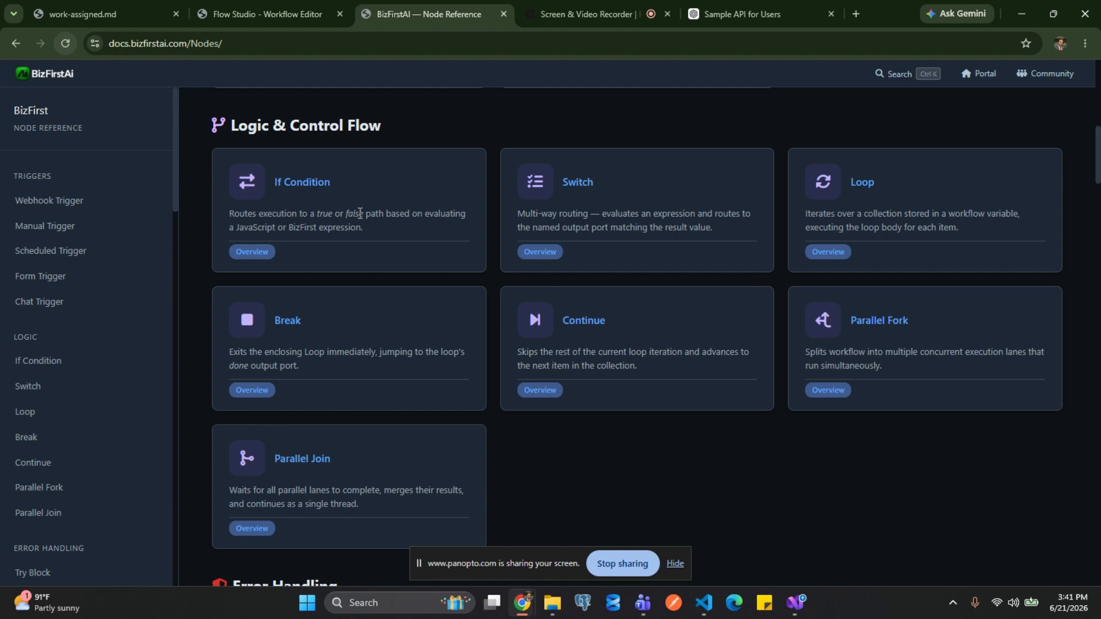
Review the node reference cards from Logic & Control Flow through Error Handling, Human-in-the-Loop, Data & Transform and Workflow Management to HTTP
scroll(359, 213, "down", 3)
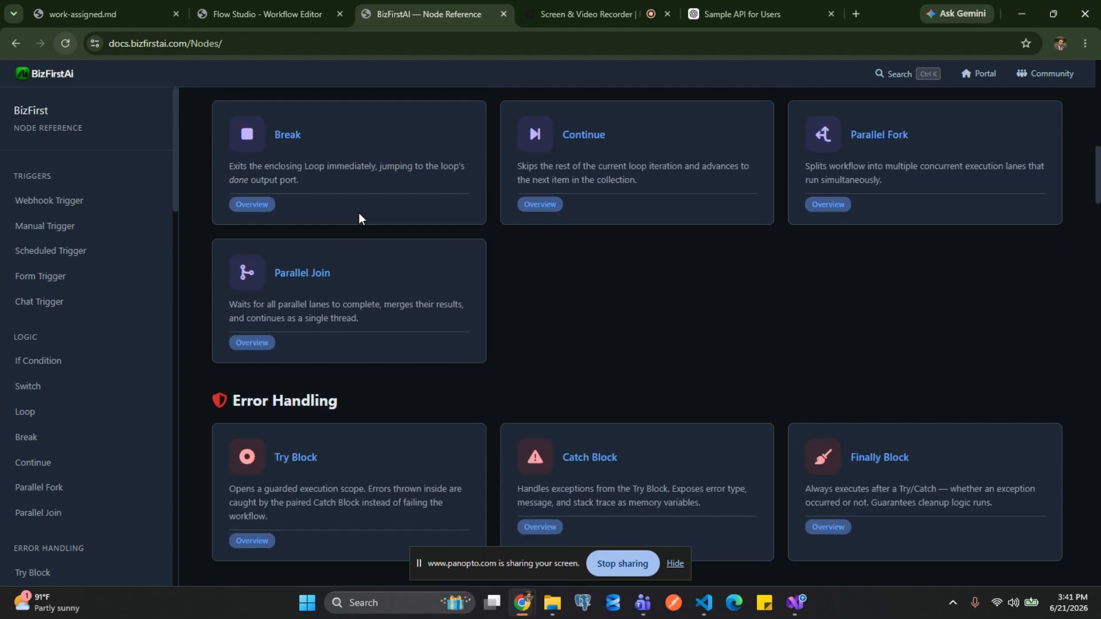
scroll(359, 217, "down", 1)
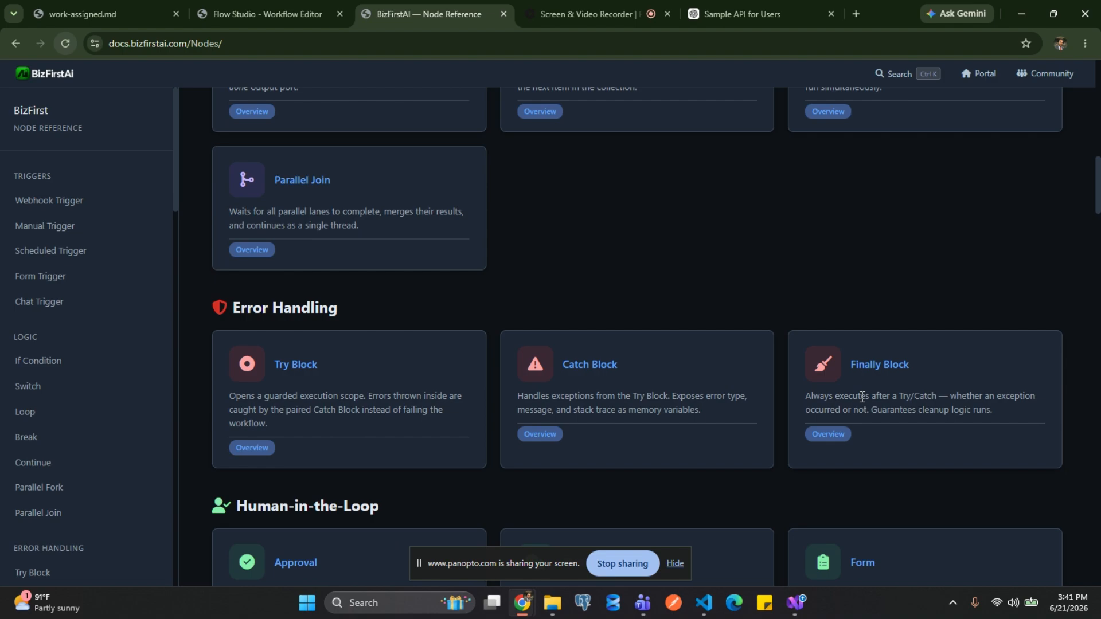
scroll(862, 397, "down", 5)
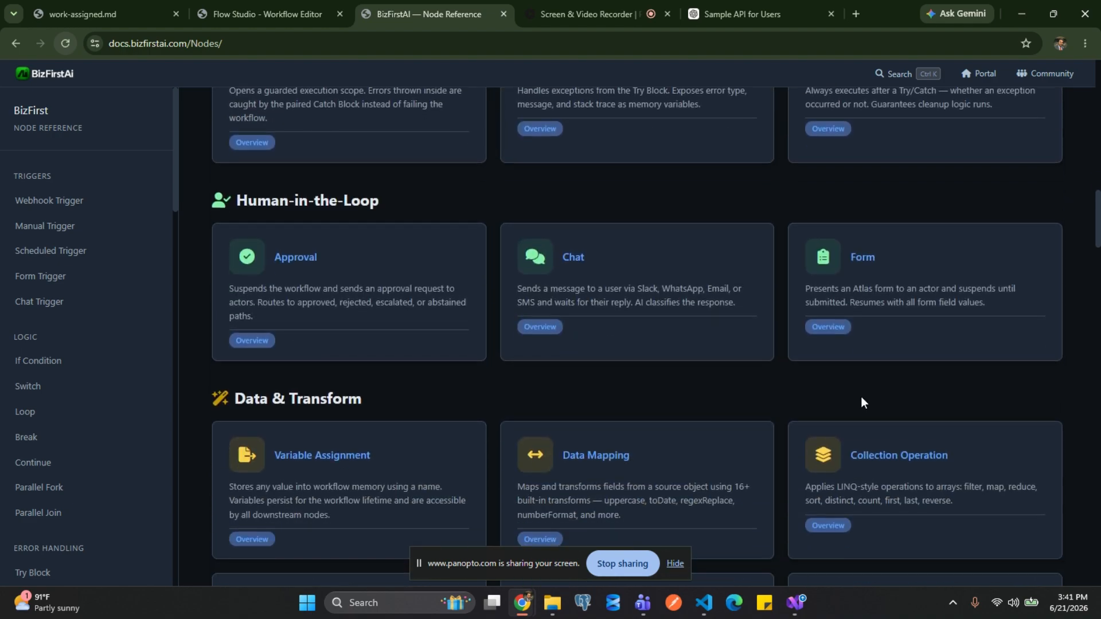
scroll(862, 397, "down", 5)
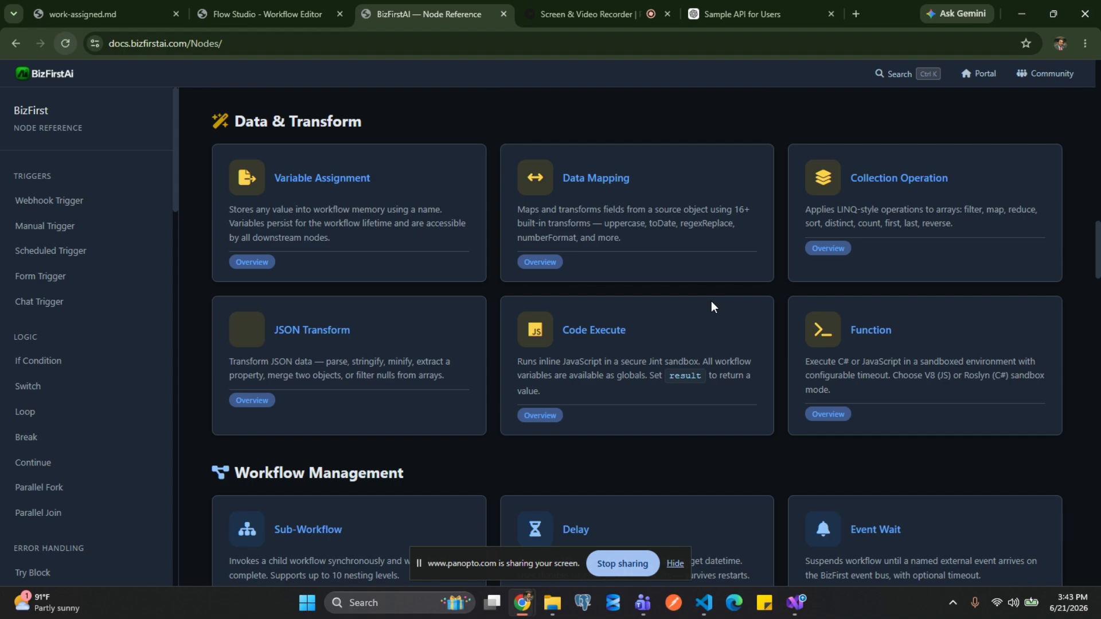
scroll(711, 302, "down", 5)
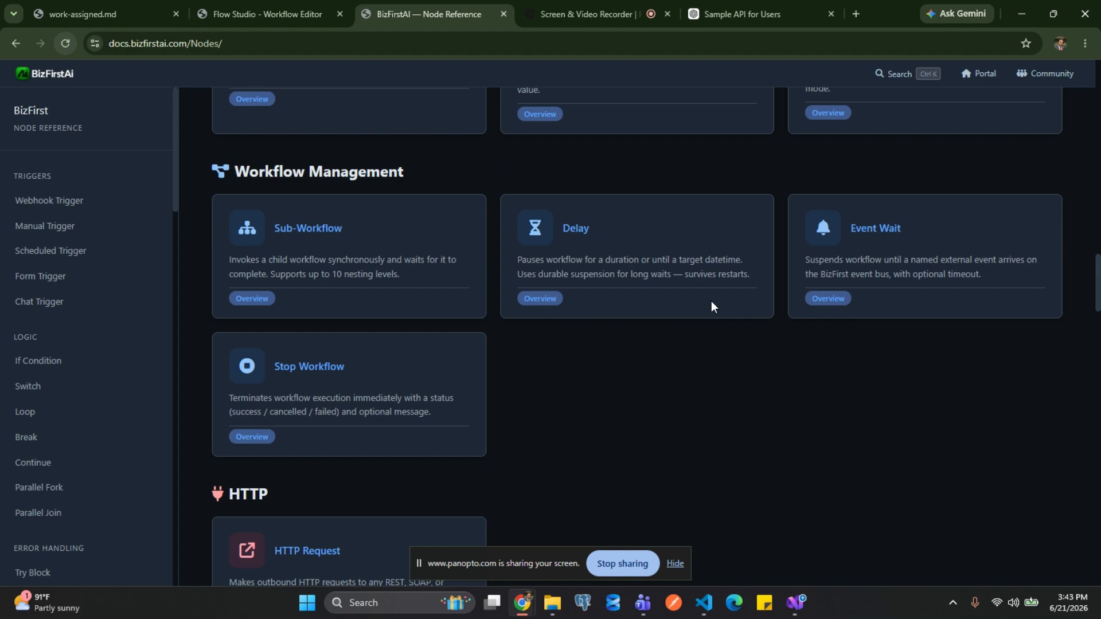
scroll(711, 302, "down", 5)
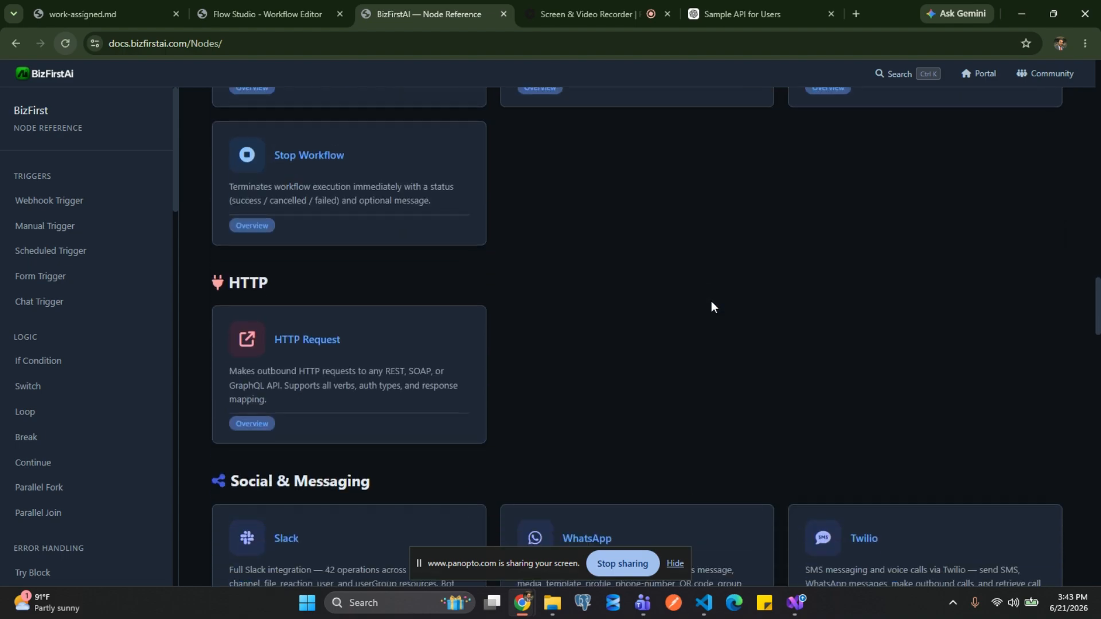
Examine the Triggers and Logic & Control Flow node descriptions in the node reference
scroll(496, 209, "up", 20)
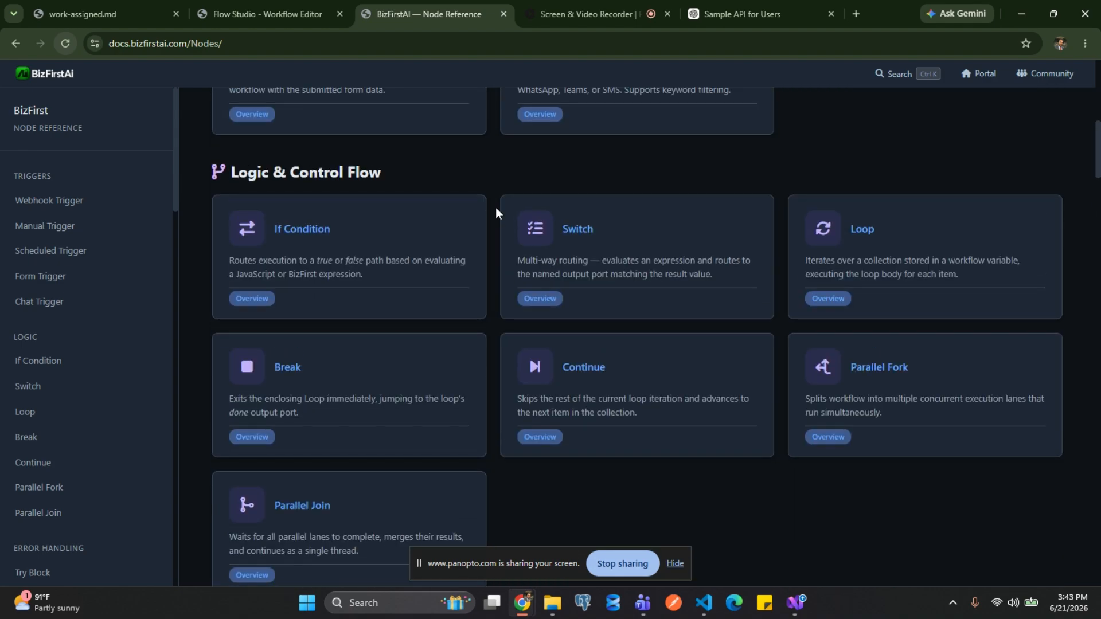
scroll(496, 207, "up", 4)
scroll(496, 207, "up", 2)
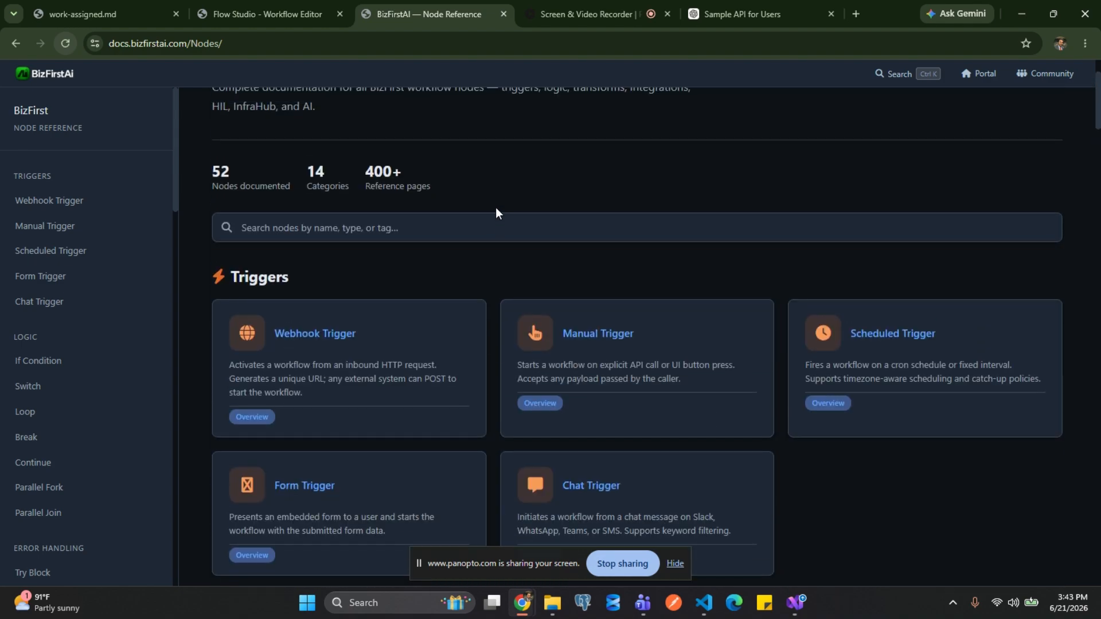
scroll(495, 207, "down", 4)
scroll(495, 208, "up", 3)
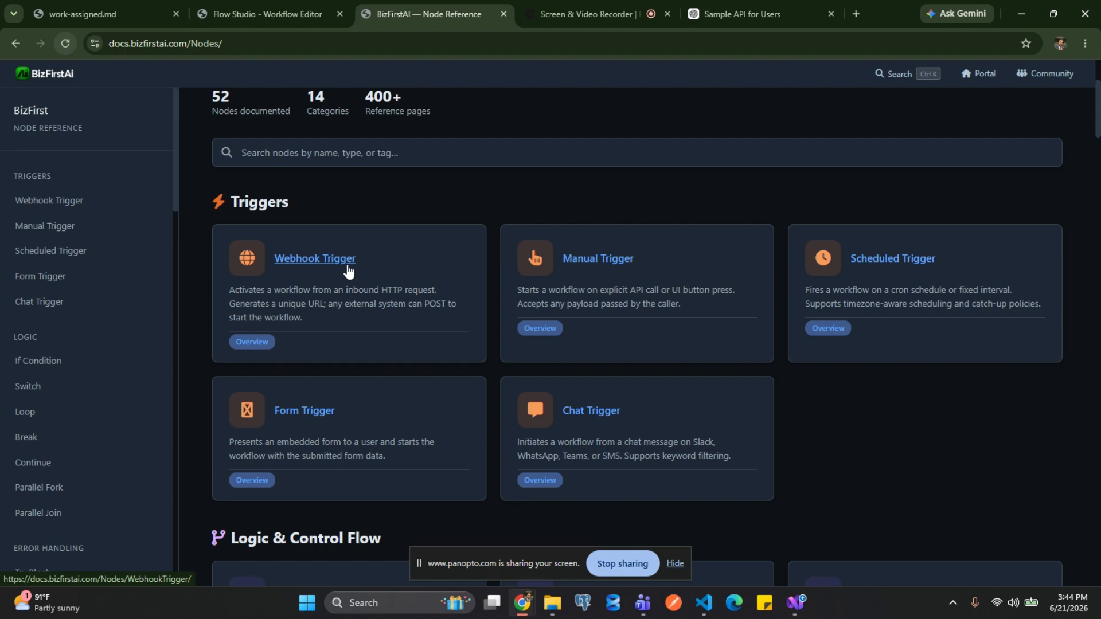
scroll(347, 266, "up", 2)
scroll(347, 265, "down", 10)
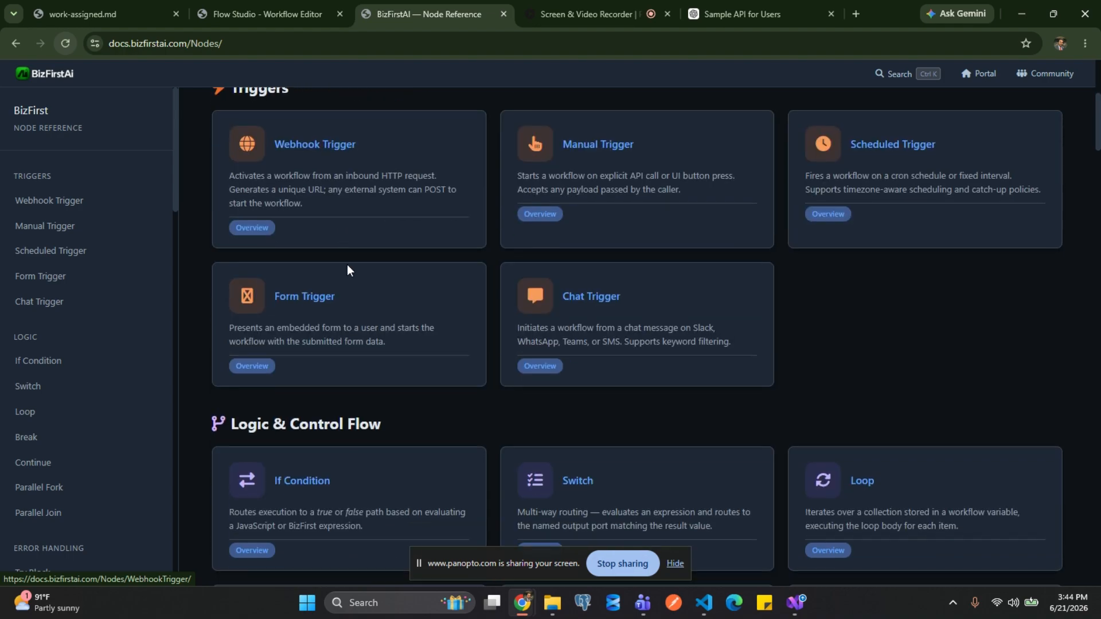
scroll(347, 265, "up", 8)
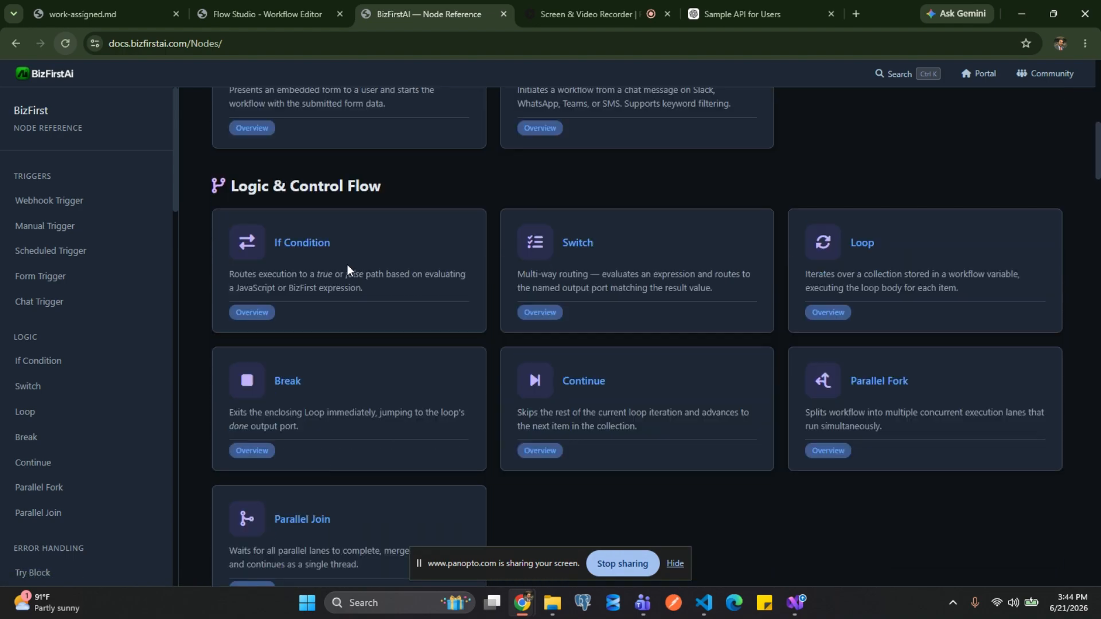
scroll(346, 263, "down", 8)
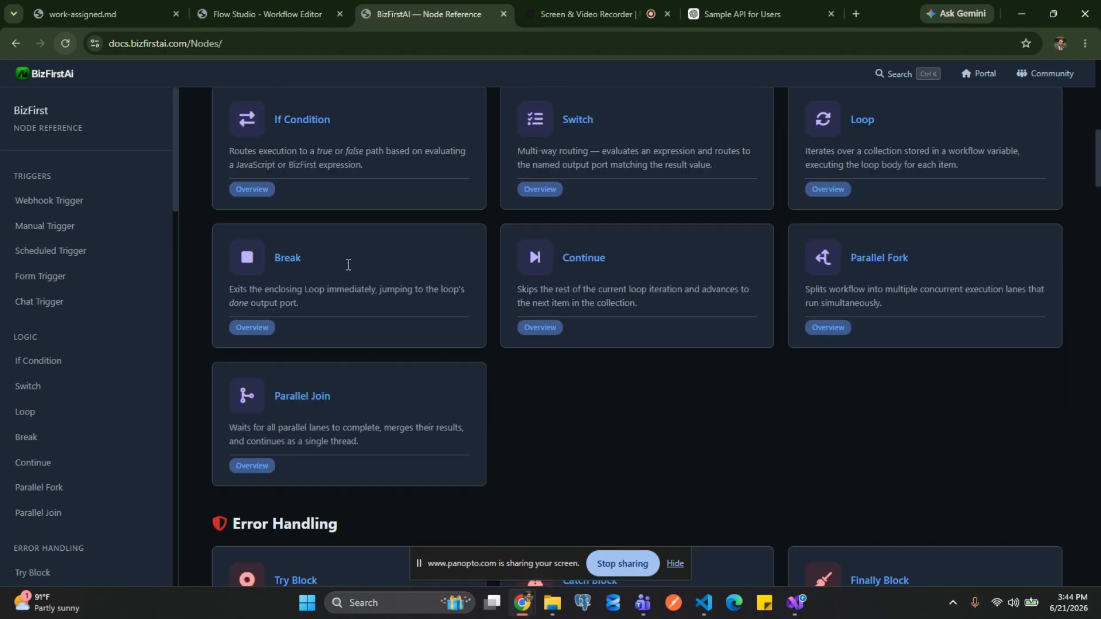
scroll(346, 263, "up", 5)
scroll(346, 264, "up", 1)
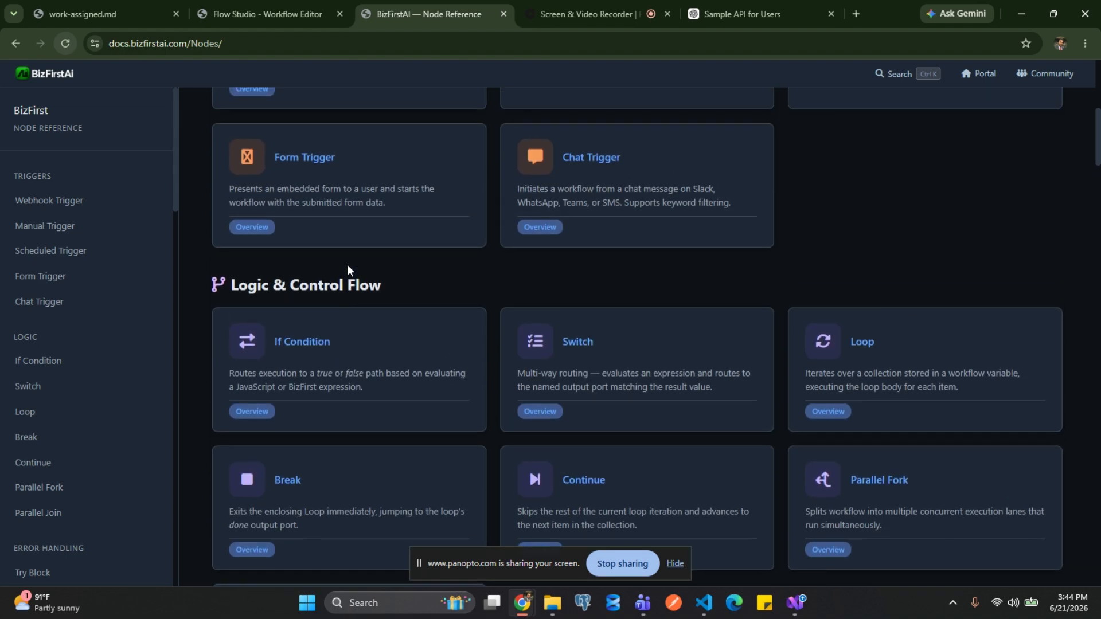
Look through the node reference's integration categories, including Social & Messaging, InfraHub database, email, storage and DevOps nodes, and CRM & Enterprise
scroll(346, 264, "down", 8)
scroll(348, 269, "down", 6)
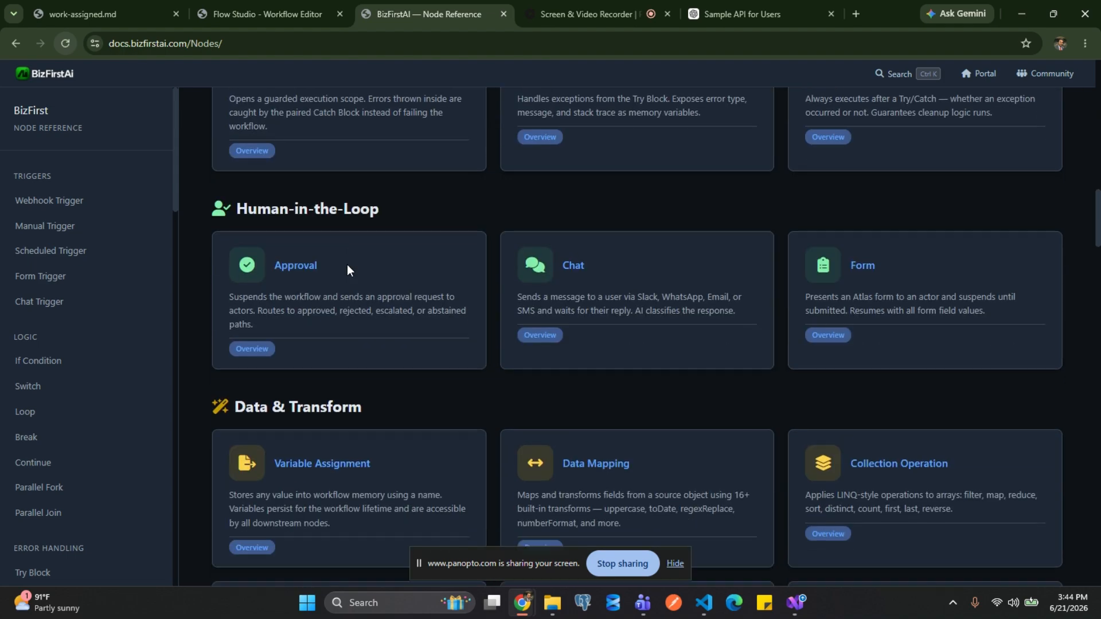
scroll(348, 269, "up", 1)
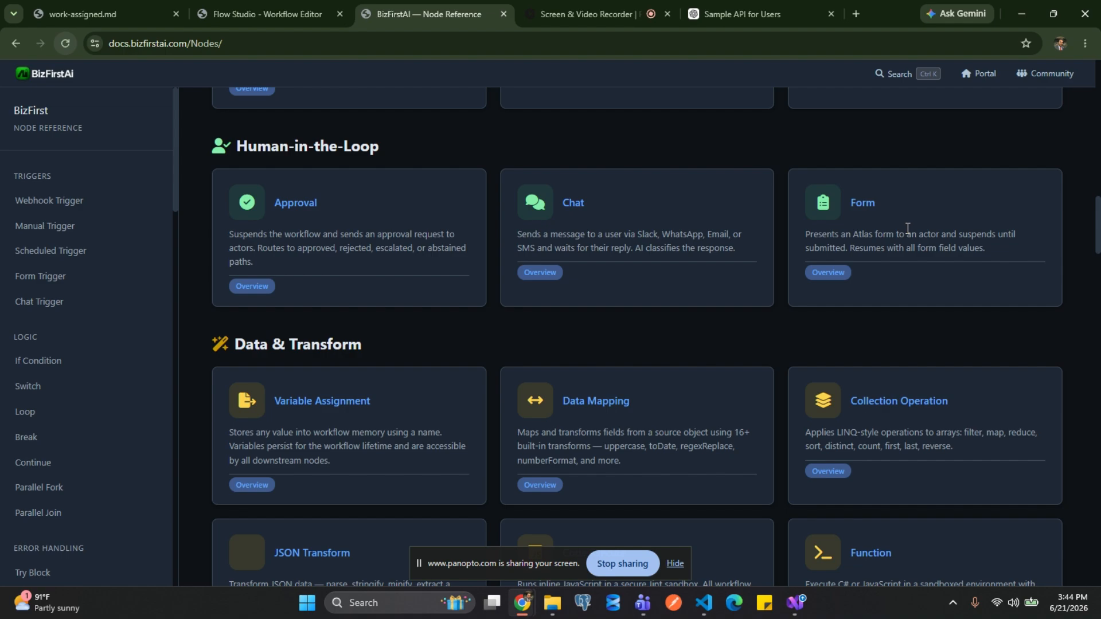
scroll(907, 228, "down", 15)
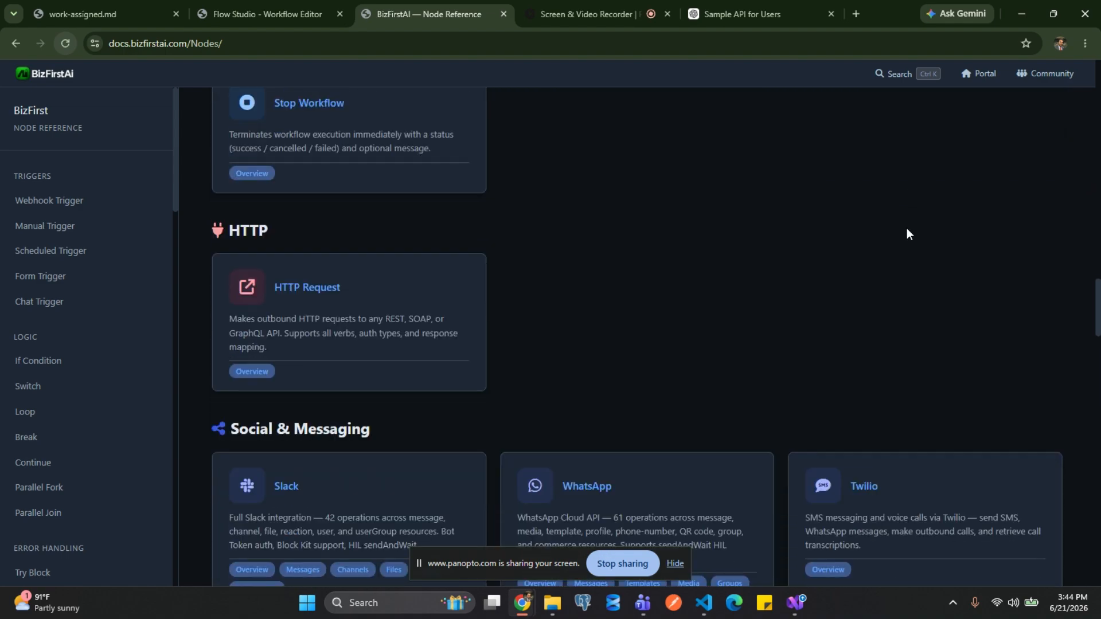
scroll(906, 228, "down", 15)
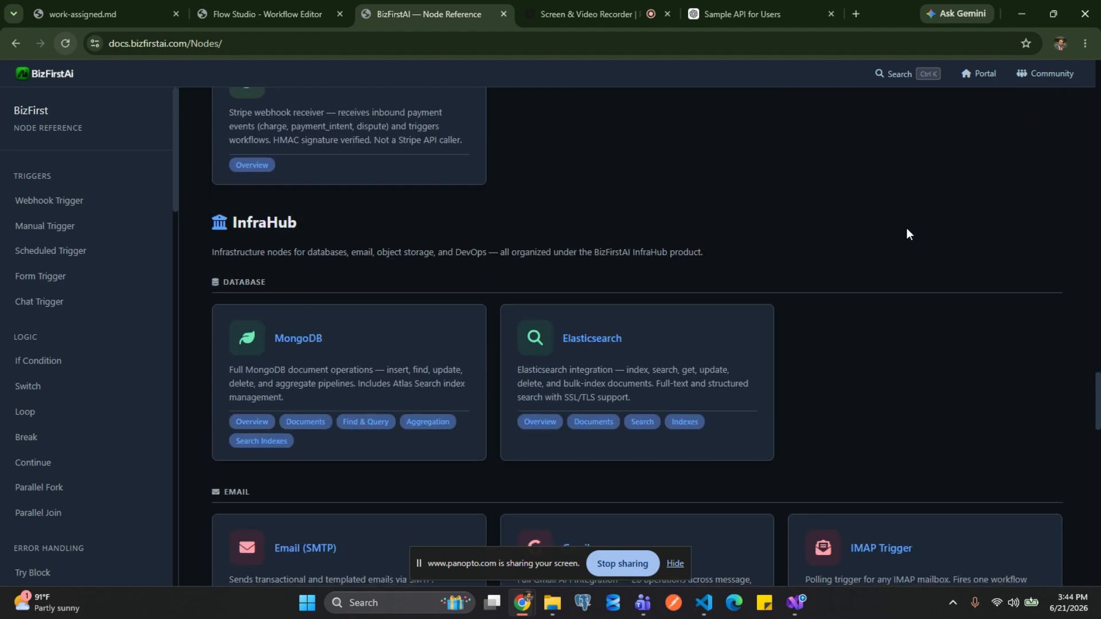
scroll(906, 229, "down", 1)
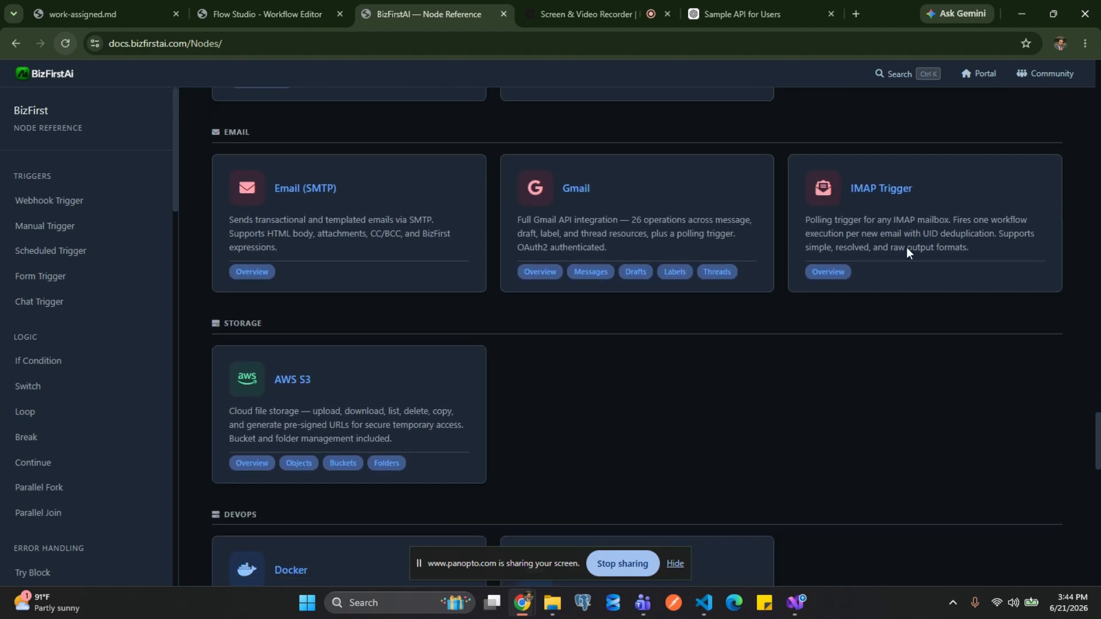
scroll(894, 321, "down", 7)
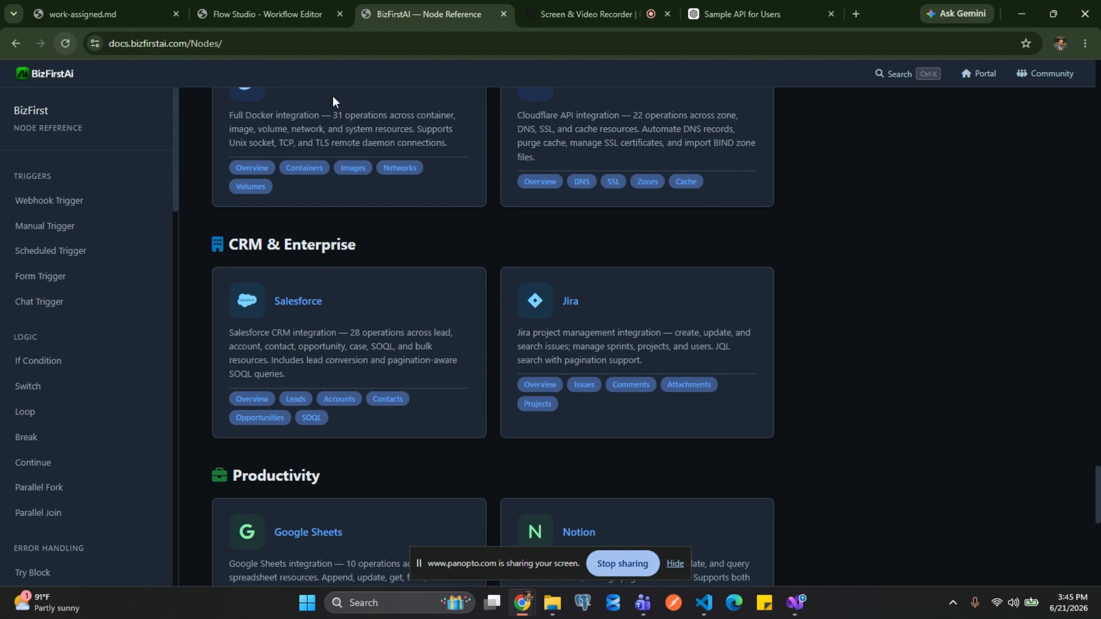
scroll(398, 226, "up", 10)
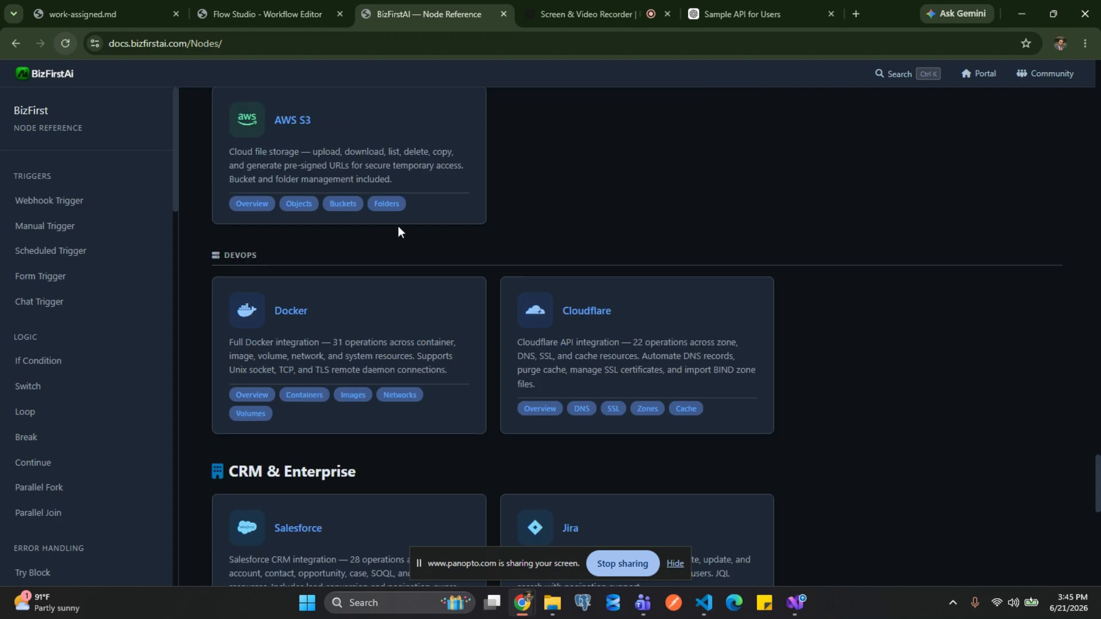
scroll(398, 225, "up", 15)
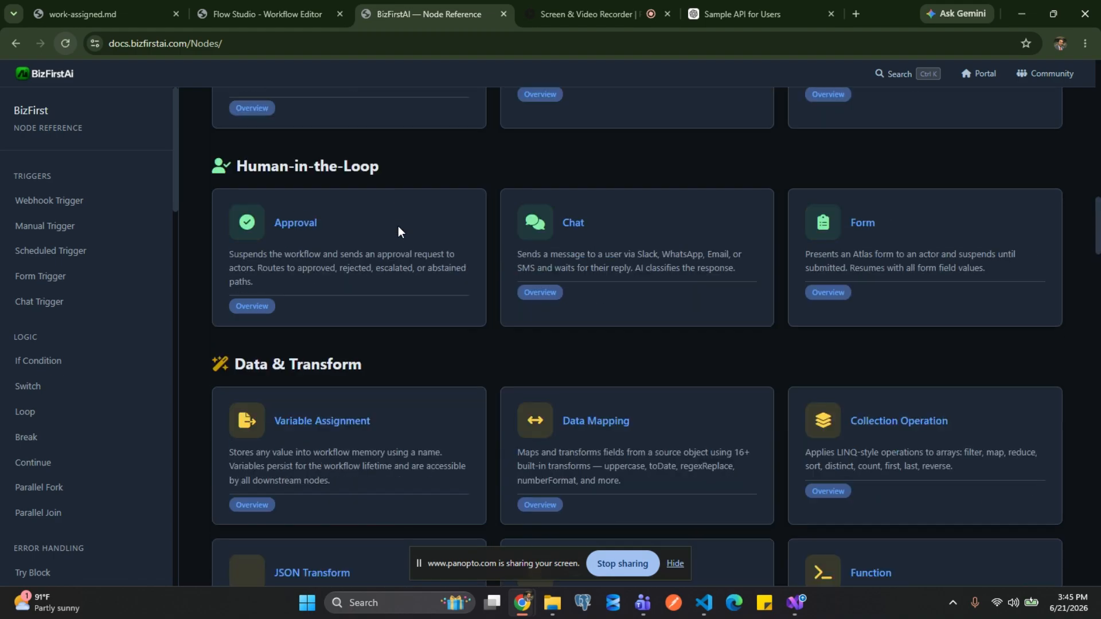
Open the Manual Trigger documentation and read its configuration, output ports, sample input and output, and pattern examples
scroll(398, 225, "up", 10)
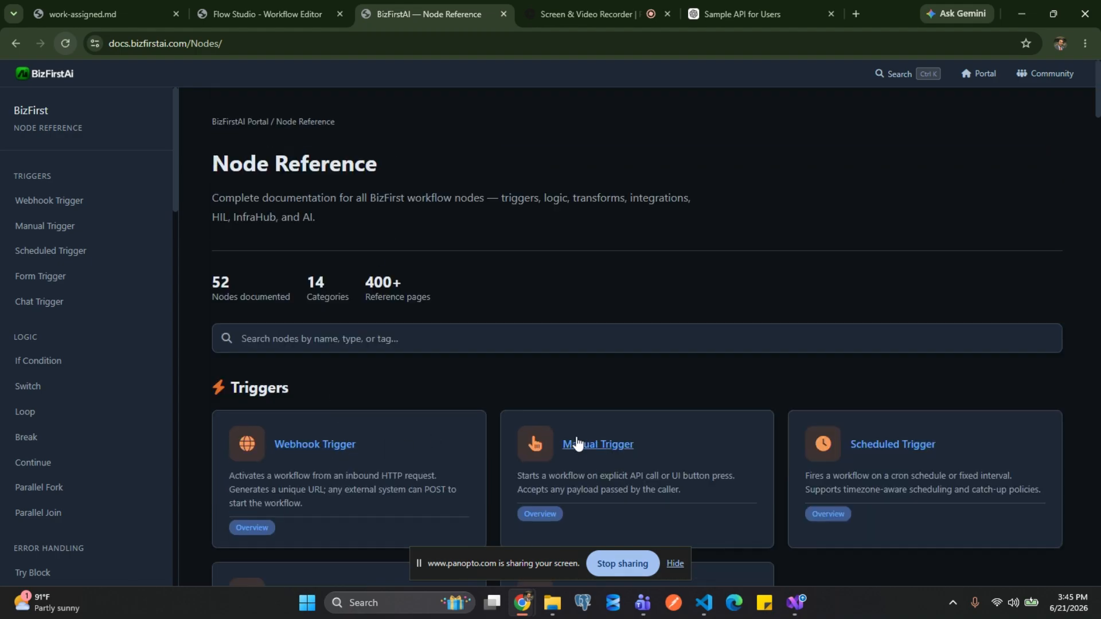
left_click(594, 444)
scroll(572, 381, "down", 10)
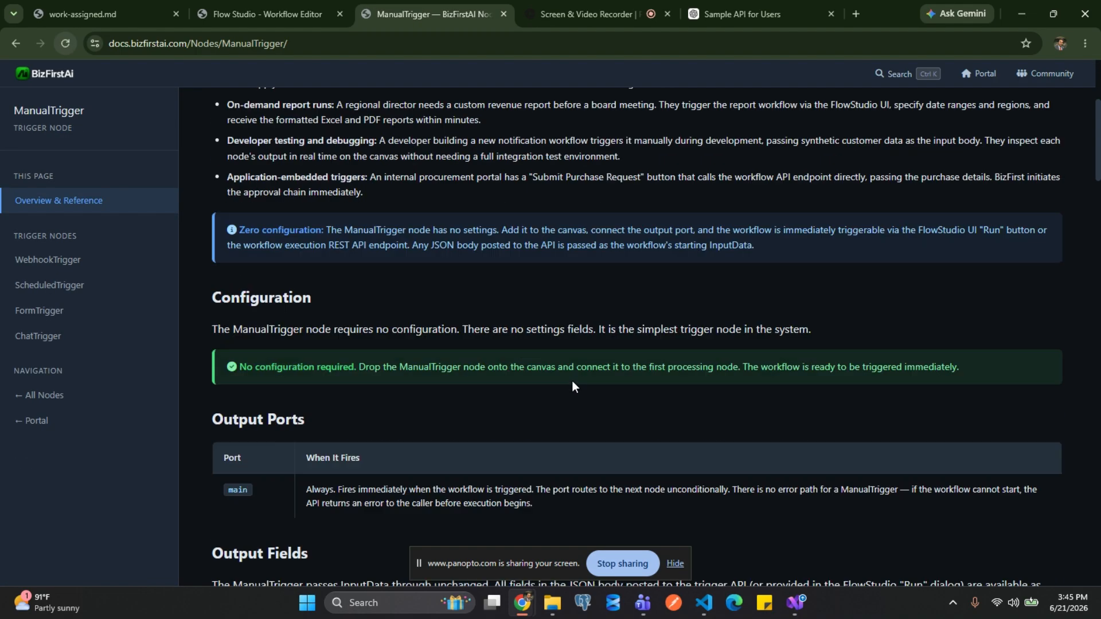
scroll(572, 380, "down", 20)
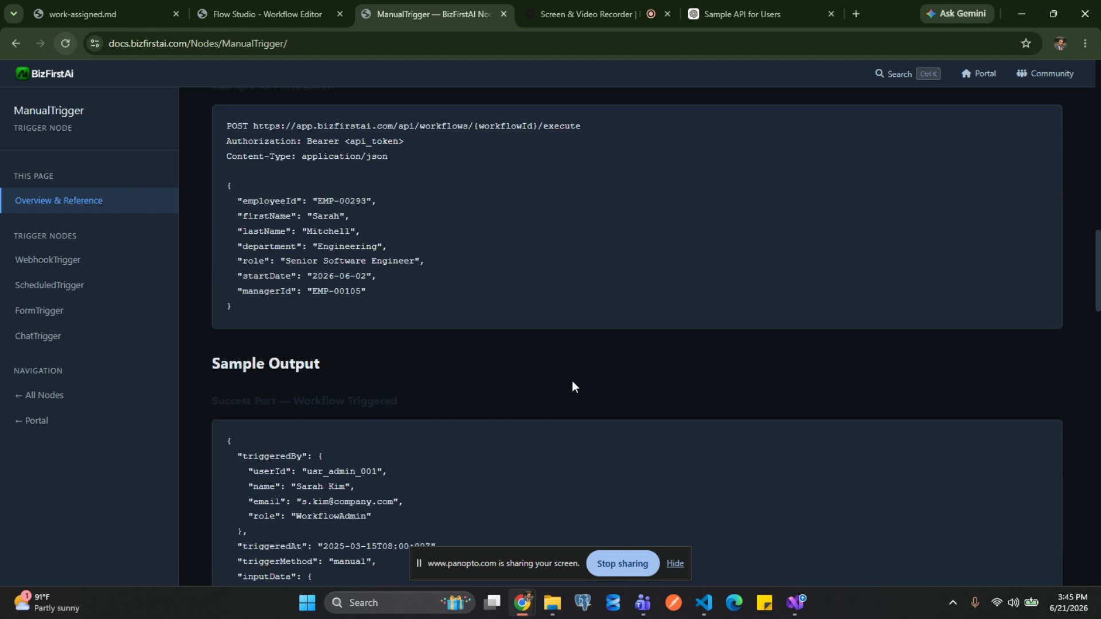
scroll(573, 385, "down", 7)
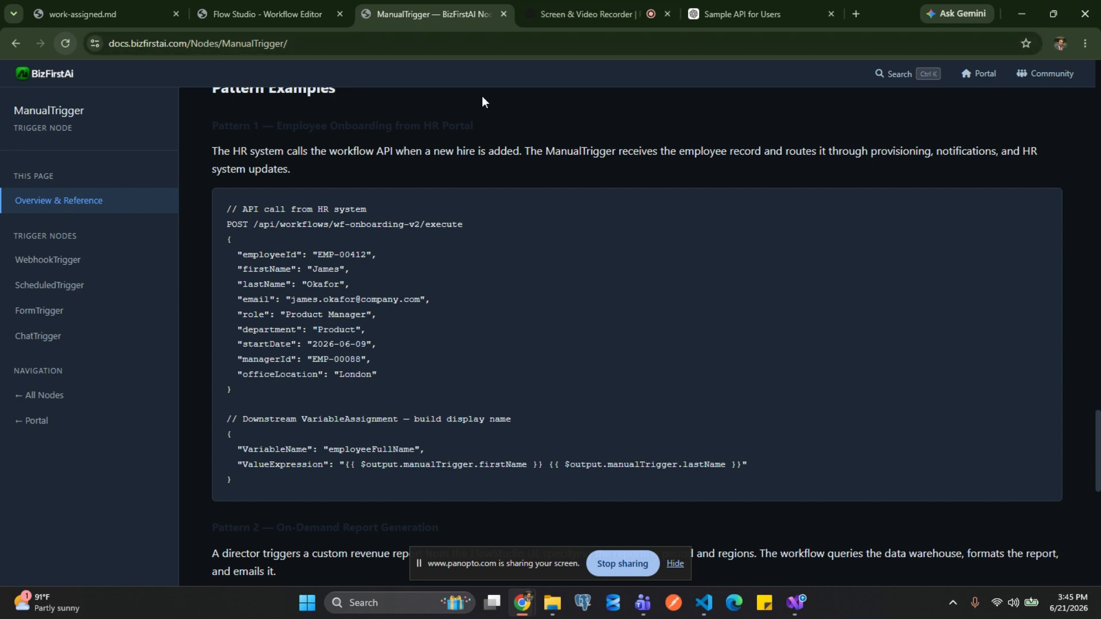
Switch to the Flow Studio workflow editor, search the nodes for "trig" and place a Manual Trigger in the canvas's upper-left area
left_click(267, 19)
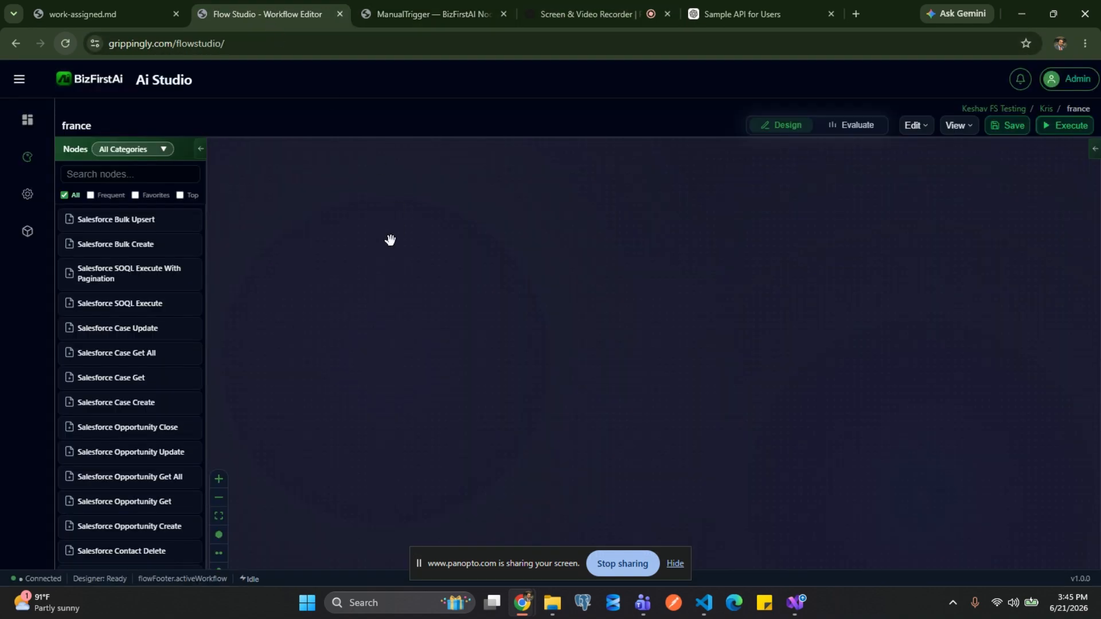
left_click(121, 174)
type("trig")
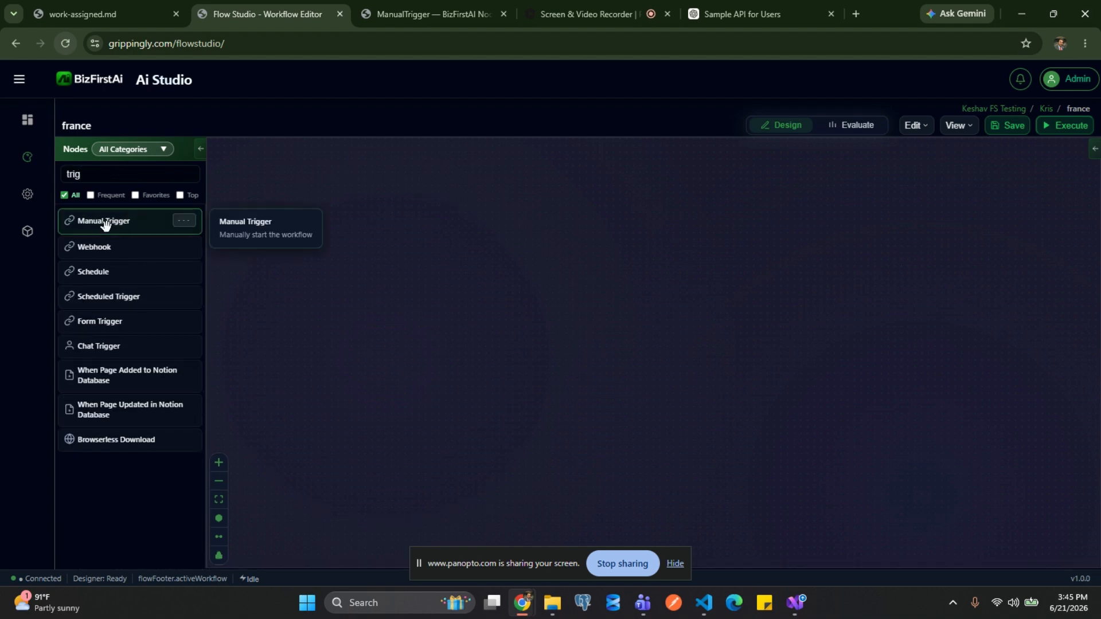
left_click_drag(106, 223, 273, 284)
left_click_drag(307, 316, 276, 202)
left_click(360, 275)
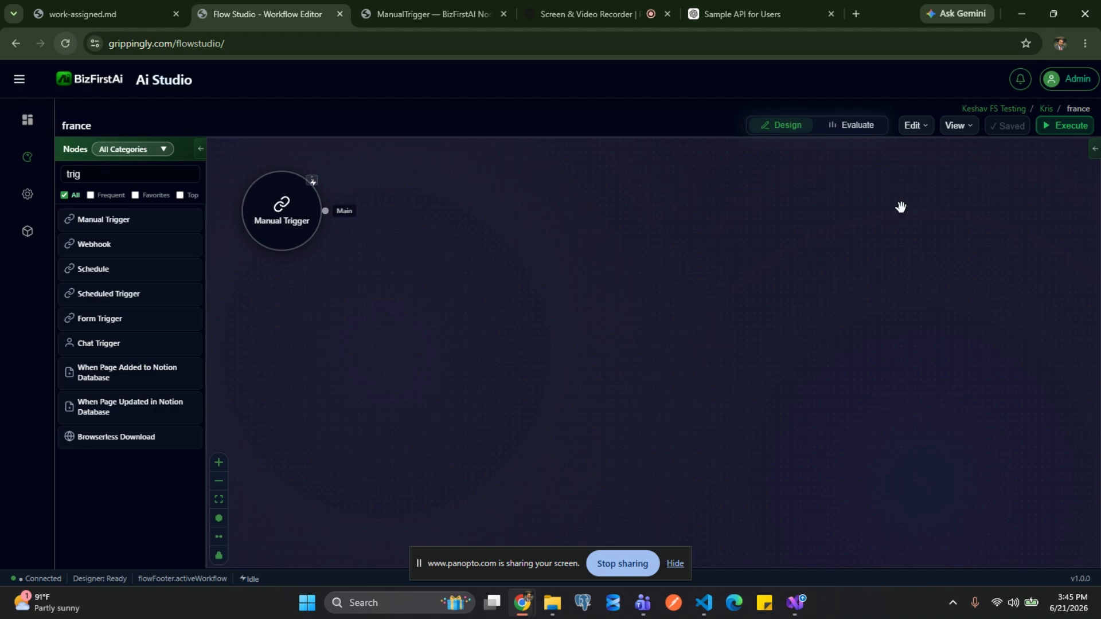
Rename the Manual Trigger node to "Start" in its properties and collapse the properties afterward
mouse_move(293, 228)
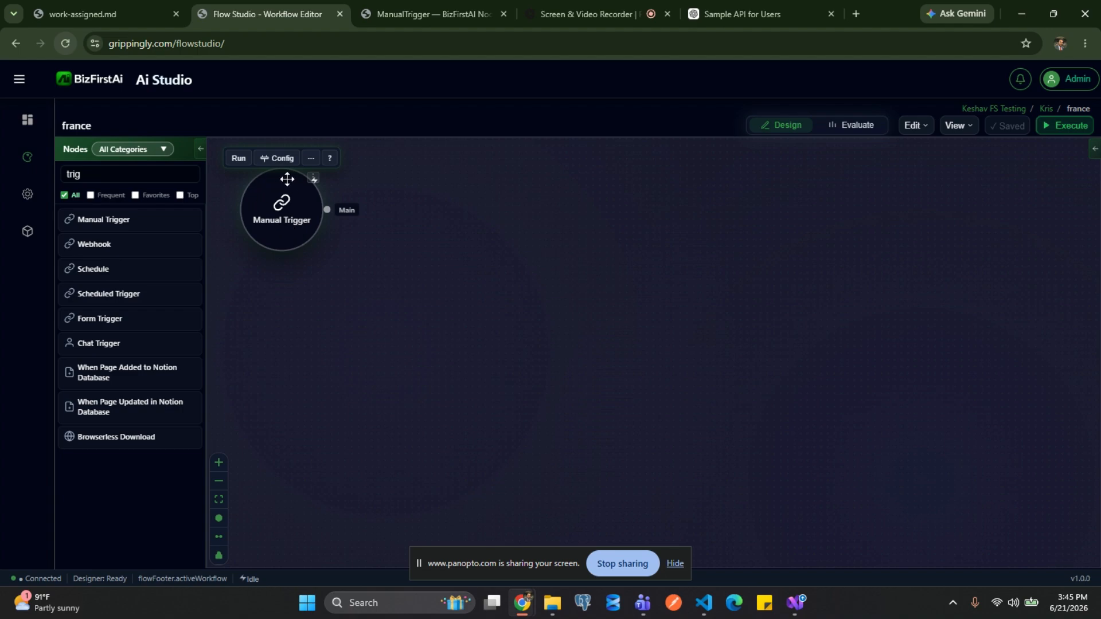
left_click(293, 227)
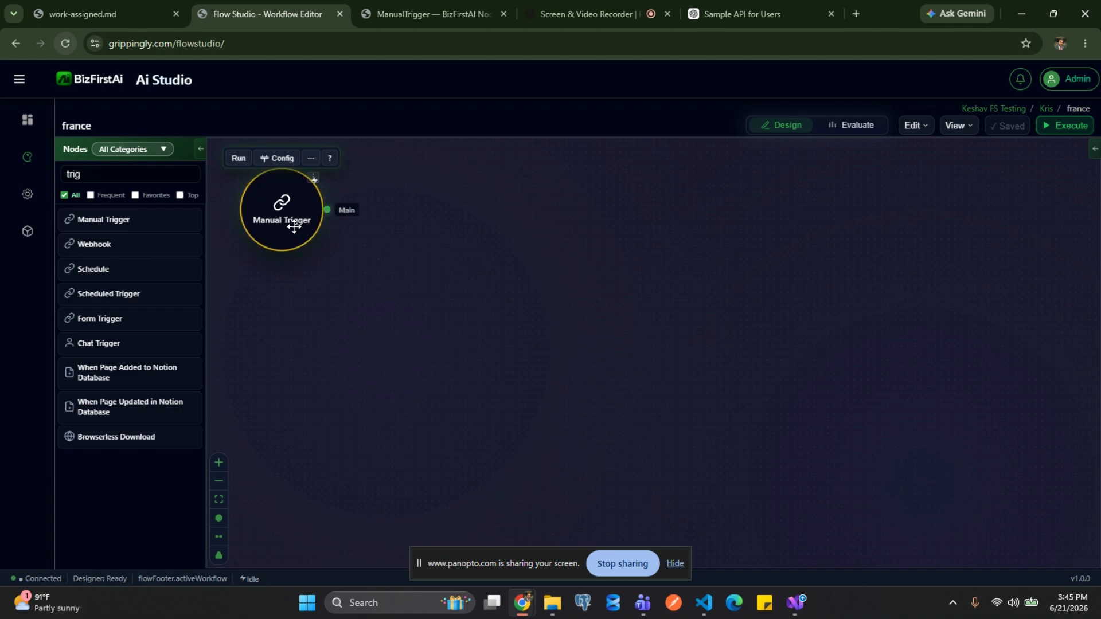
left_click(1094, 148)
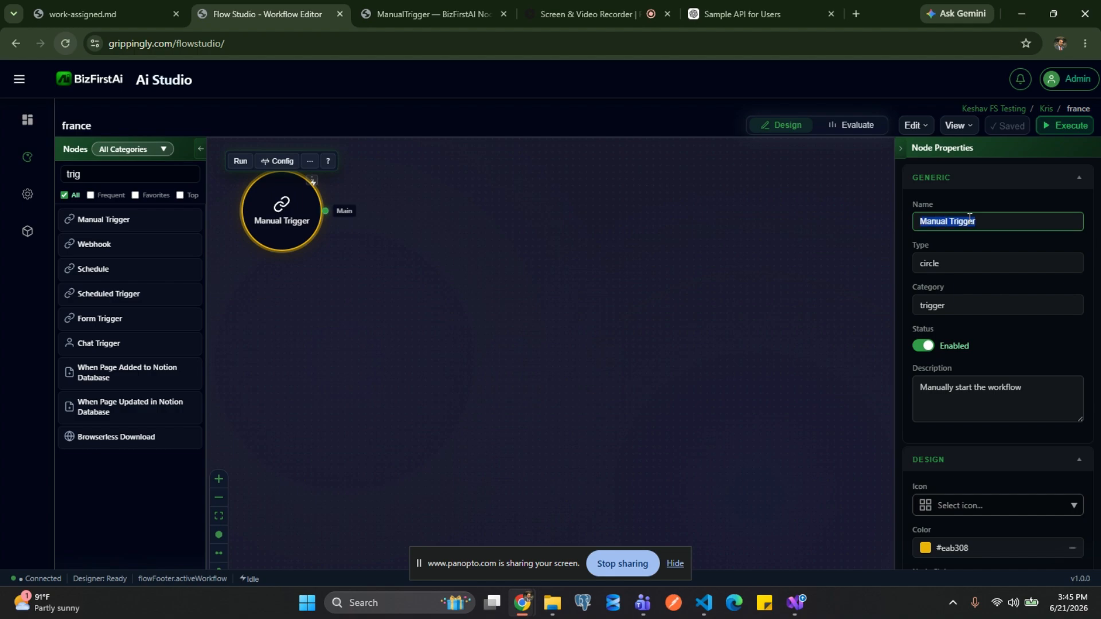
type("Start (Mannua")
key("BackSpace")
key("BackSpace")
key("BackSpace")
key("BackSpace")
key("BackSpace")
key("BackSpace")
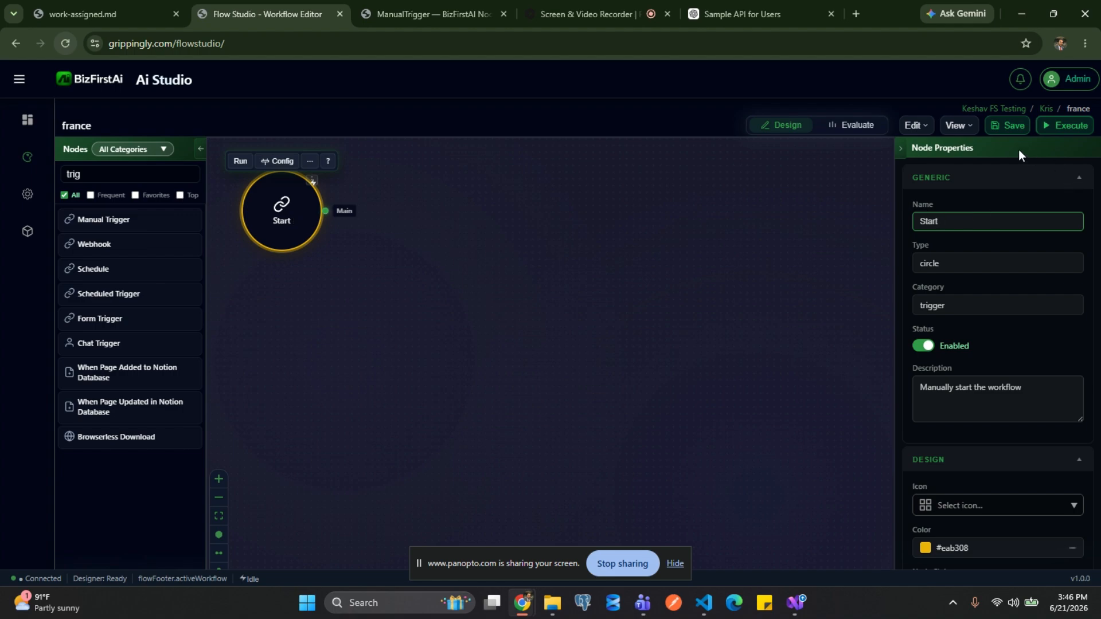
left_click(805, 250)
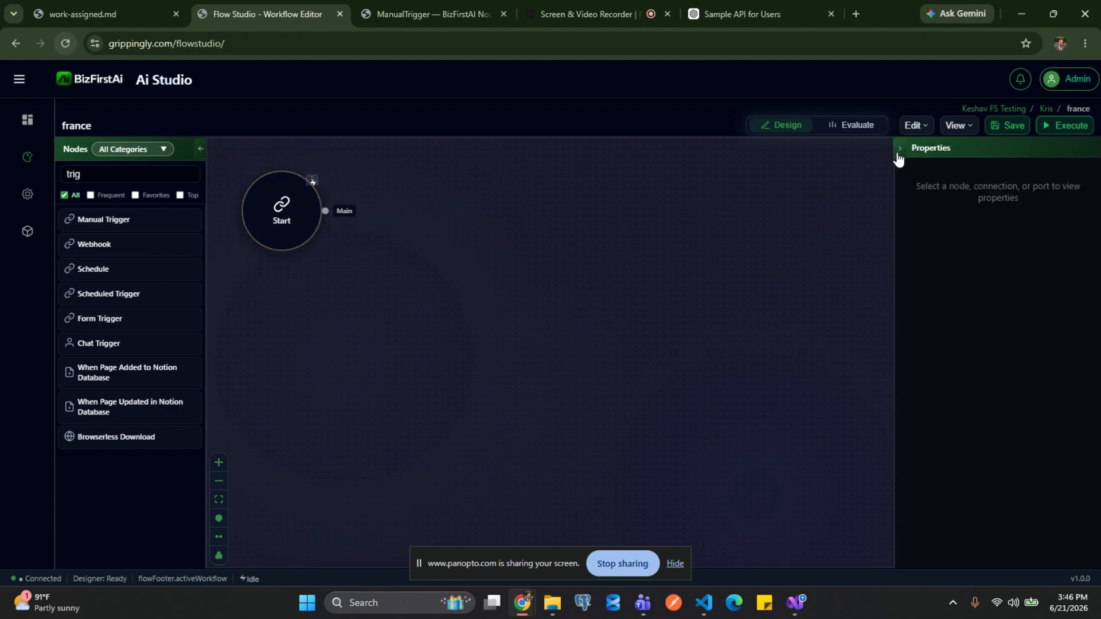
left_click(899, 149)
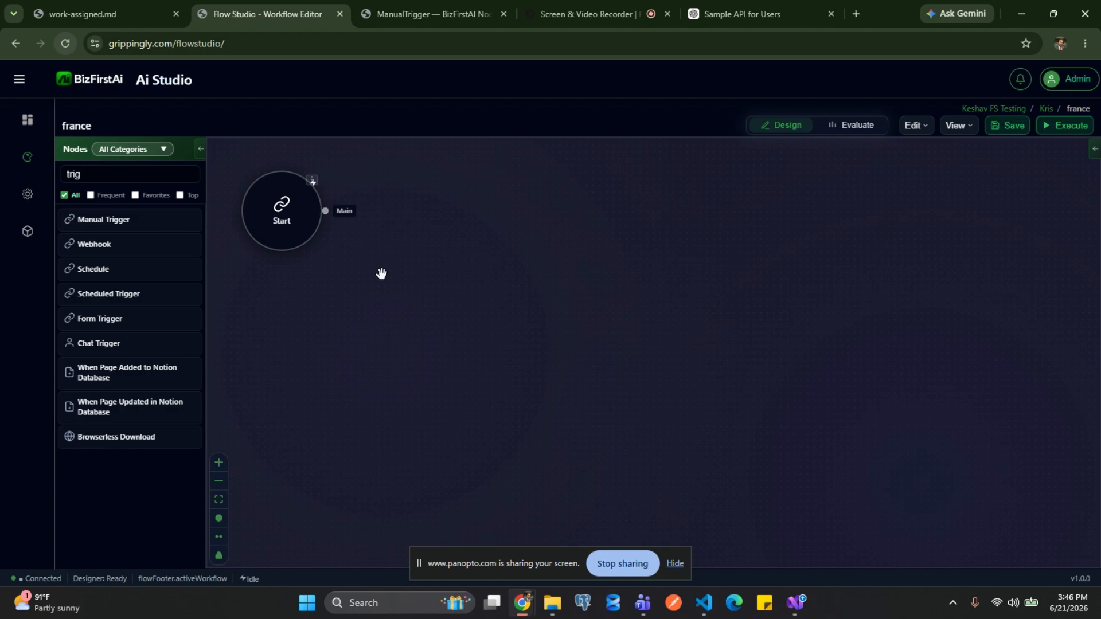
Search the nodes for "htt" and place an HTTP Request node on the canvas beside the Start node
double_click(125, 169)
type("htt")
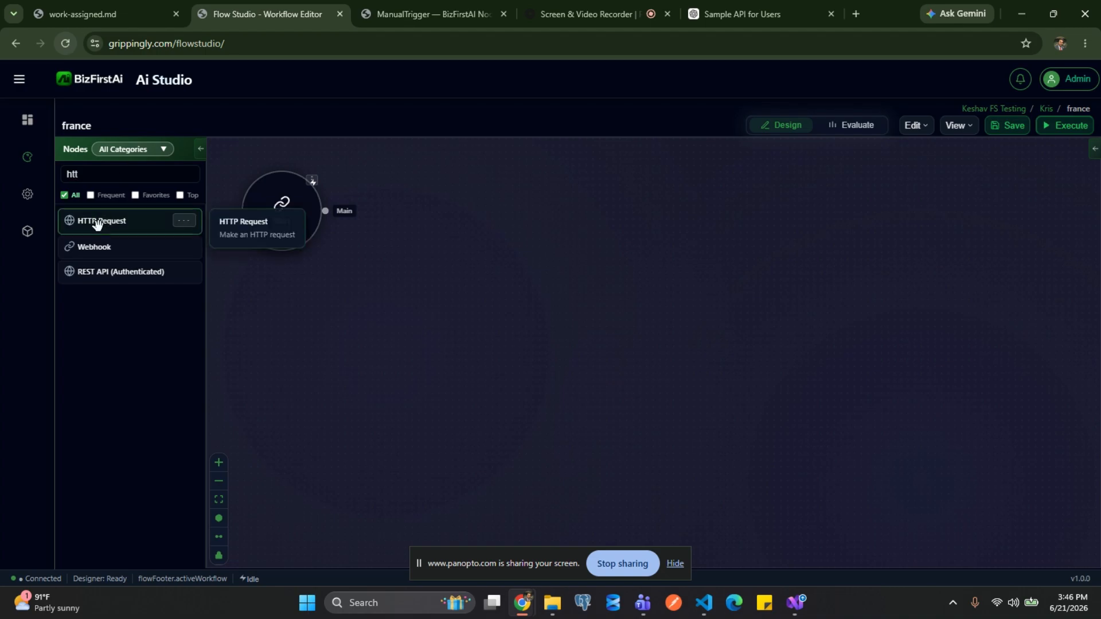
left_click_drag(98, 221, 504, 184)
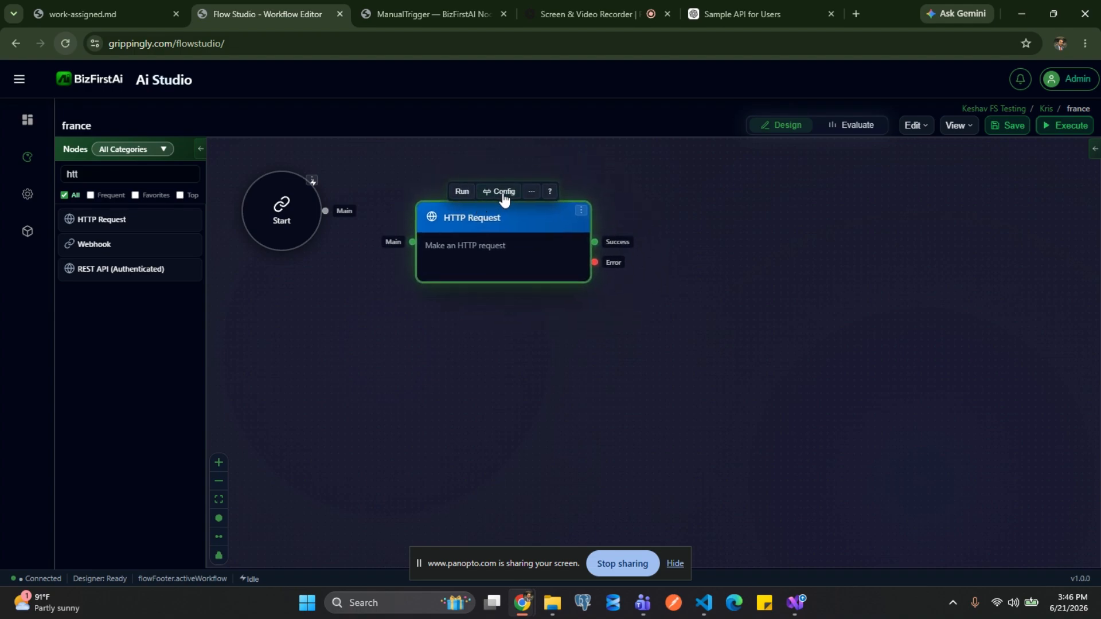
left_click(502, 191)
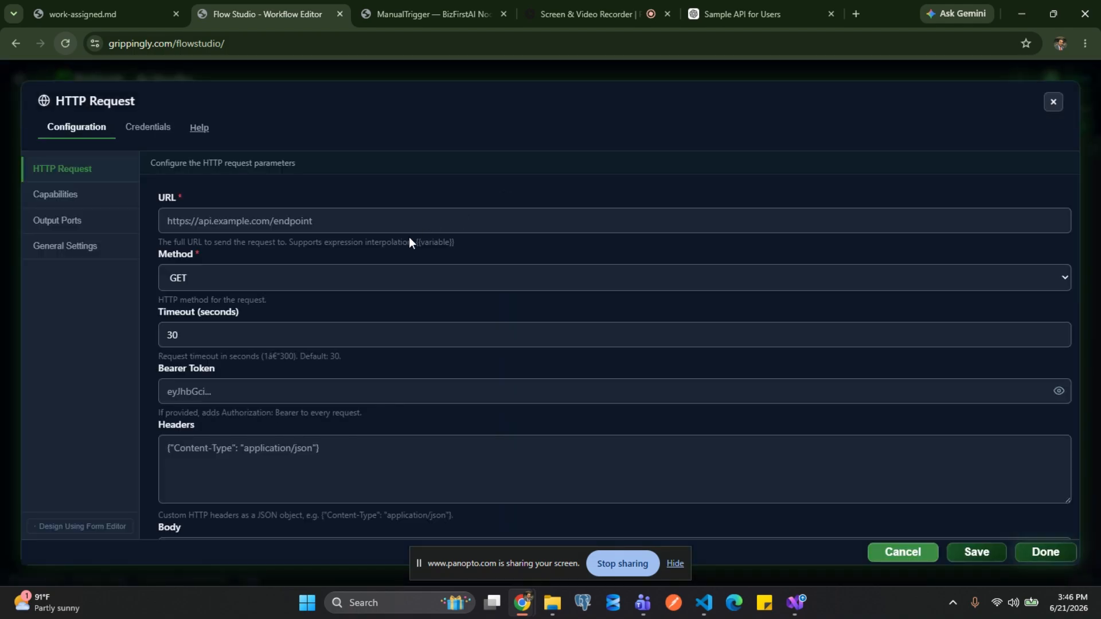
left_click(267, 229)
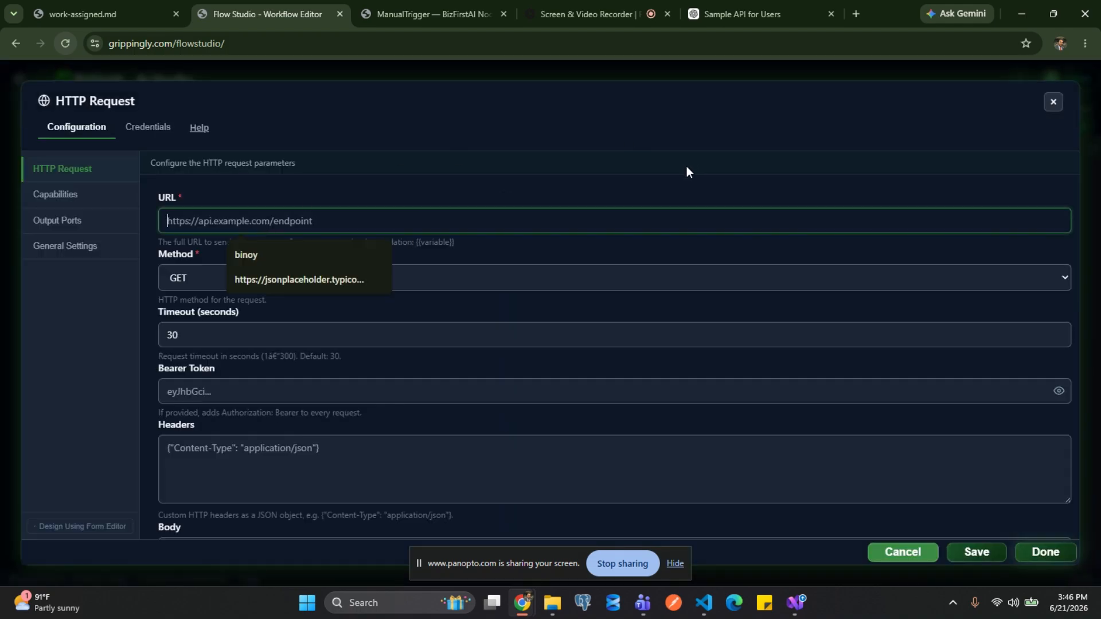
left_click(347, 279)
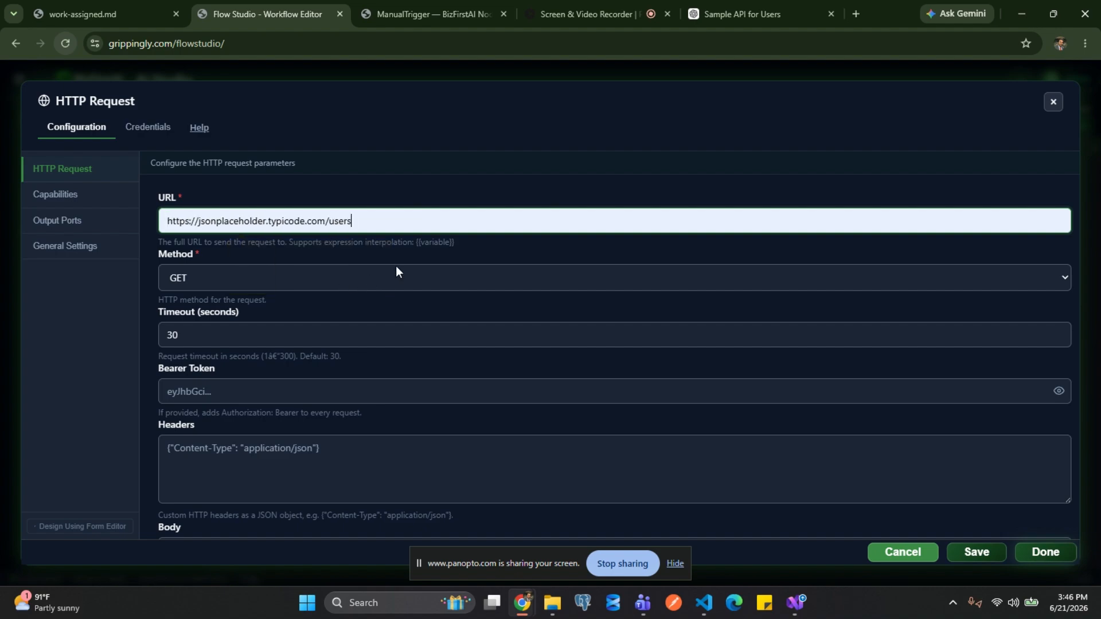
left_click_drag(382, 226, 172, 214)
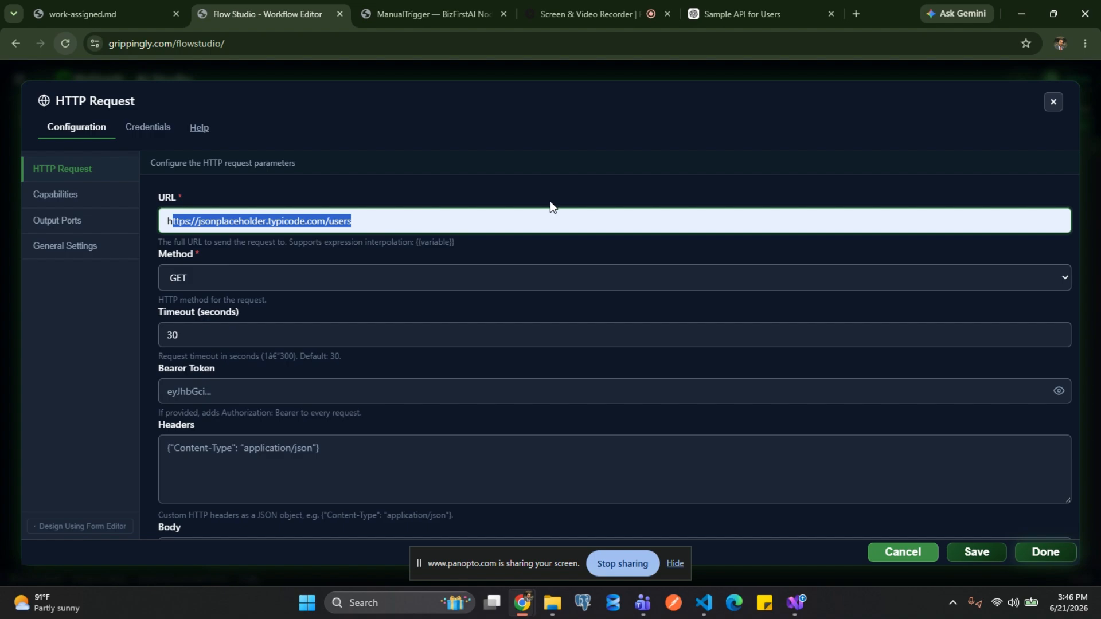
left_click(992, 552)
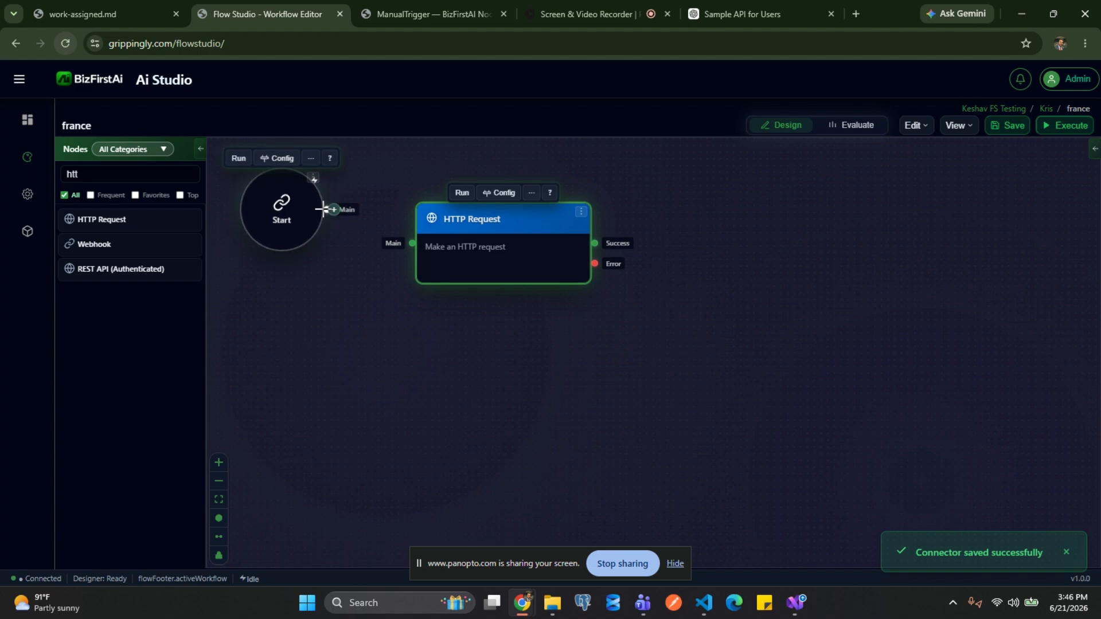
Connect the Start node's Main output to the HTTP Request node's Main input and move the HTTP Request node lower
left_click_drag(324, 211, 413, 247)
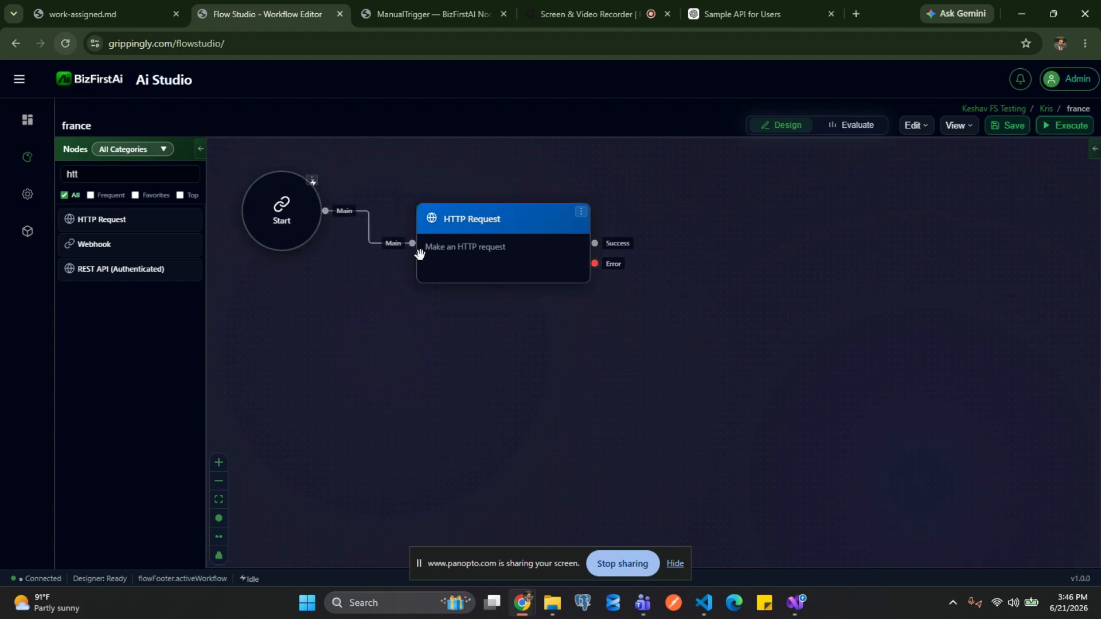
left_click_drag(507, 223, 503, 279)
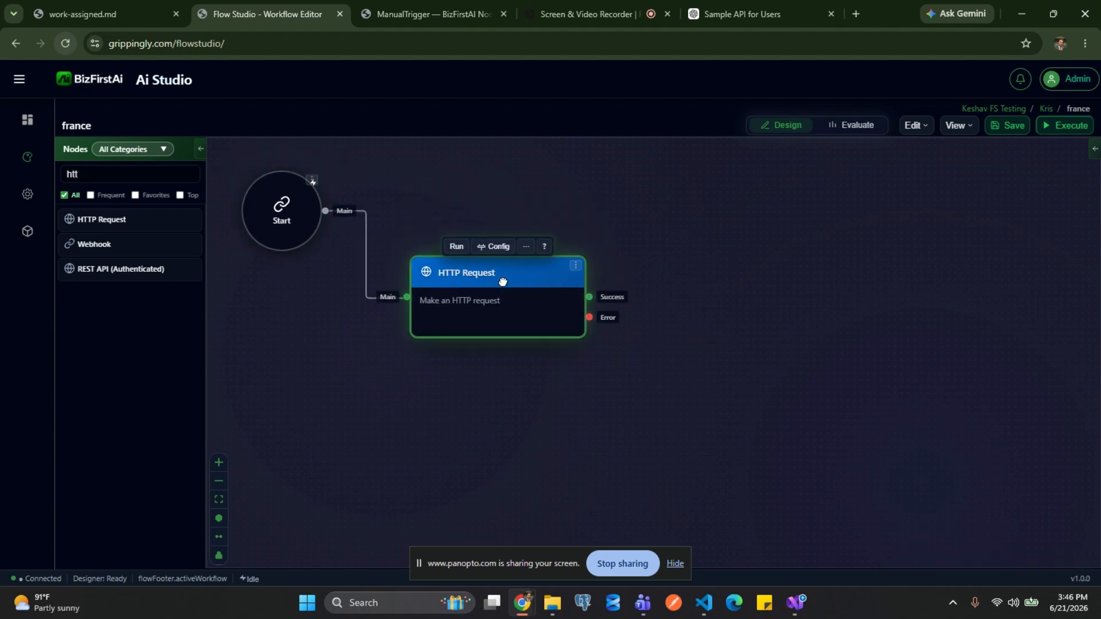
Find the If Condition node, place it to the right of HTTP Request, and connect HTTP Request's Success output to its Condition input
double_click(95, 173)
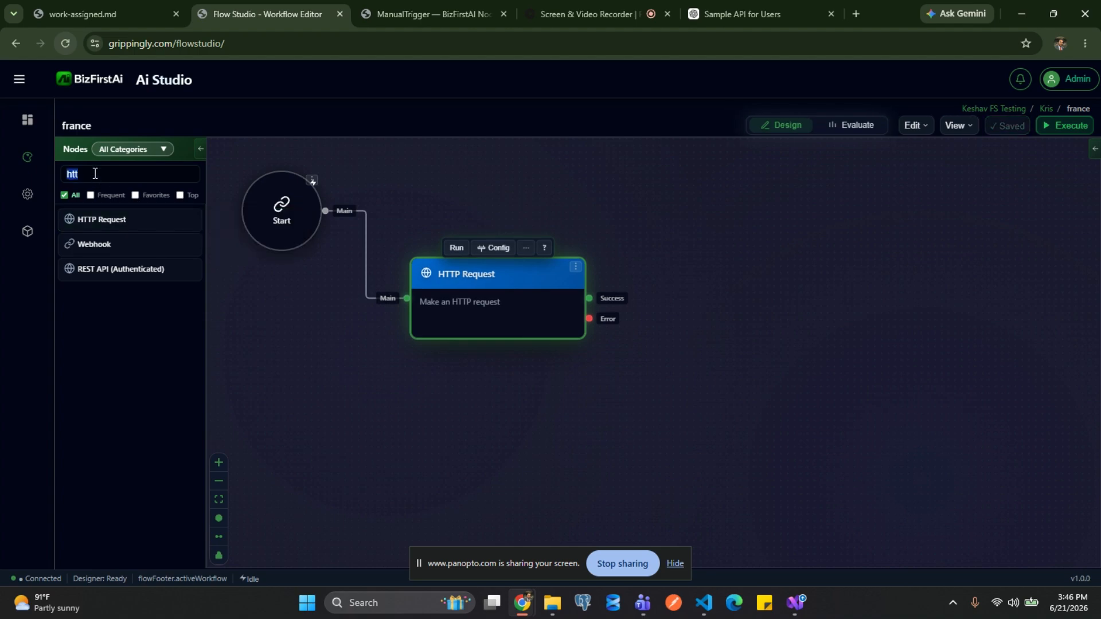
type("if")
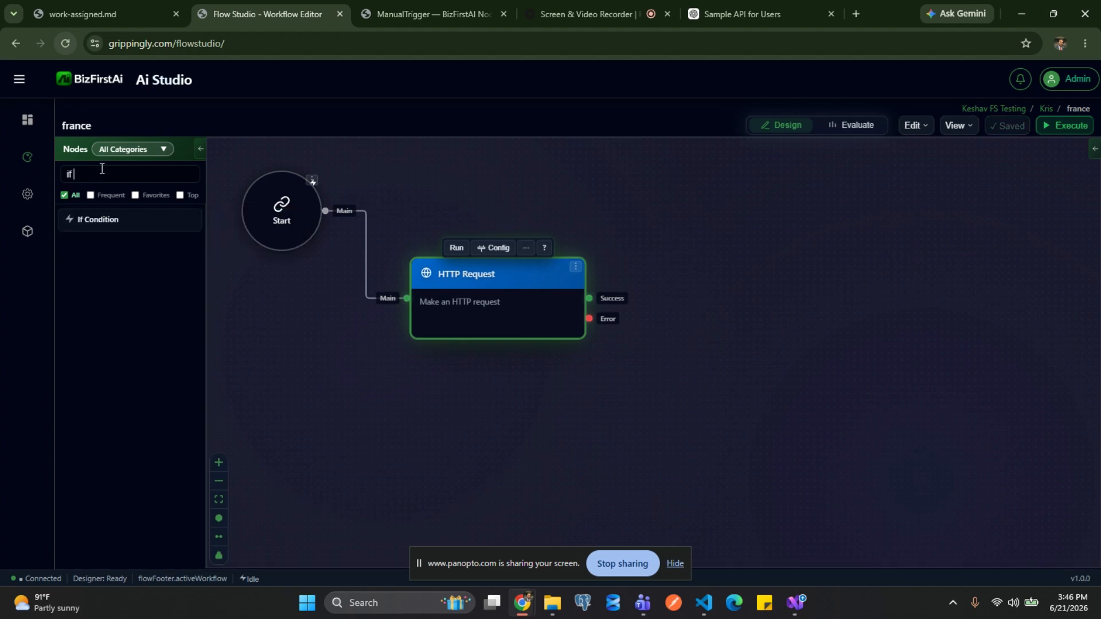
left_click_drag(94, 220, 774, 222)
left_click_drag(589, 298, 725, 238)
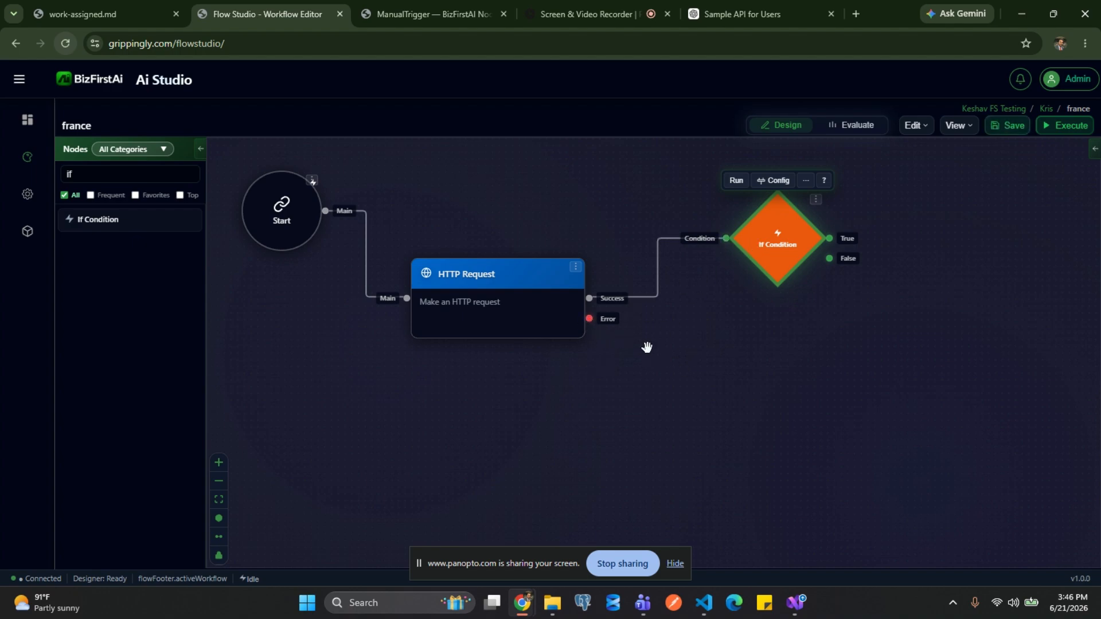
left_click(118, 173)
key("BackSpace")
key("BackSpace")
type("sm")
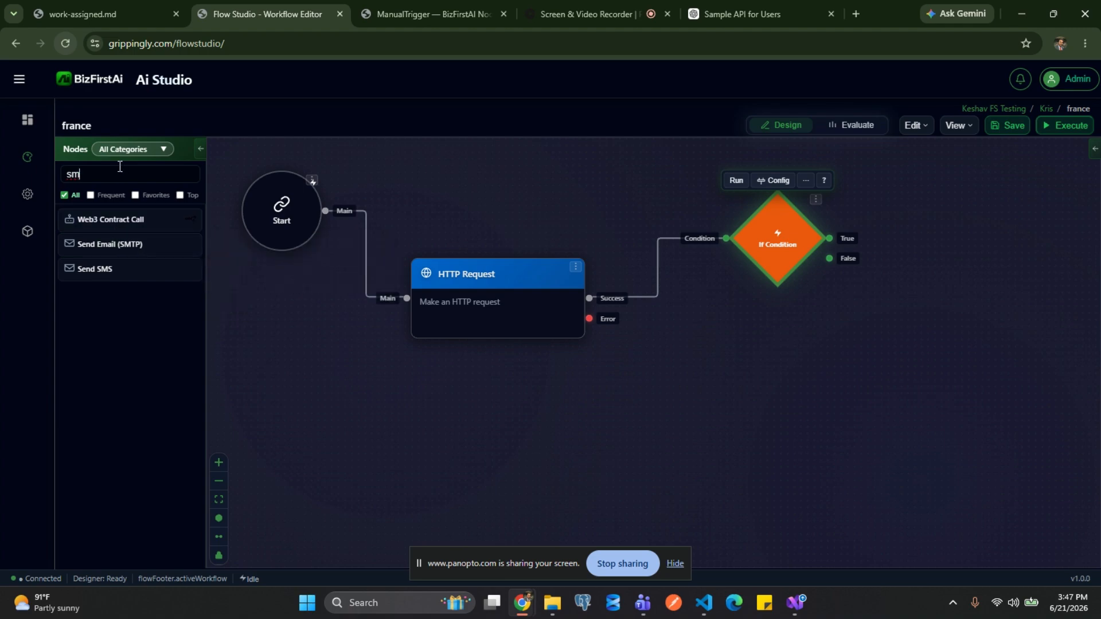
key("BackSpace")
key("BackSpace")
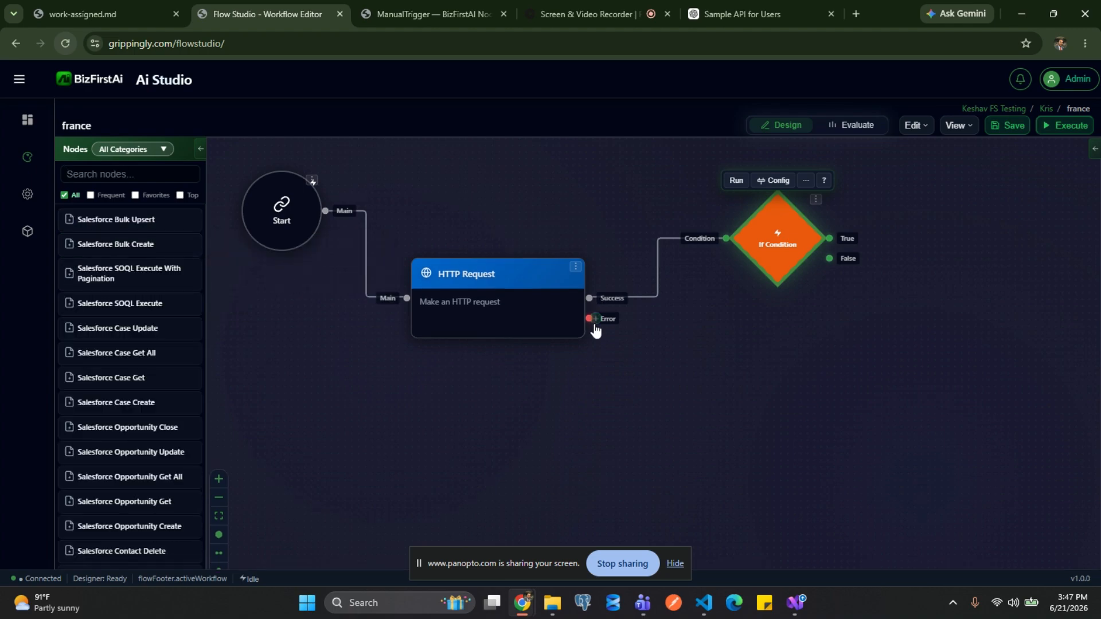
Move the If Condition node lower, enter items.length>10 as its condition expression, and close its configuration
left_click_drag(784, 253, 800, 365)
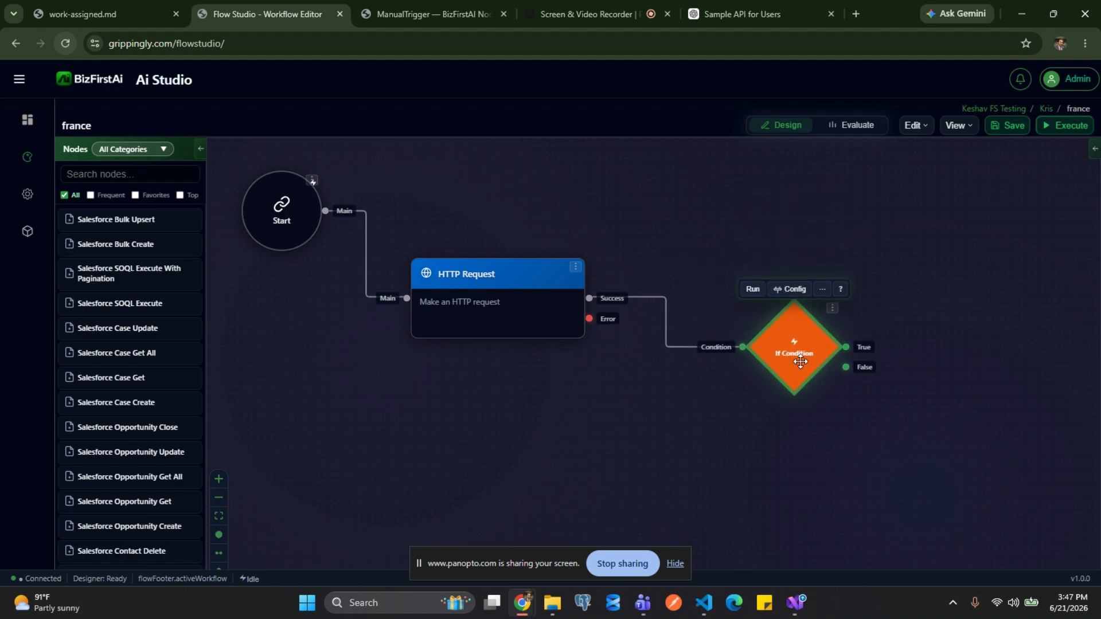
left_click(790, 292)
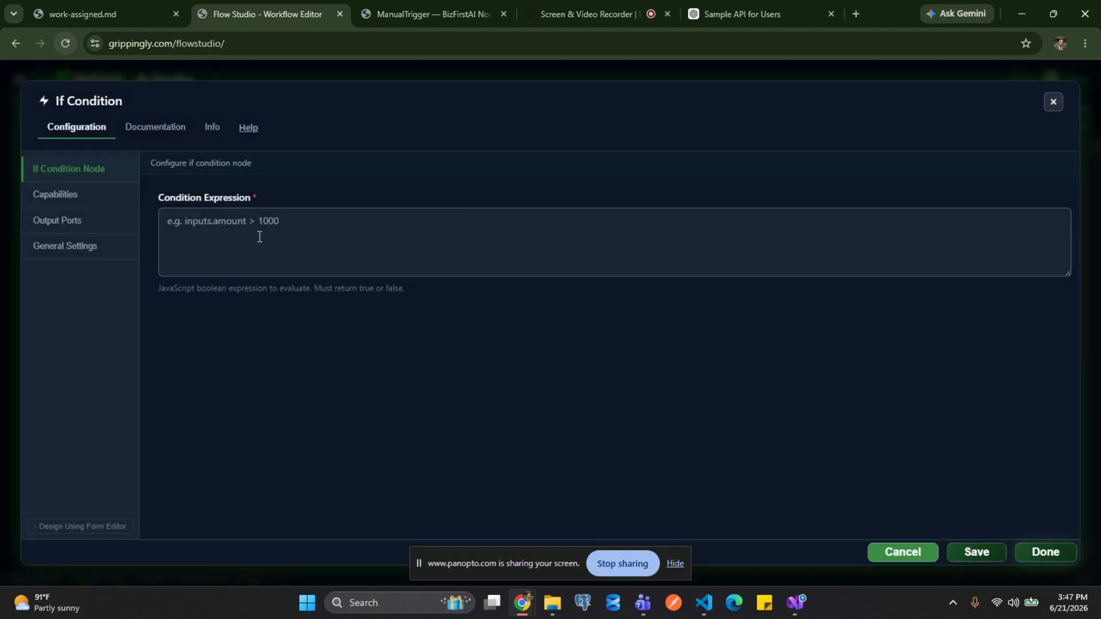
left_click(261, 237)
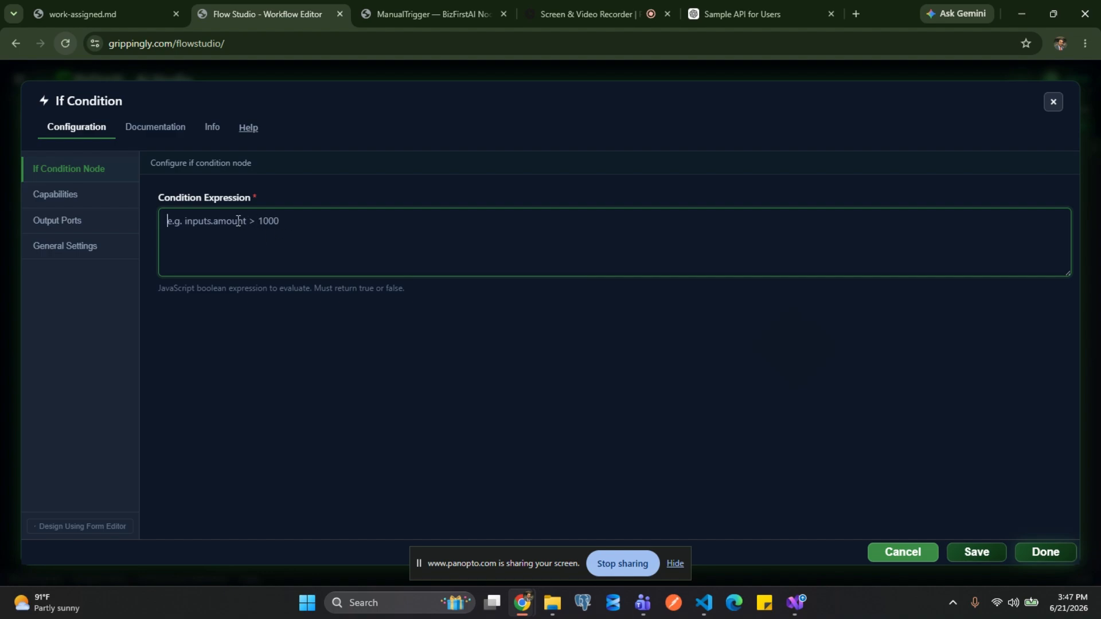
type("length>10")
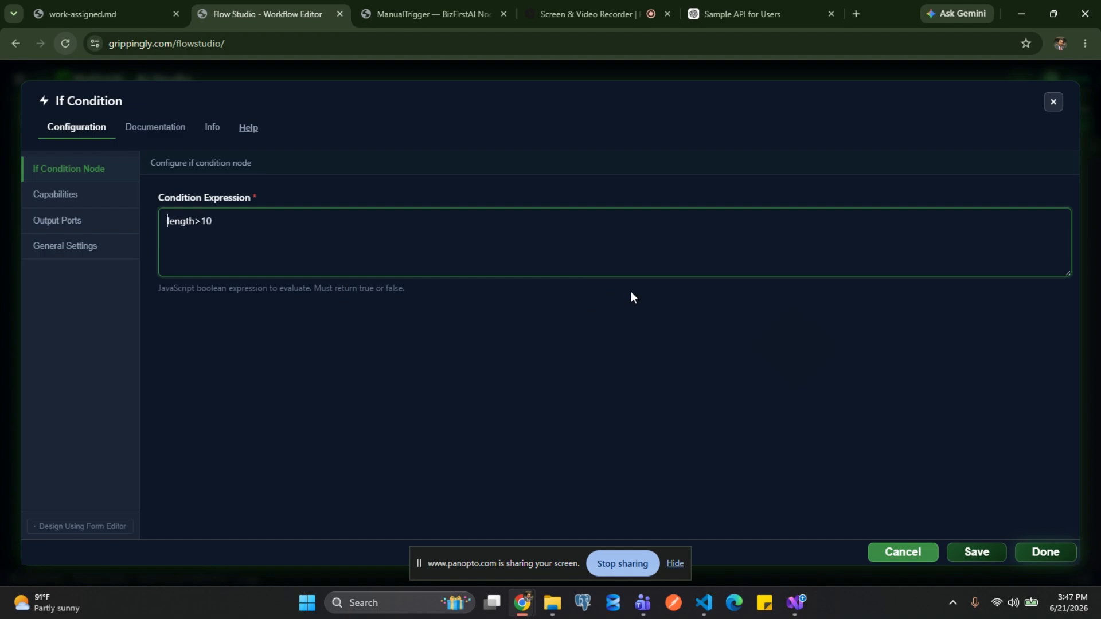
type("items.")
left_click(1053, 103)
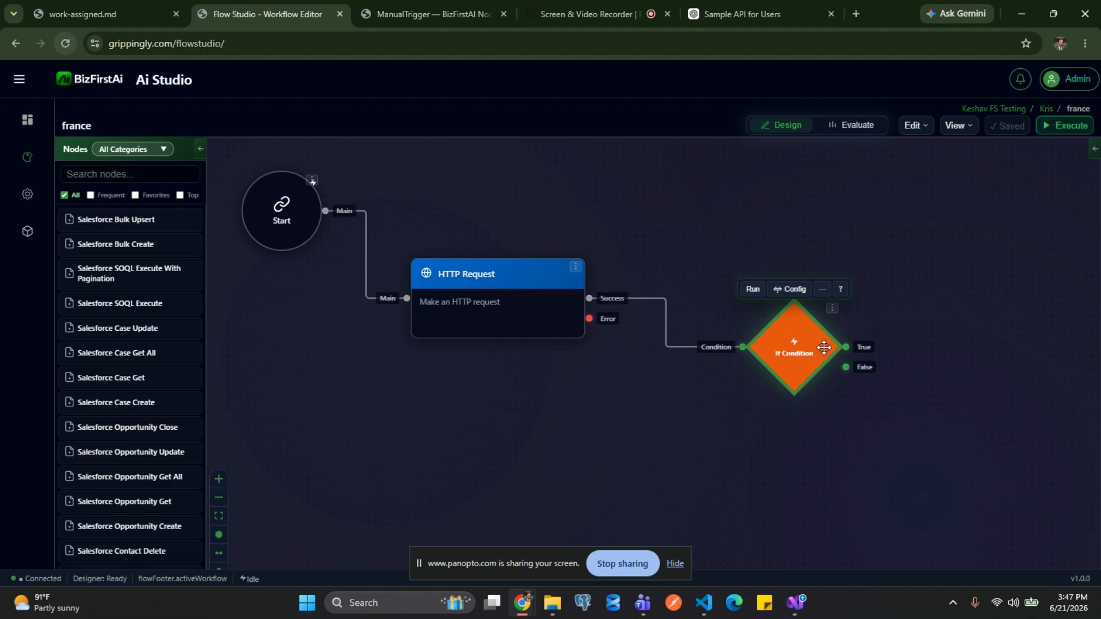
Move the If Condition node above HTTP Request and connect its True output to a new Send Email (SMTP) node on its right
left_click_drag(799, 339, 687, 184)
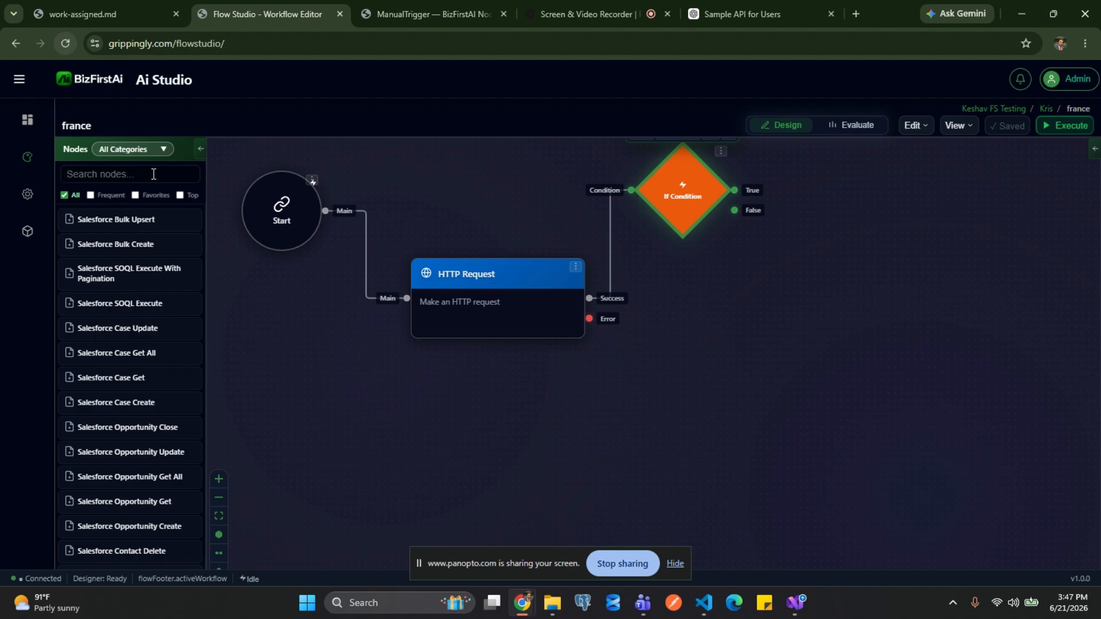
type("sm")
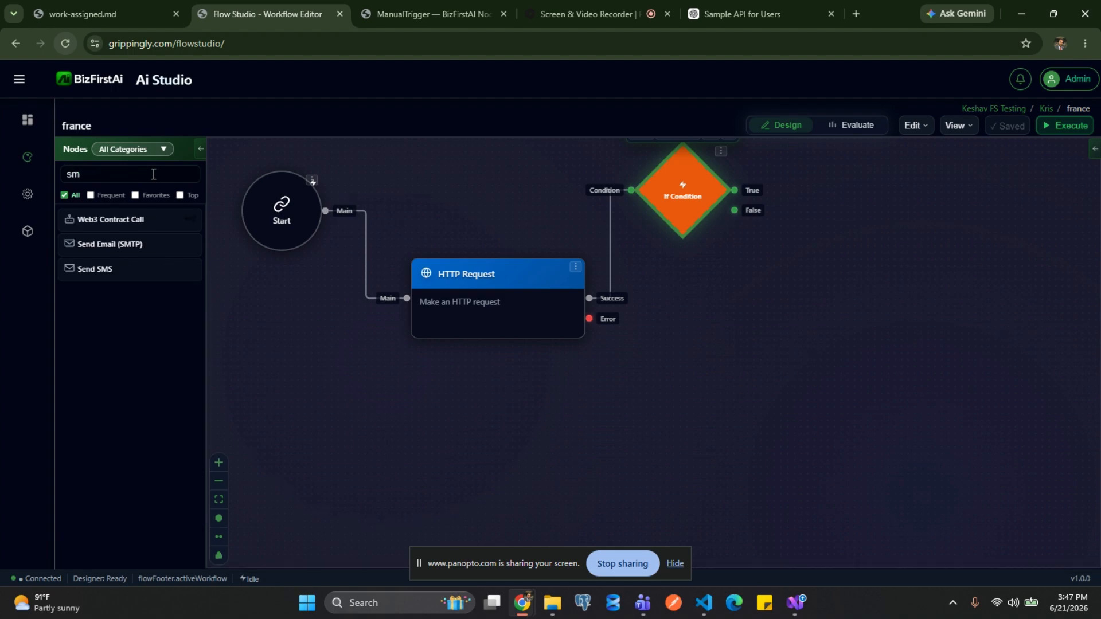
type("t")
left_click_drag(98, 219, 897, 178)
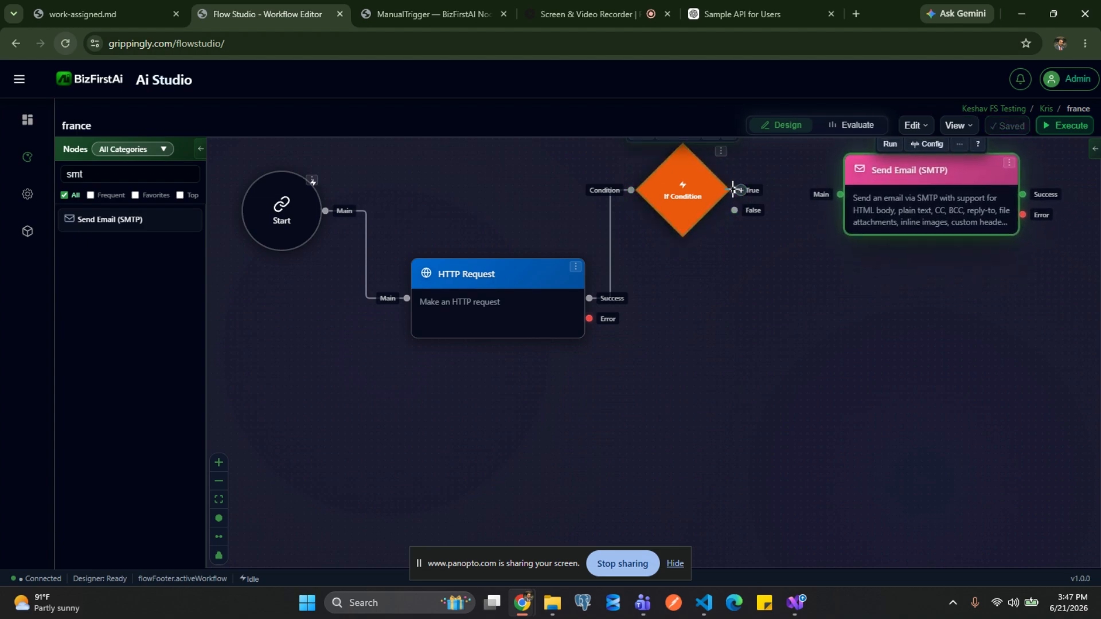
left_click_drag(733, 190, 840, 194)
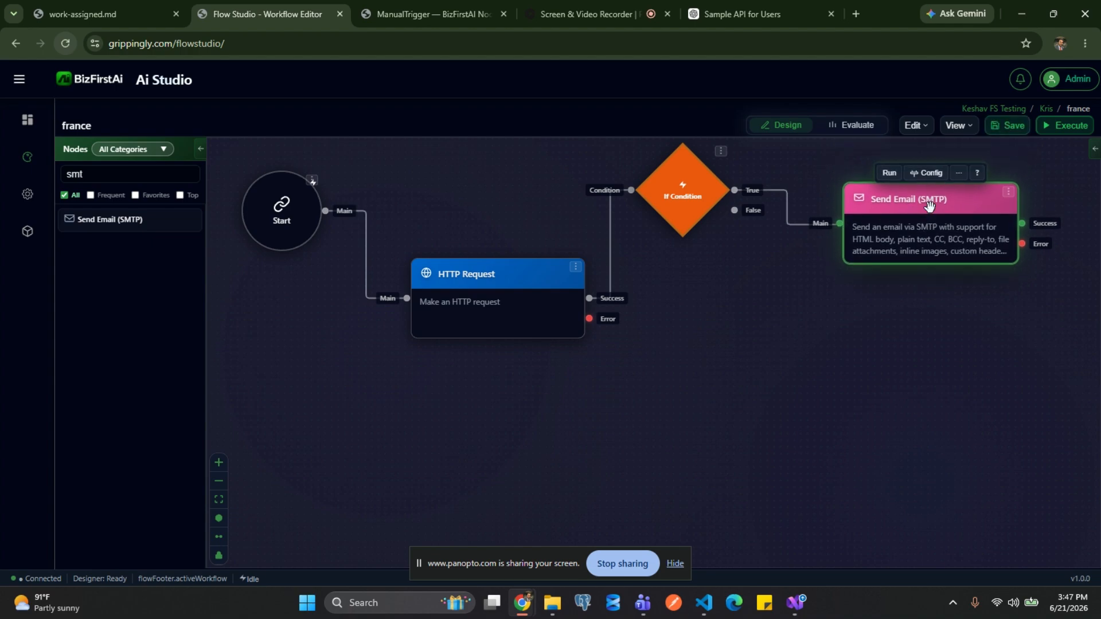
Write the Send Email body beginning "There are too many records found. Please watch" and save the node's configuration
left_click(929, 179)
left_click(262, 370)
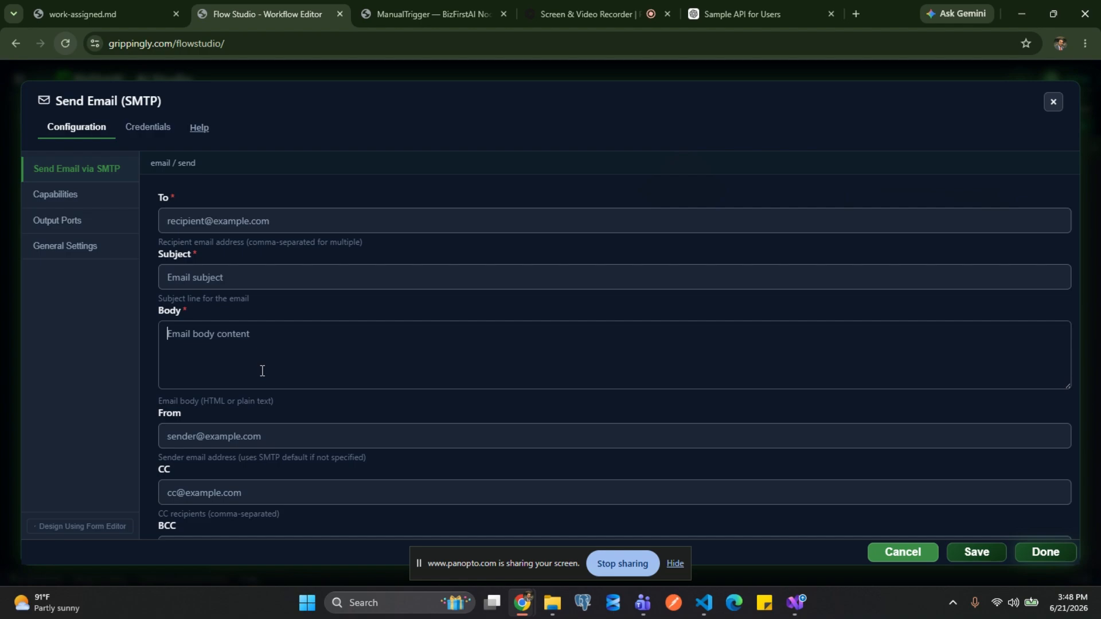
type("The")
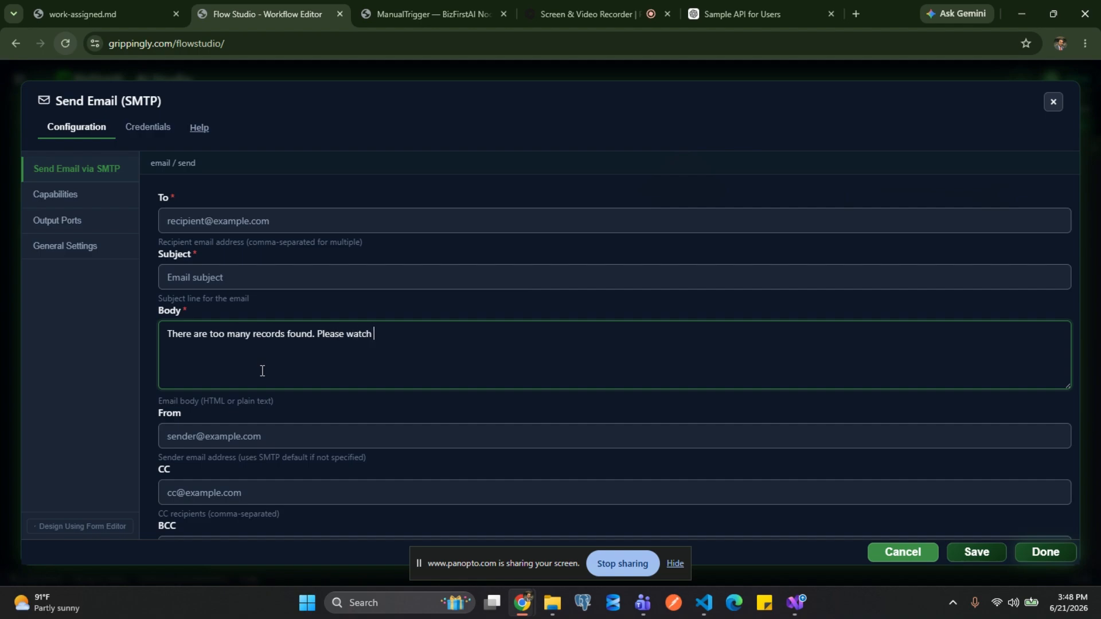
left_click(976, 552)
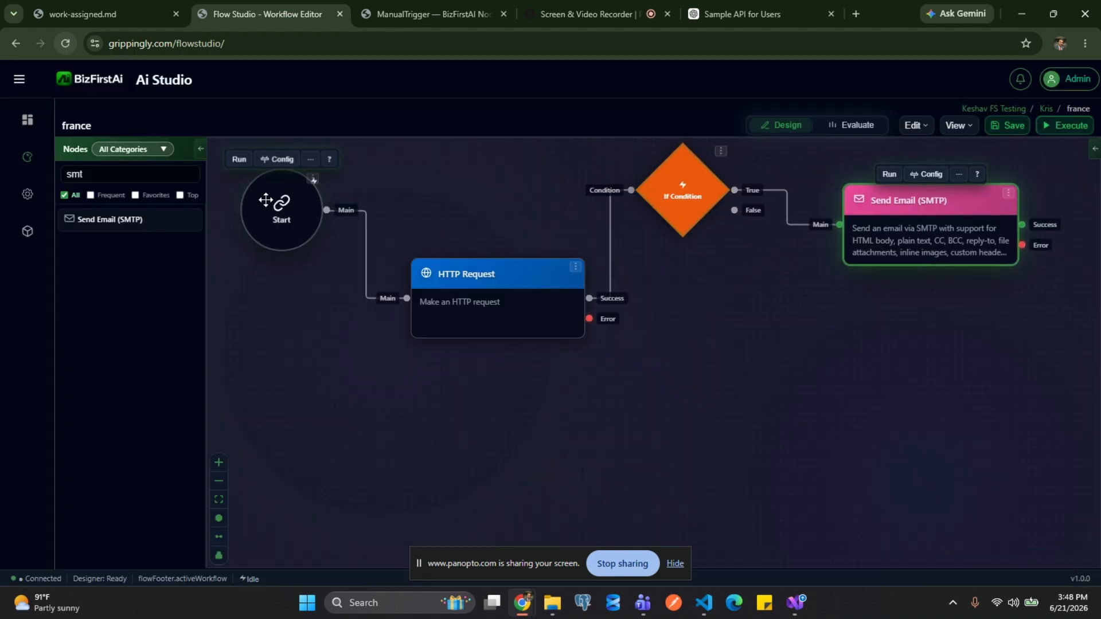
Find the Loop node, place it below Send Email, and connect the If Condition node's False output to its Array input
double_click(145, 173)
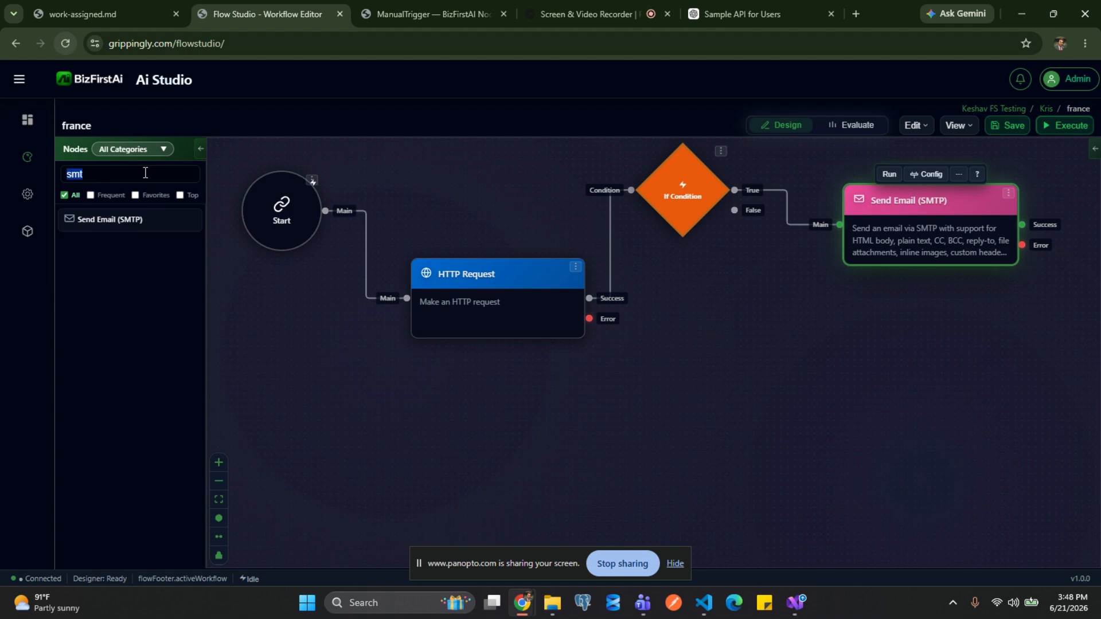
key("BackSpace")
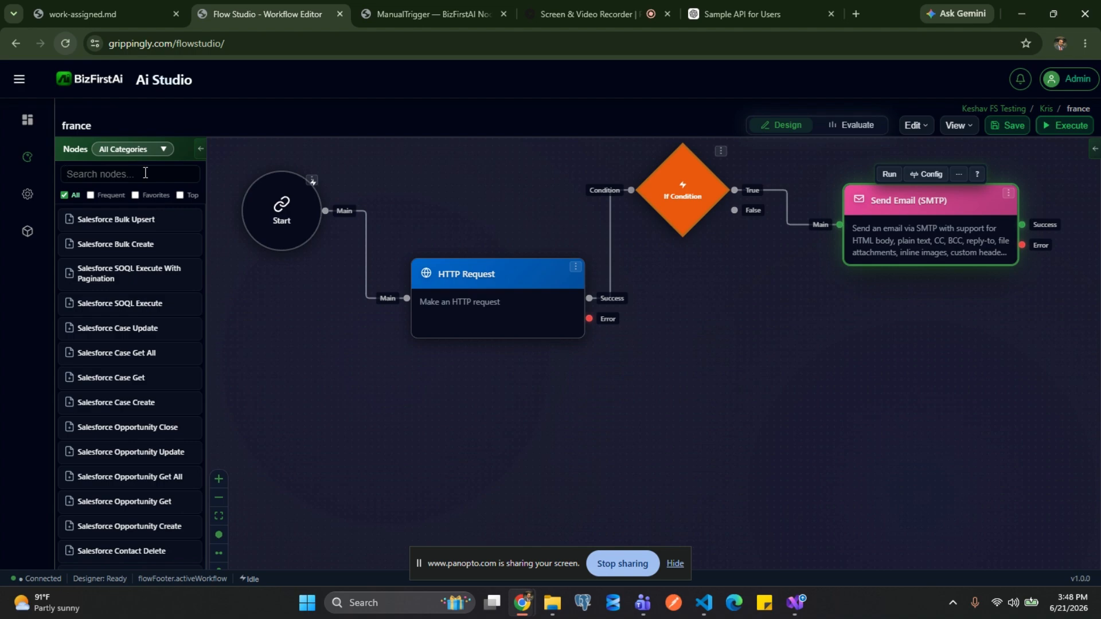
type("loo")
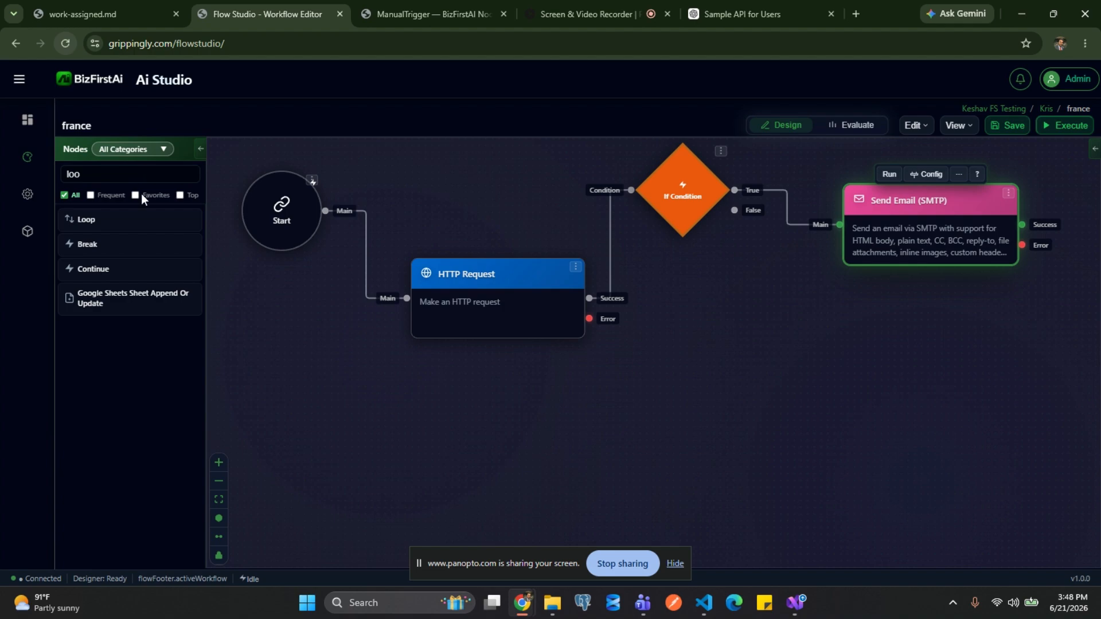
left_click_drag(92, 222, 805, 395)
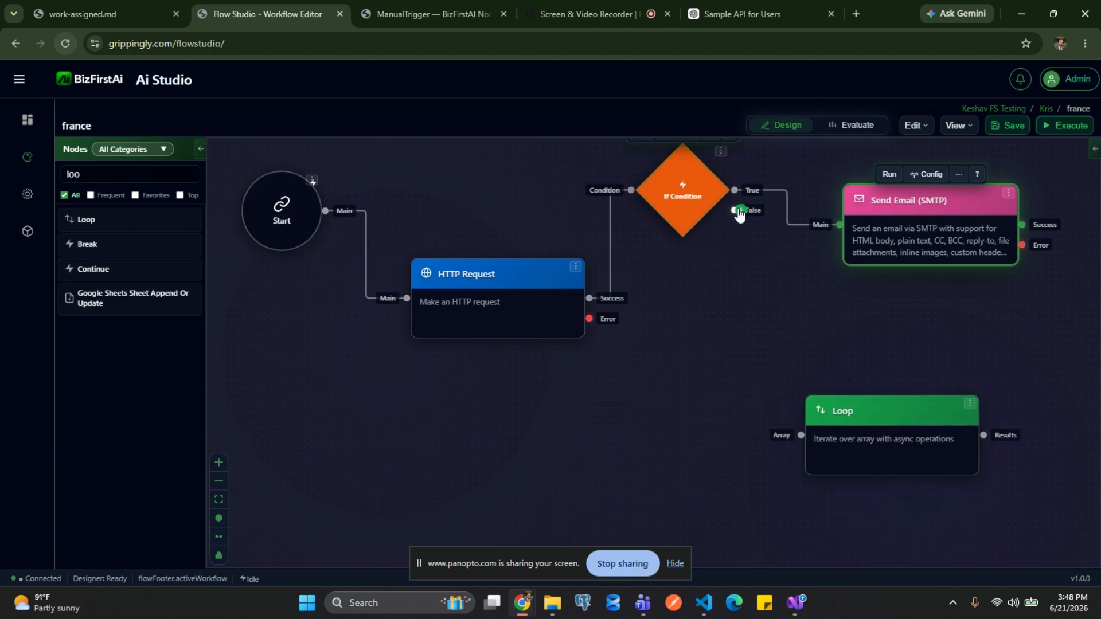
left_click_drag(737, 212, 771, 385)
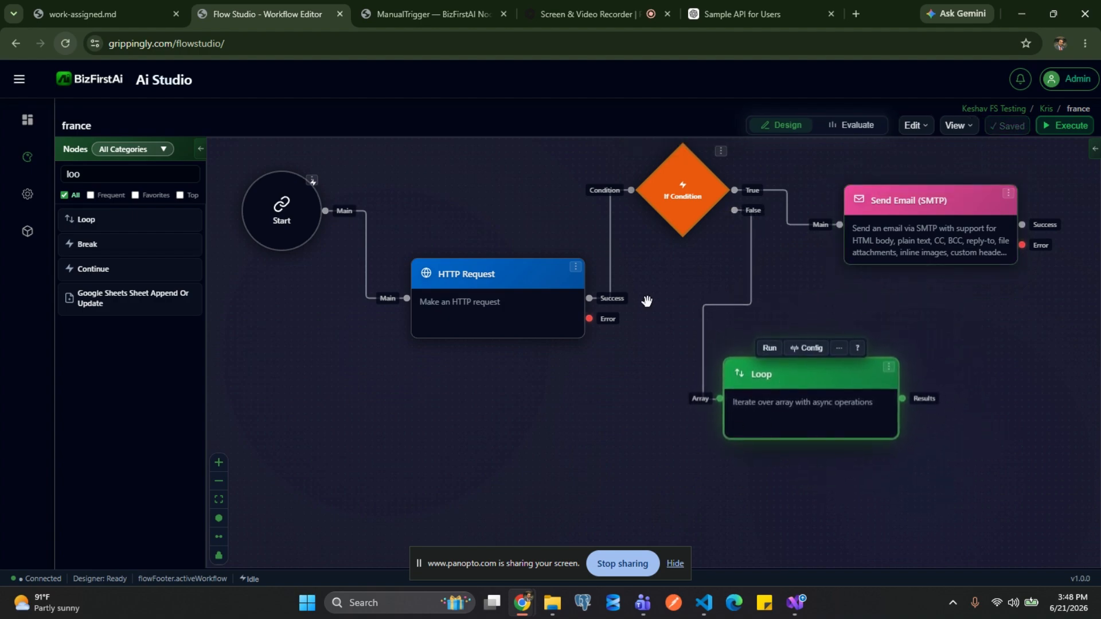
Rearrange the canvas with Loop lower, HTTP Request below Start, If Condition beside Start, and Send Email just right of If Condition
left_click_drag(492, 276, 494, 274)
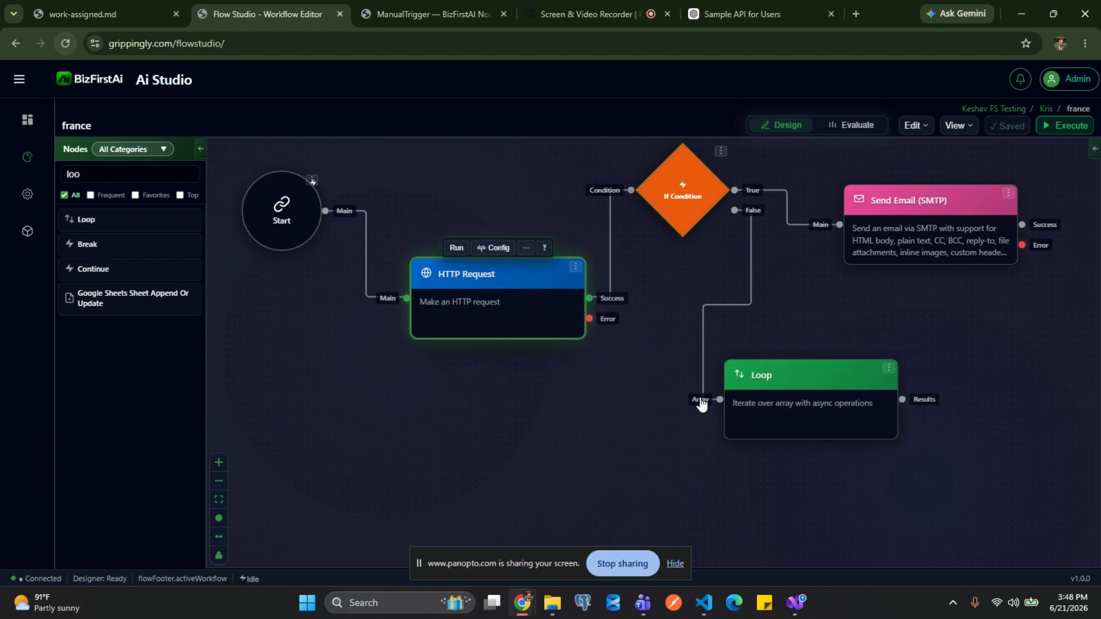
left_click_drag(776, 380, 763, 411)
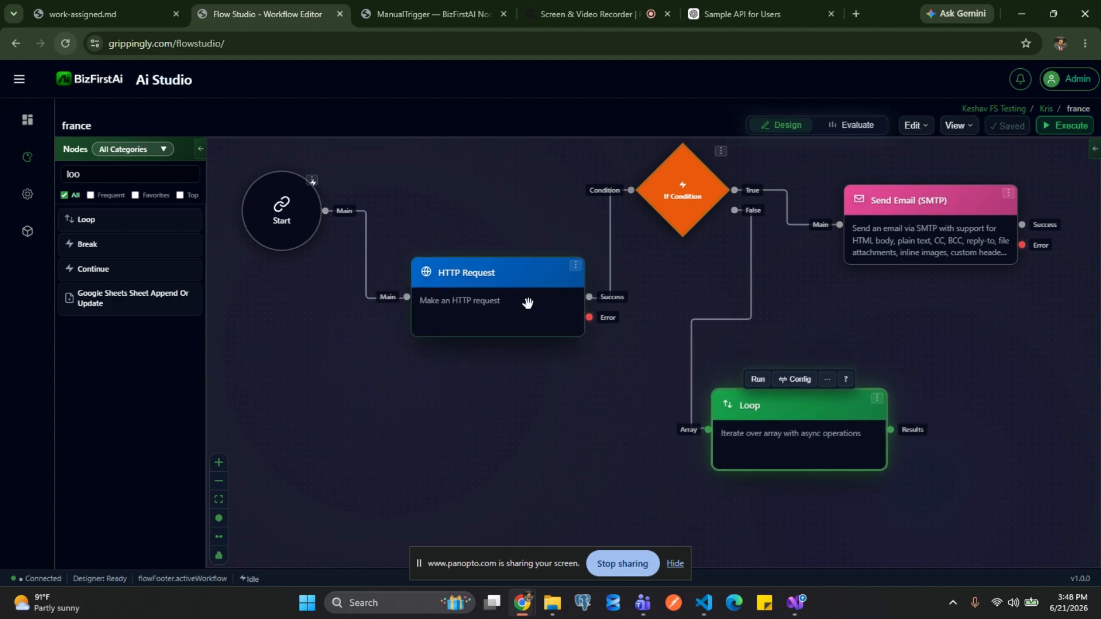
left_click_drag(473, 280, 307, 339)
left_click_drag(664, 206, 403, 249)
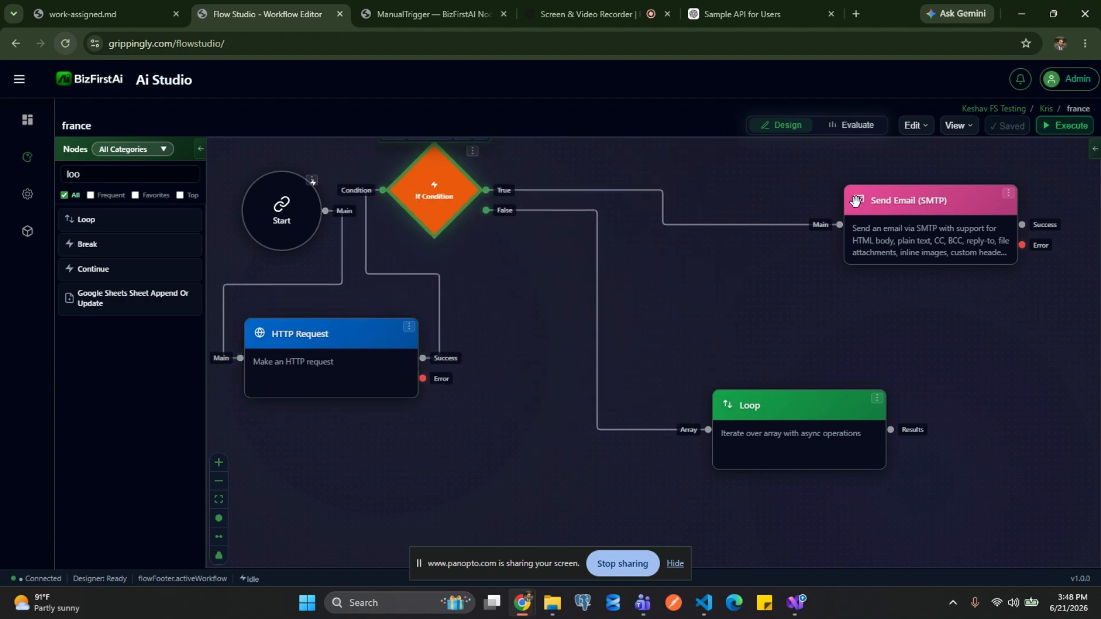
left_click_drag(889, 206, 557, 179)
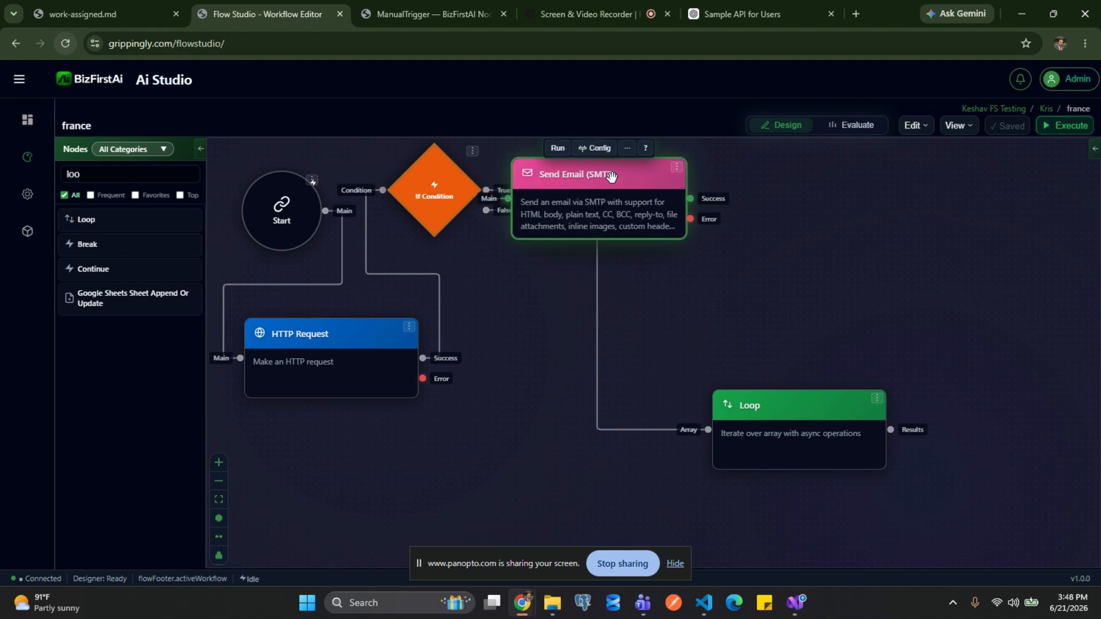
Collapse the Send Email (SMTP) node beside If Condition and move the Loop node up to just below it
left_click(676, 167)
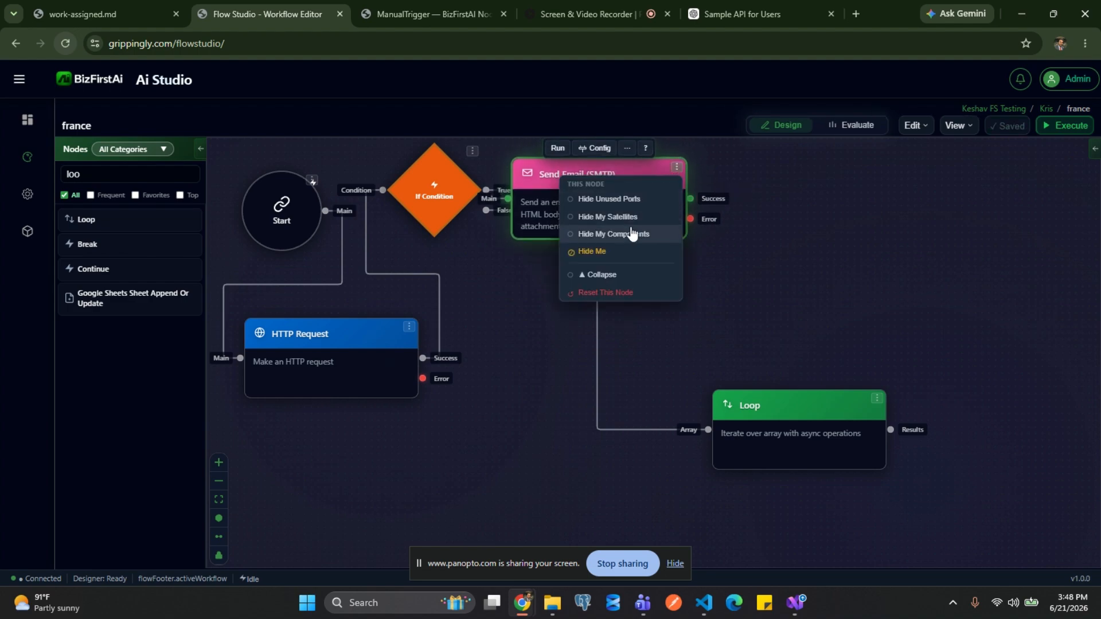
left_click(600, 275)
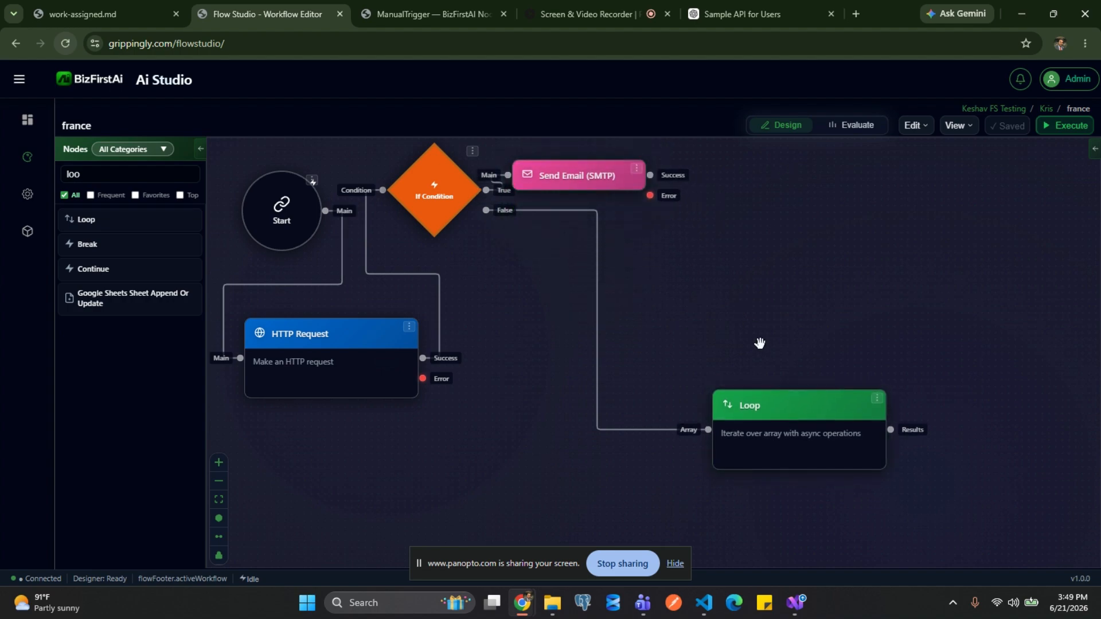
left_click(770, 402)
left_click_drag(770, 401, 636, 284)
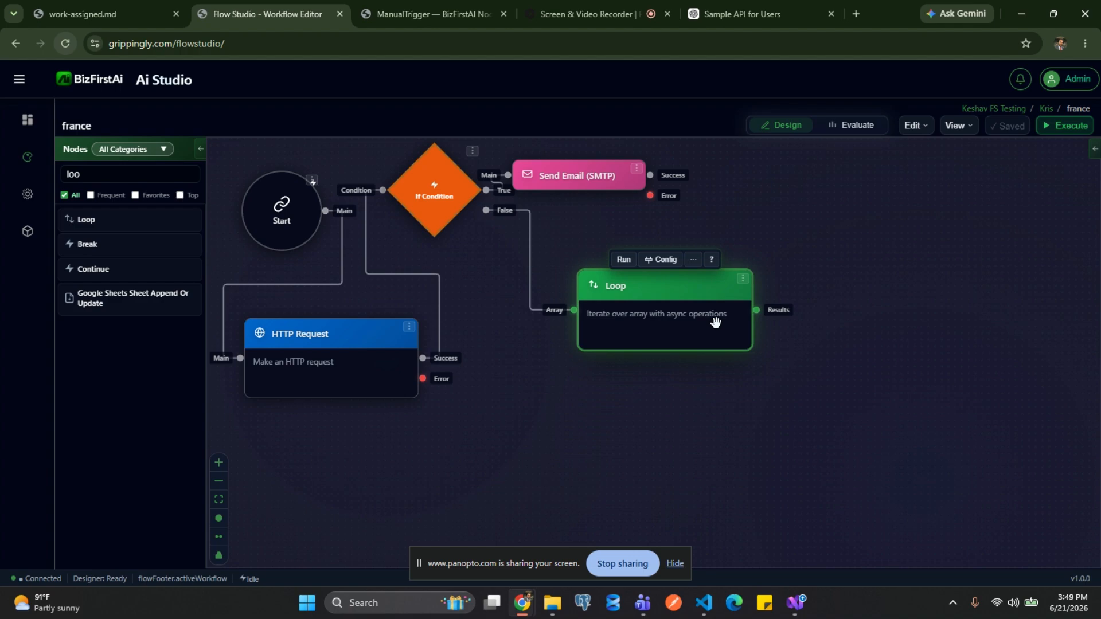
Add a second Send Email (SMTP) node to the upper right of Loop and connect Loop's Results output to its Main input
double_click(141, 178)
type("send")
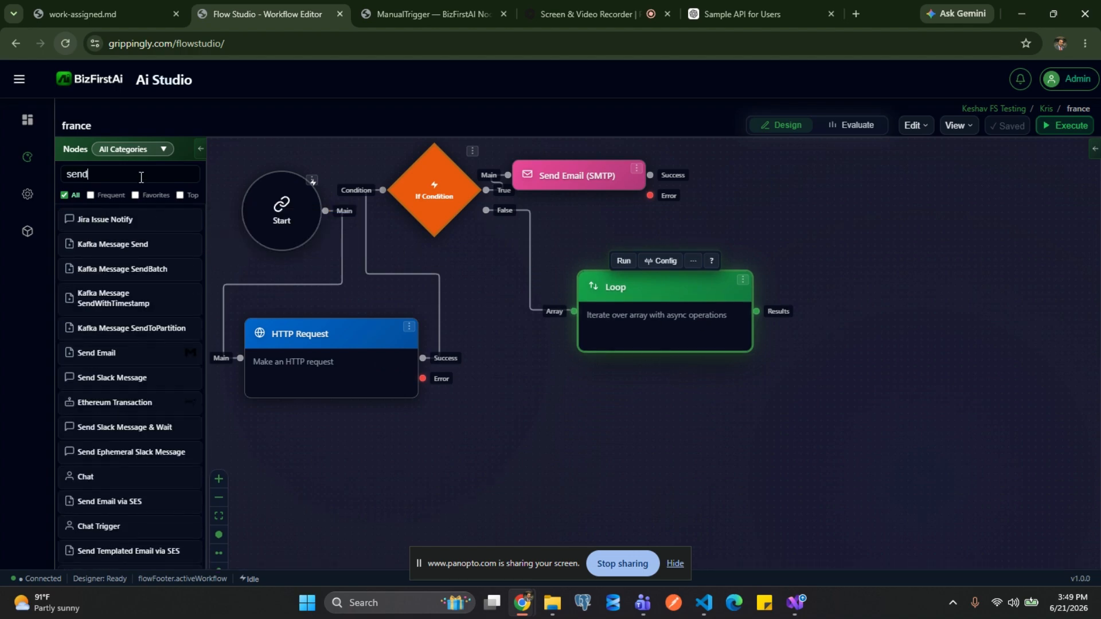
double_click(108, 174)
type("emai")
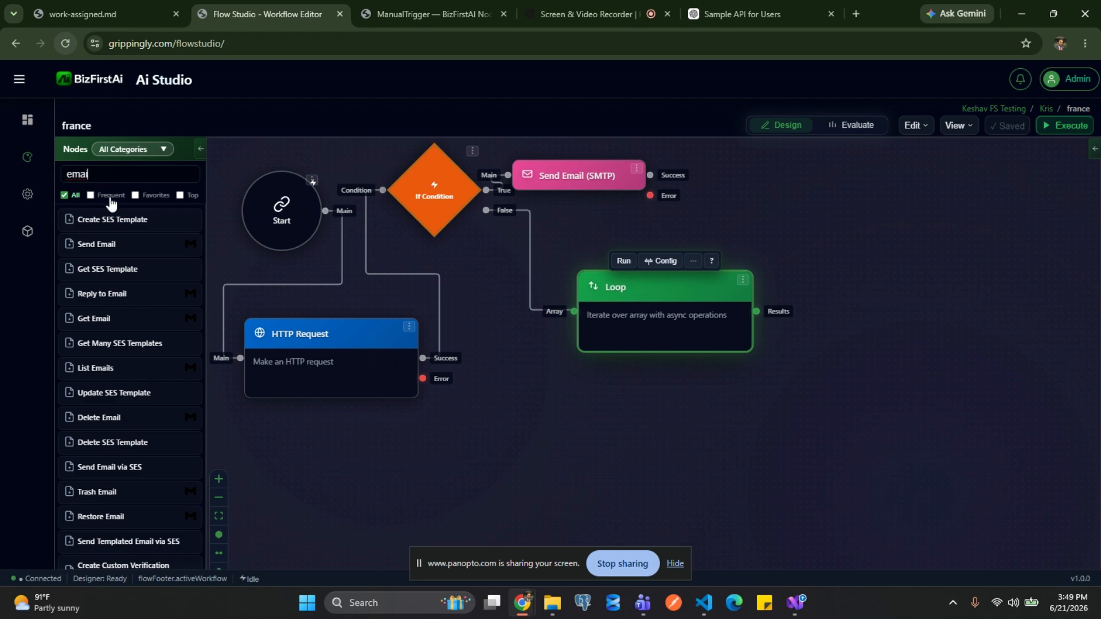
double_click(91, 176)
type("smt")
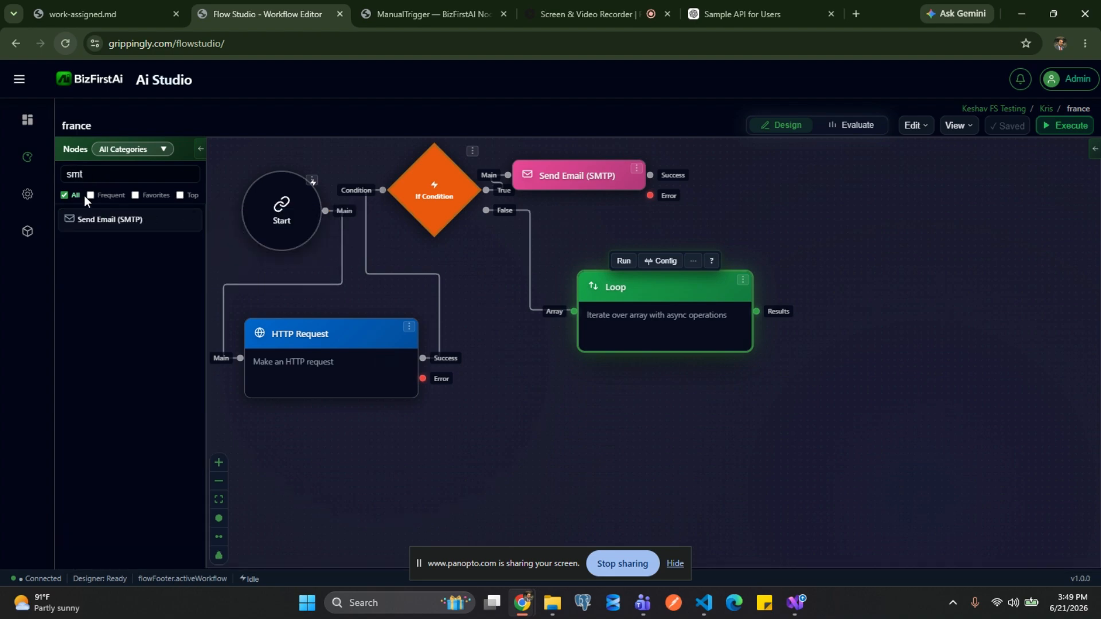
left_click_drag(105, 219, 898, 281)
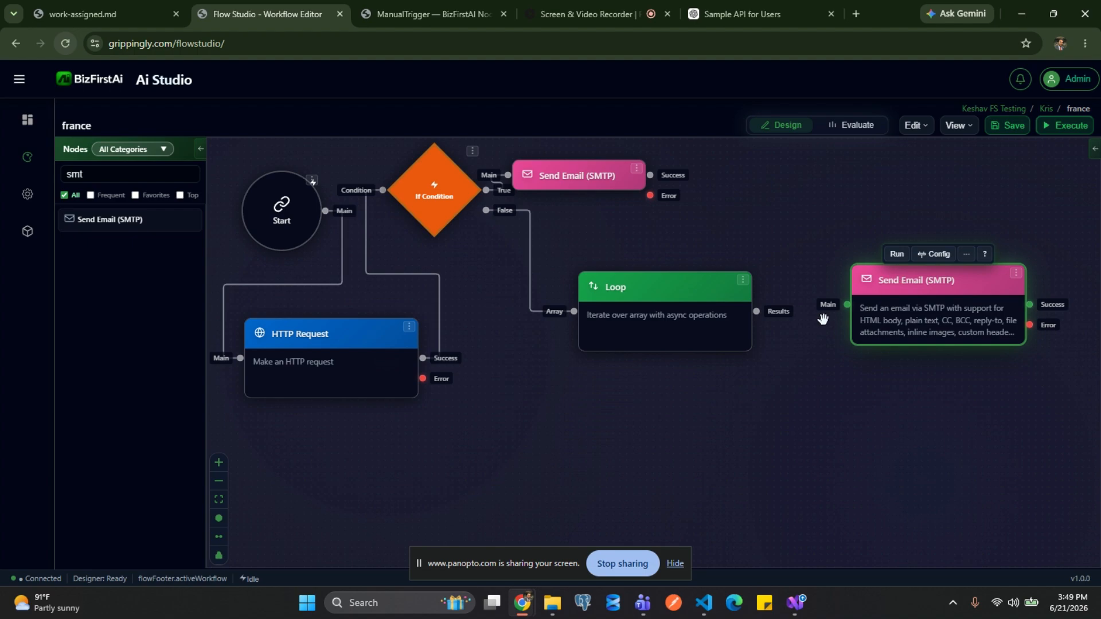
left_click_drag(756, 310, 847, 314)
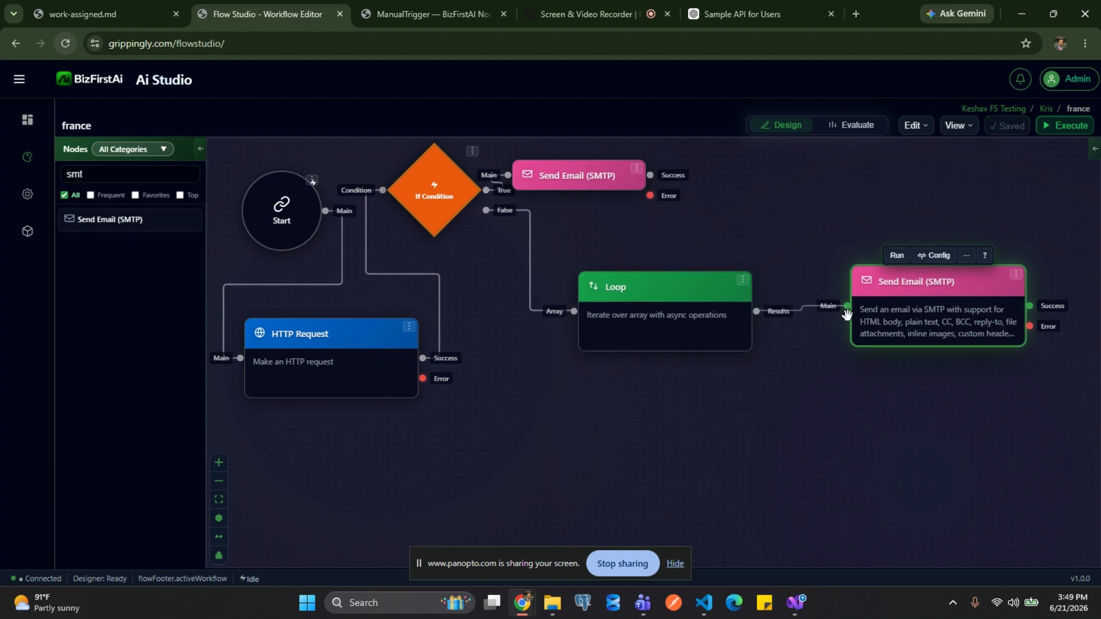
left_click_drag(915, 276, 911, 176)
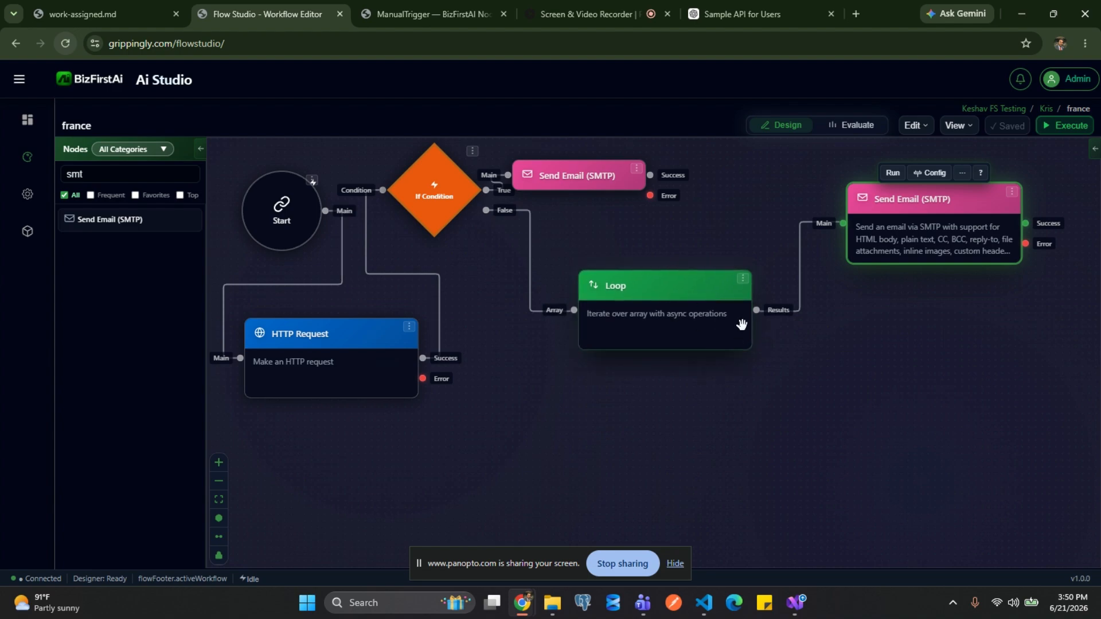
double_click(138, 175)
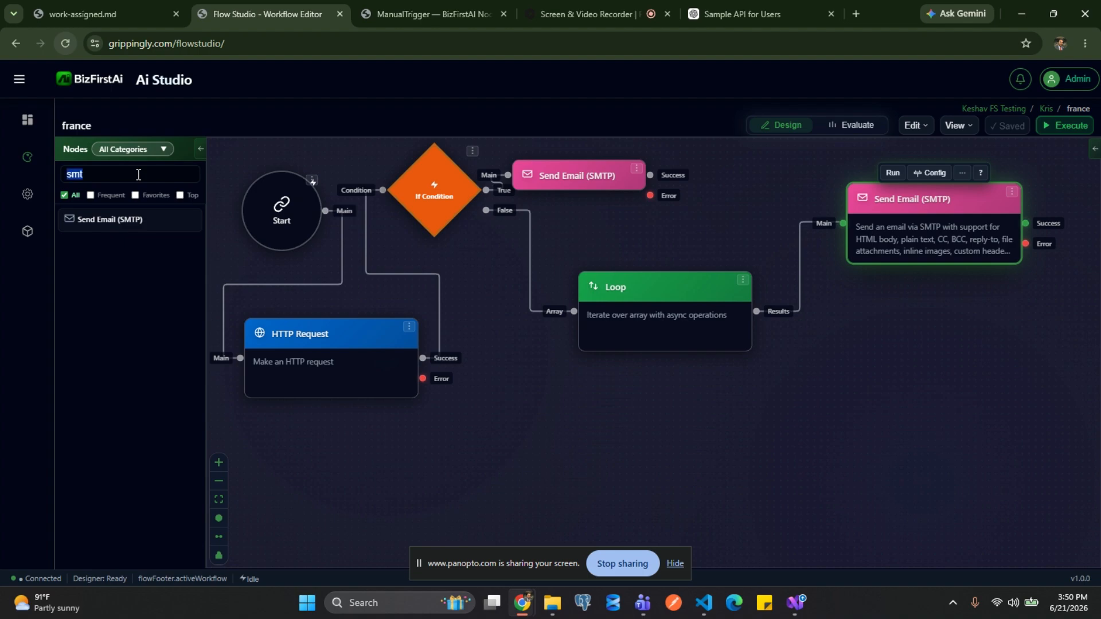
type("elast")
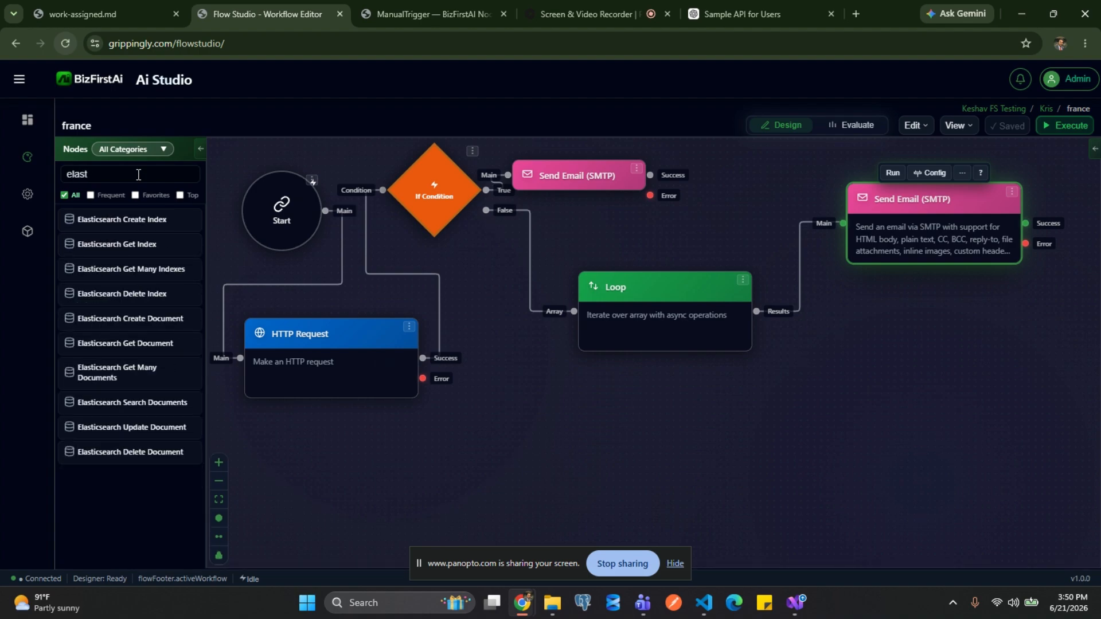
key("BackSpace")
key("BackSpace")
key("BackSpace")
key("BackSpace")
key("BackSpace")
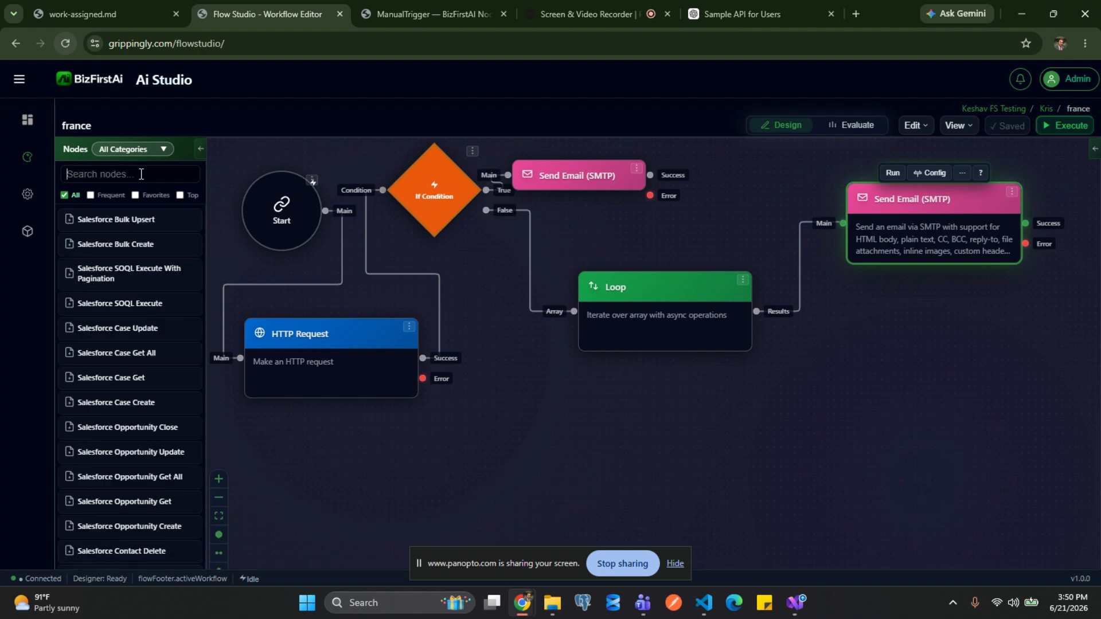
Add a SQL Server node below the second Send Email and connect Loop's Results output to its Main input
type("sql")
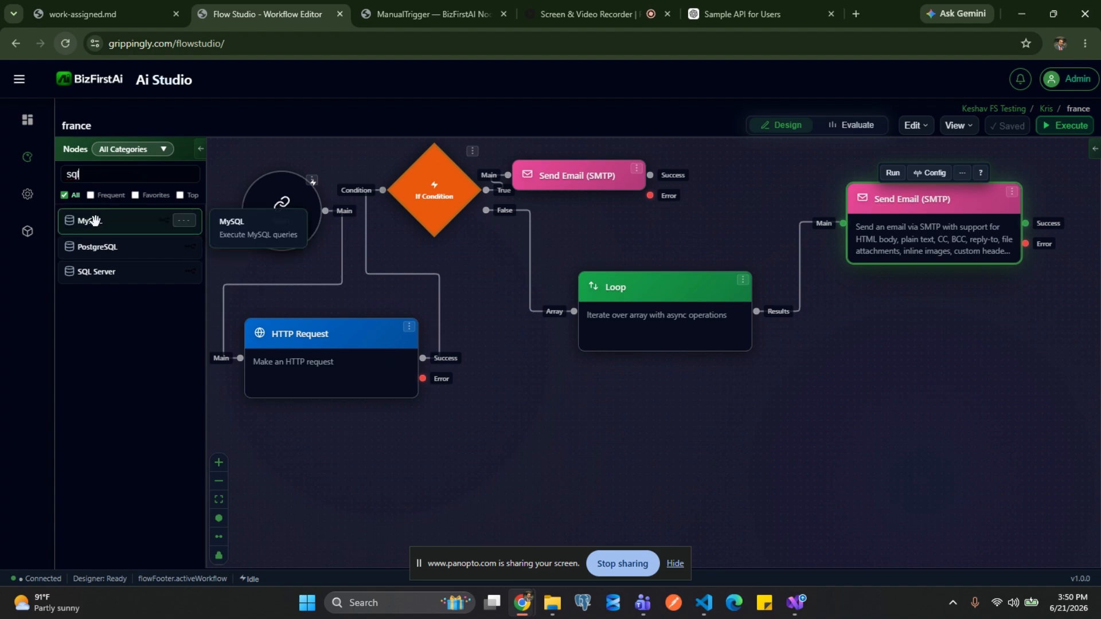
left_click_drag(94, 270, 872, 406)
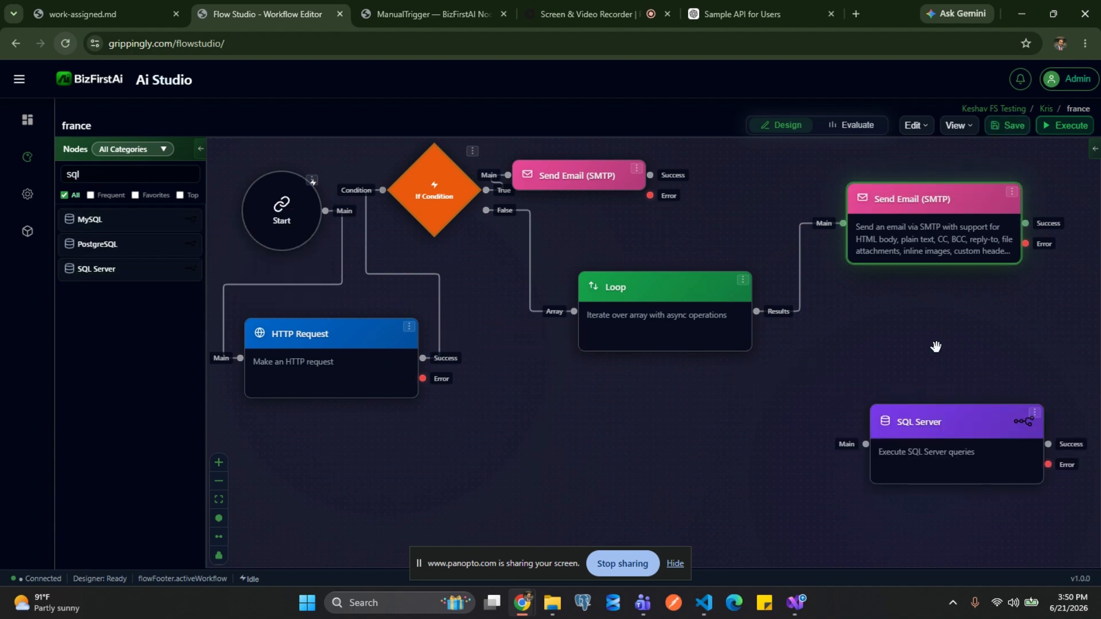
left_click_drag(757, 312, 866, 444)
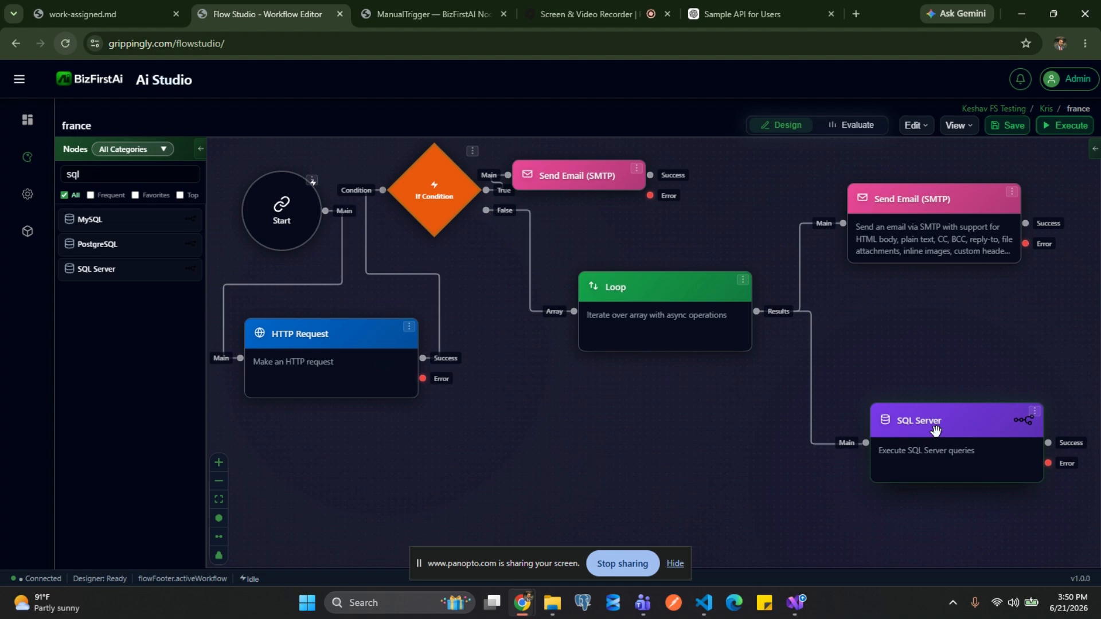
Search the node library for "core" and "logi", and clear the search
double_click(139, 170)
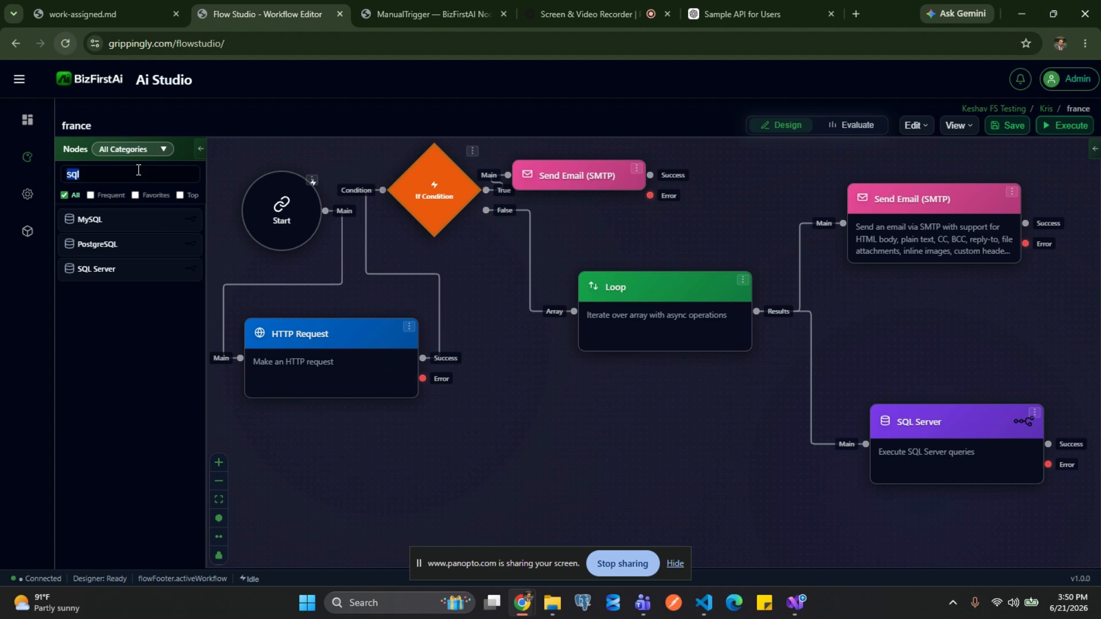
key("BackSpace")
type("core")
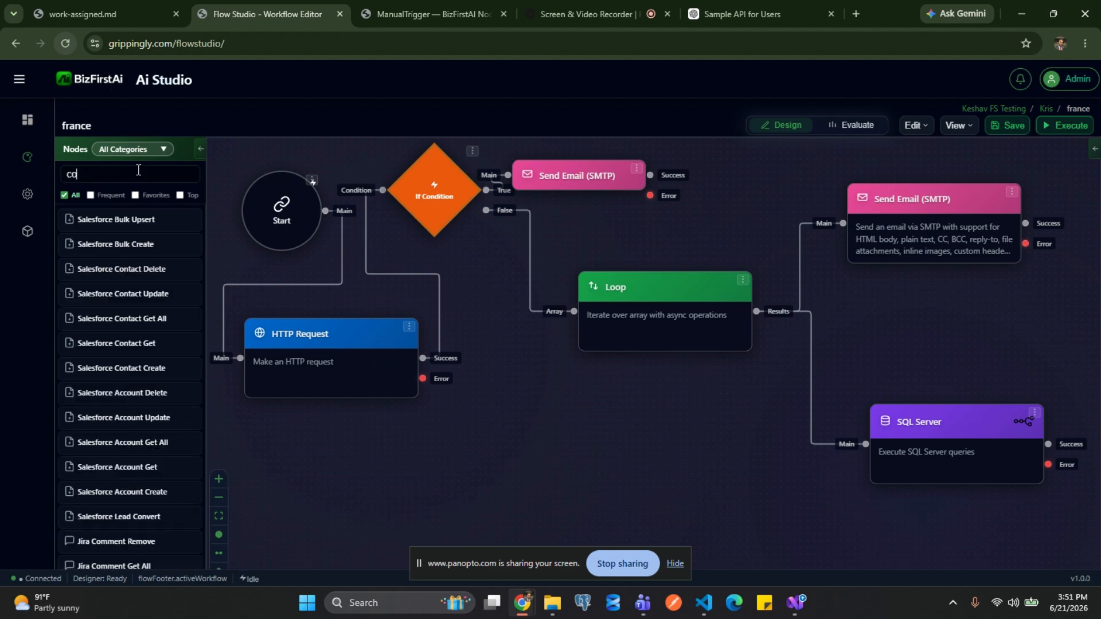
key("BackSpace")
key("BackSpace")
key("BackSpace")
key("BackSpace")
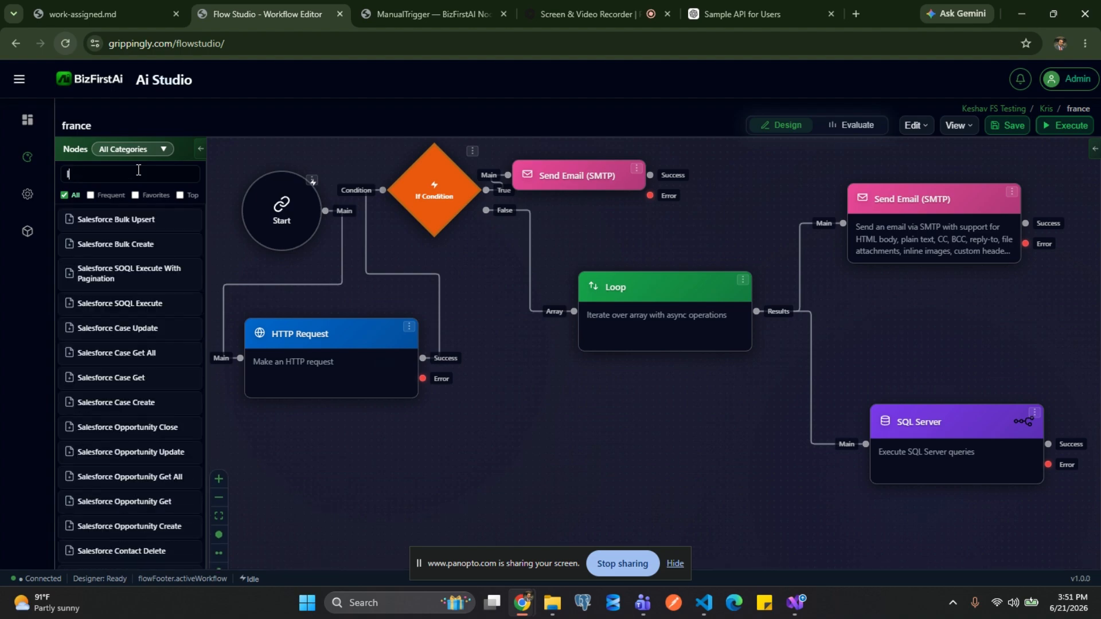
type("logi")
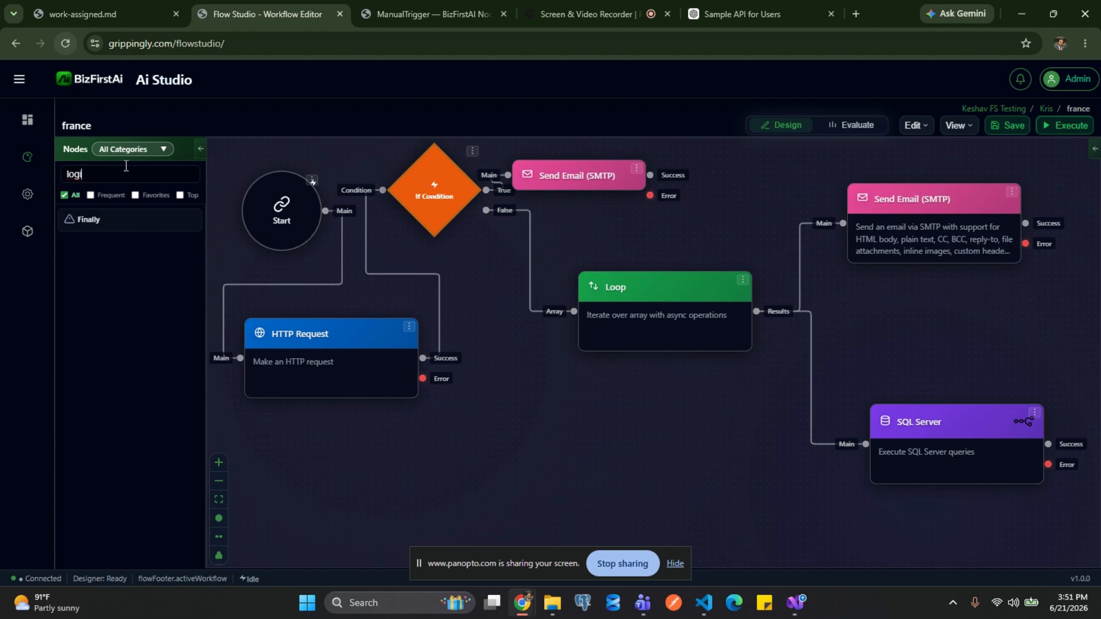
key("BackSpace")
key("BackSpace")
key("BackSpace")
key("BackSpace")
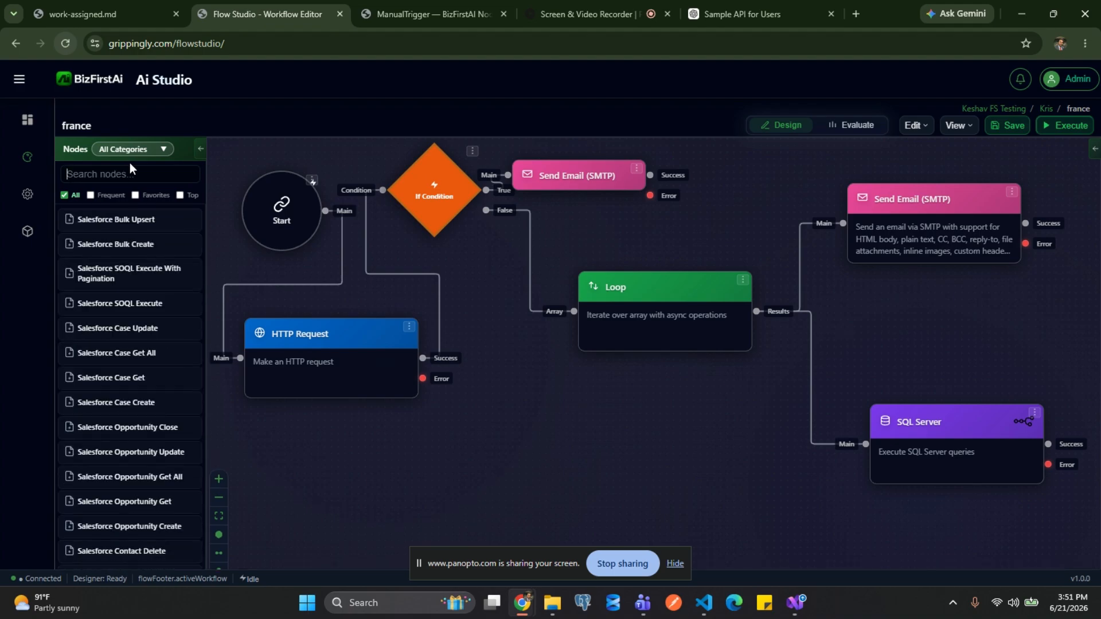
Browse the Triggers, Logic and Transform categories of the node library
left_click(135, 150)
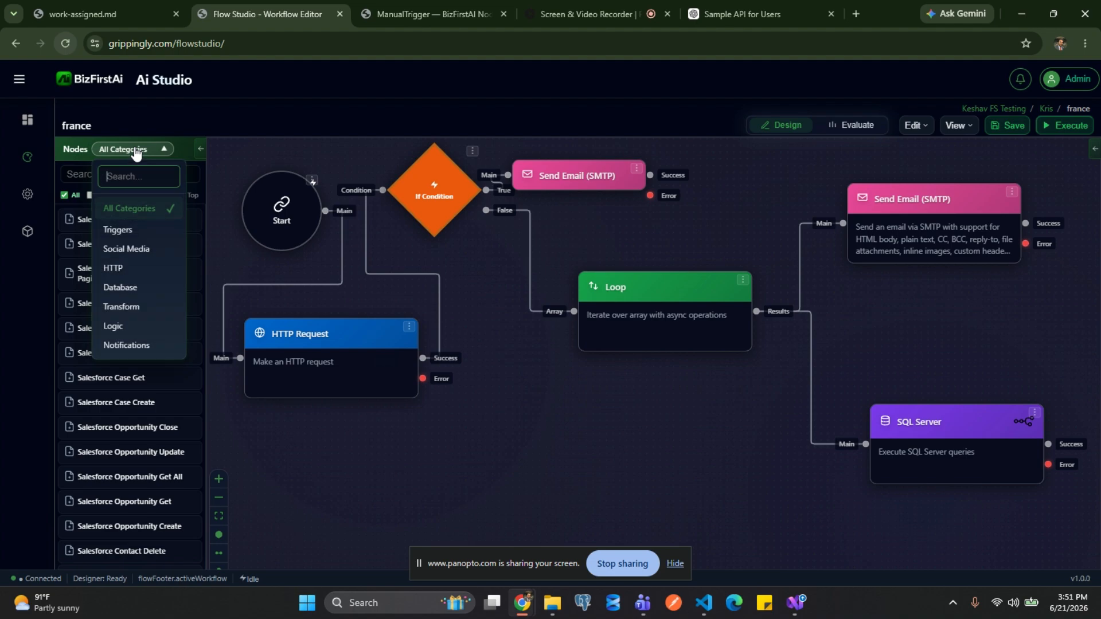
left_click(126, 231)
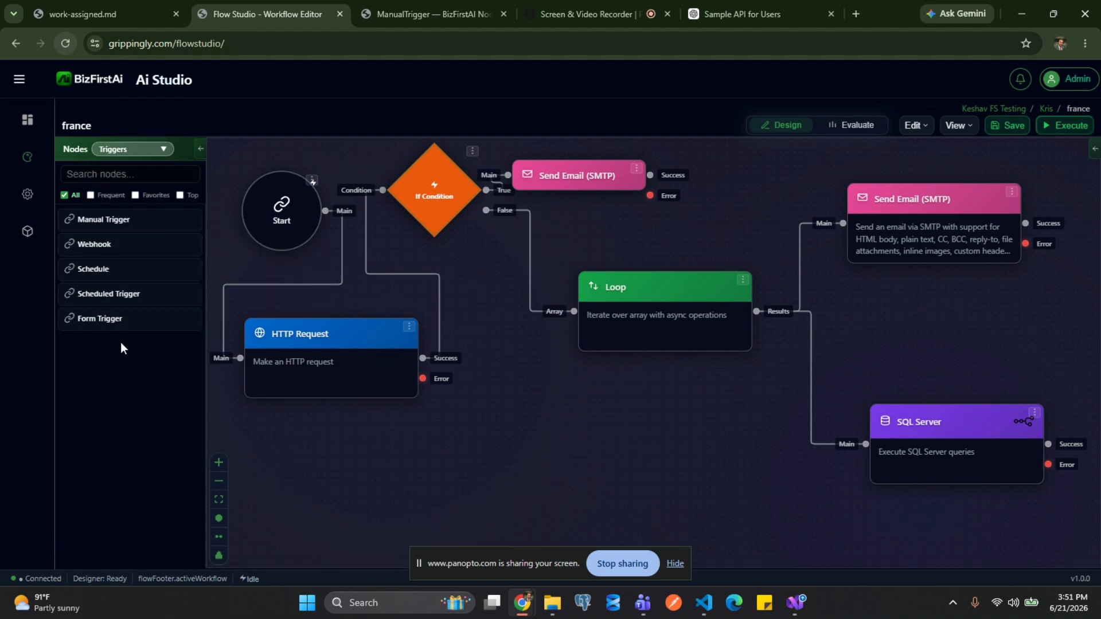
left_click(133, 151)
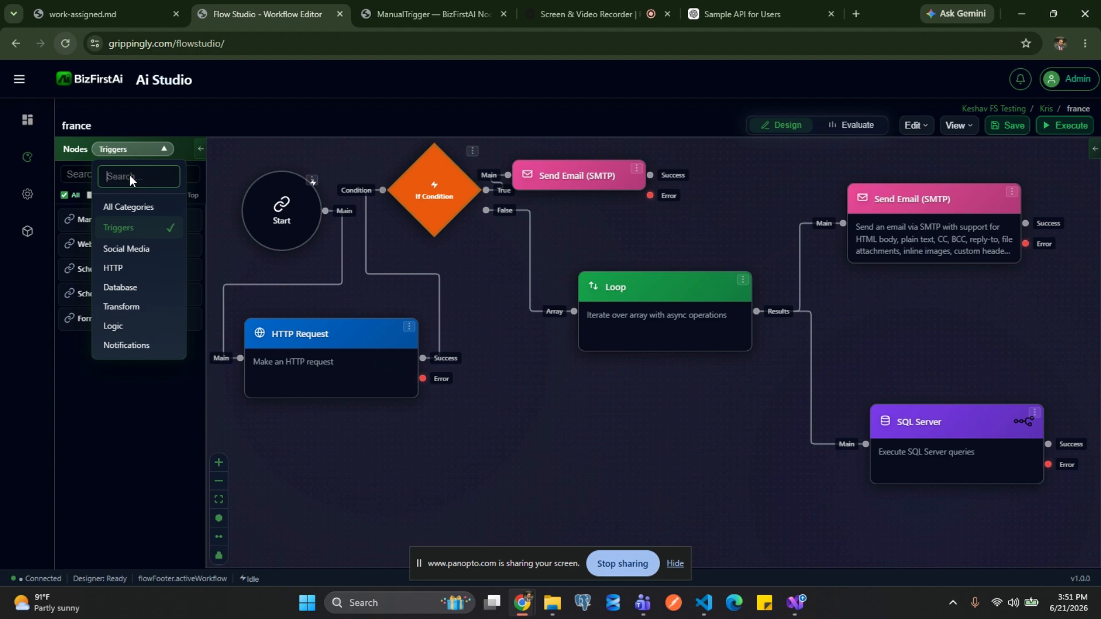
left_click(127, 324)
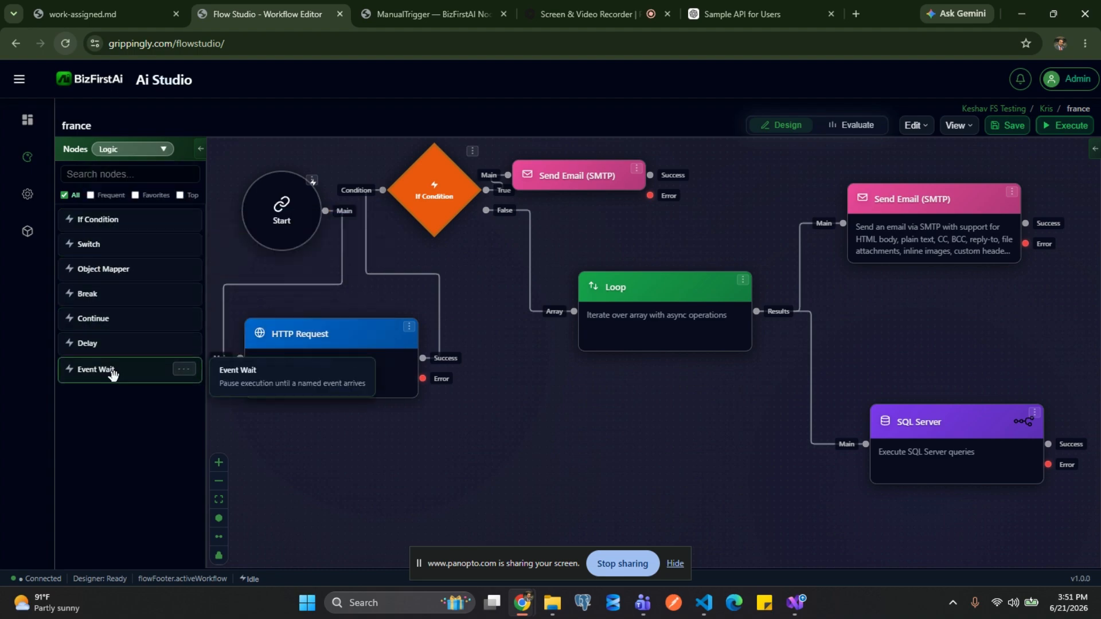
left_click(135, 151)
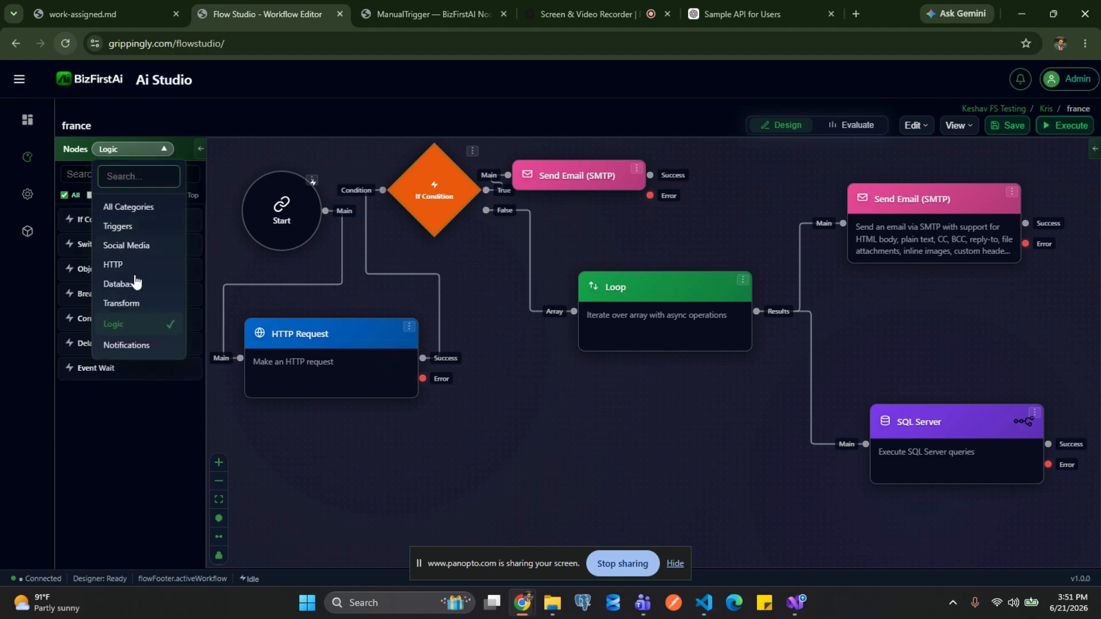
left_click(130, 304)
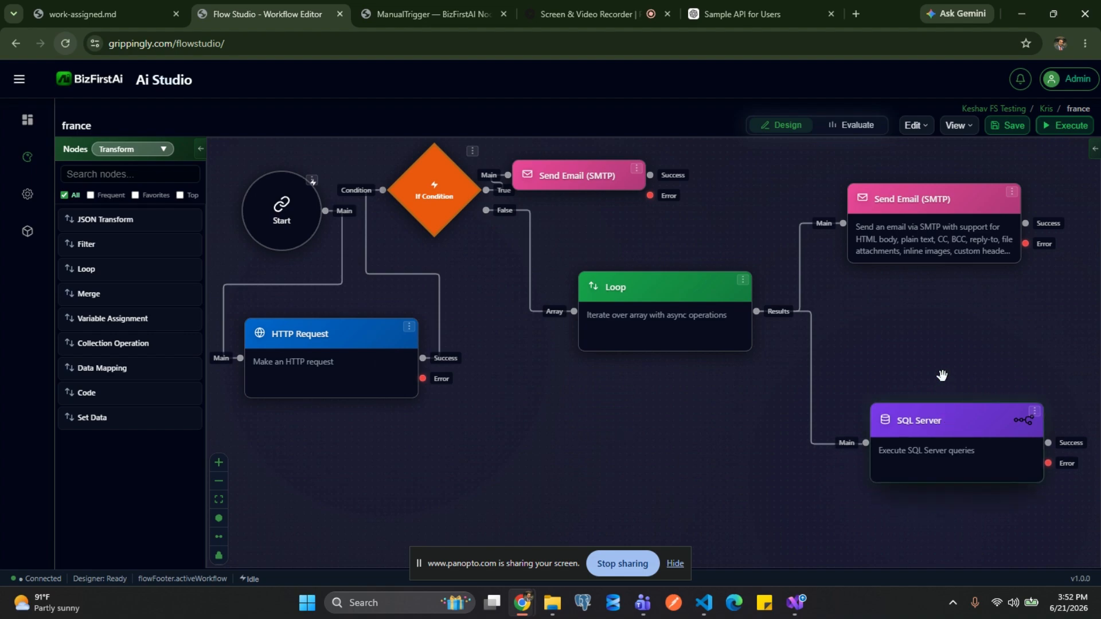
Move the SQL Server node up so it sits directly beneath the second Send Email (SMTP) node
right_click(940, 295)
left_click_drag(917, 404, 903, 304)
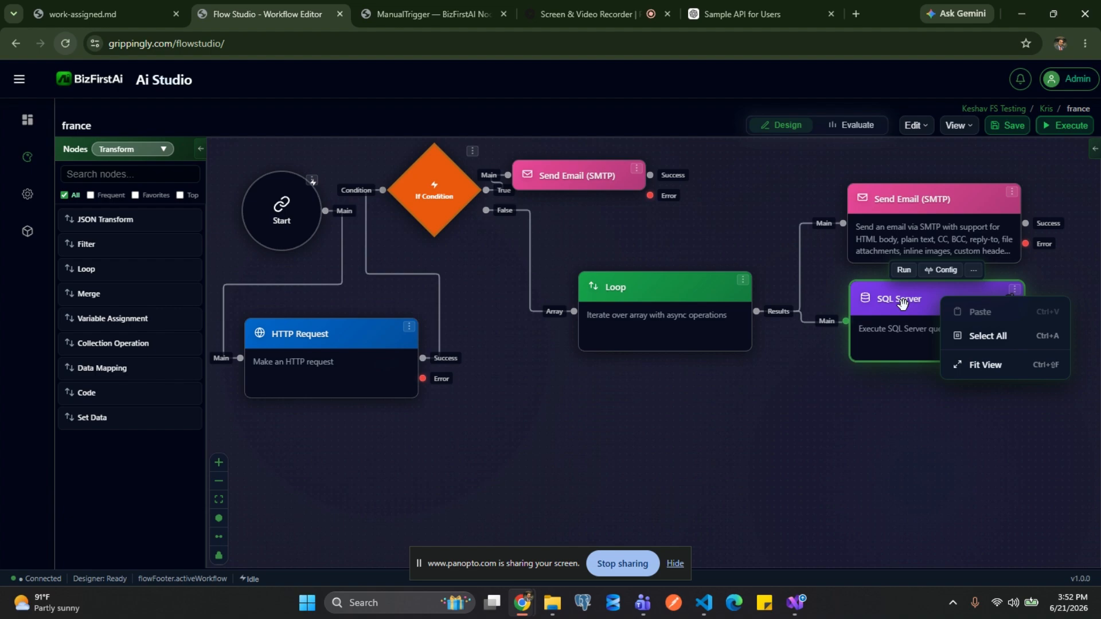
left_click(584, 174)
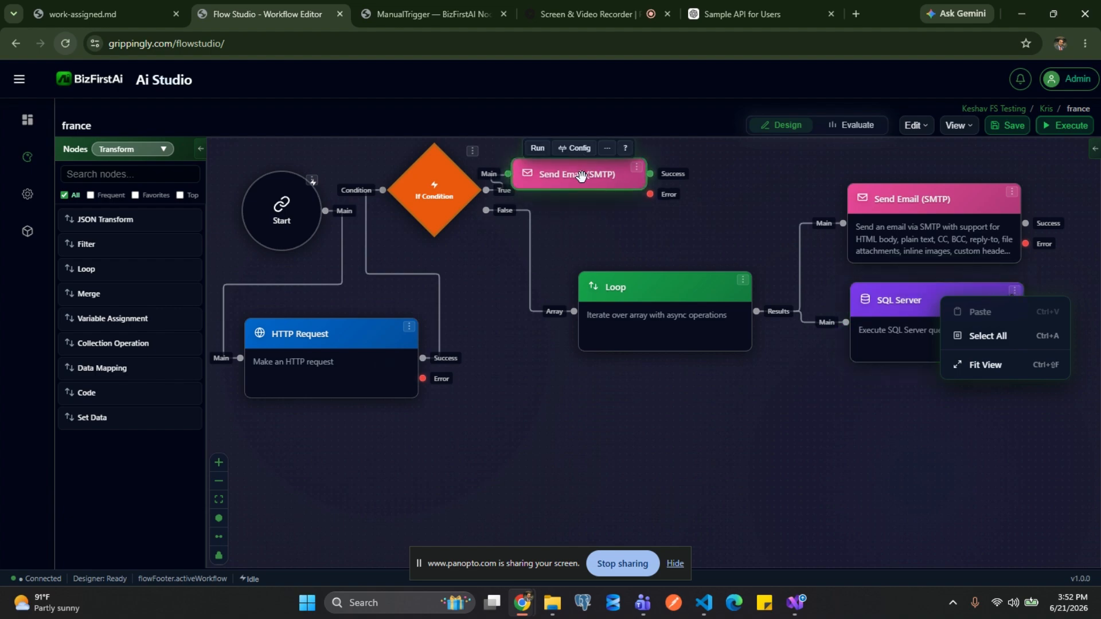
left_click(648, 286)
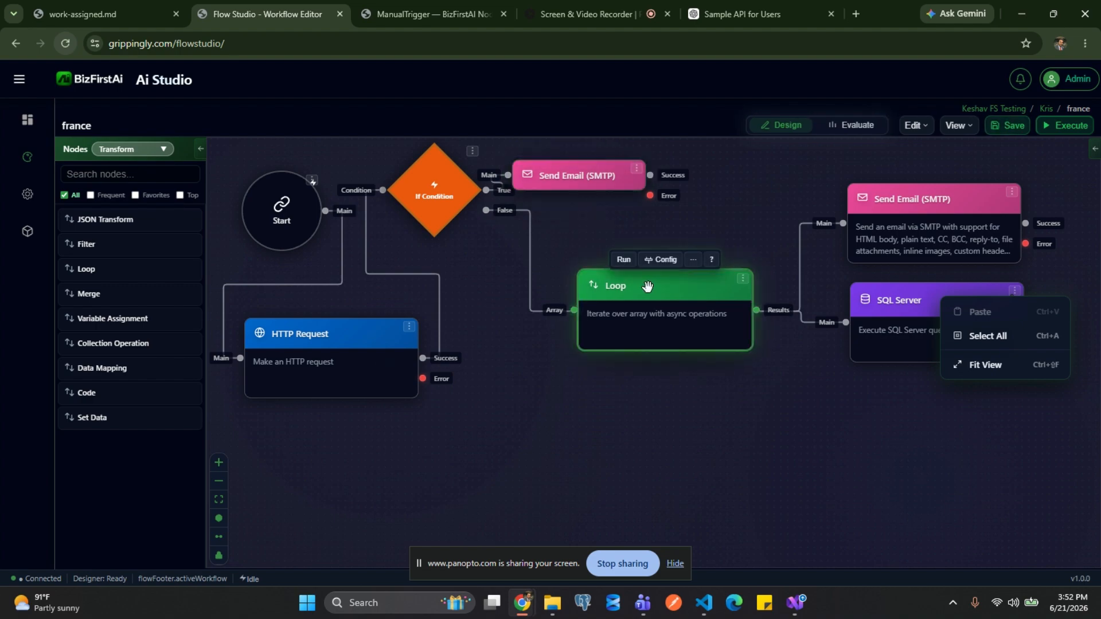
Review the configuration fields of the Send Email (SMTP) node fed by Loop, close them unchanged, and select the first Send Email node
left_click(908, 203)
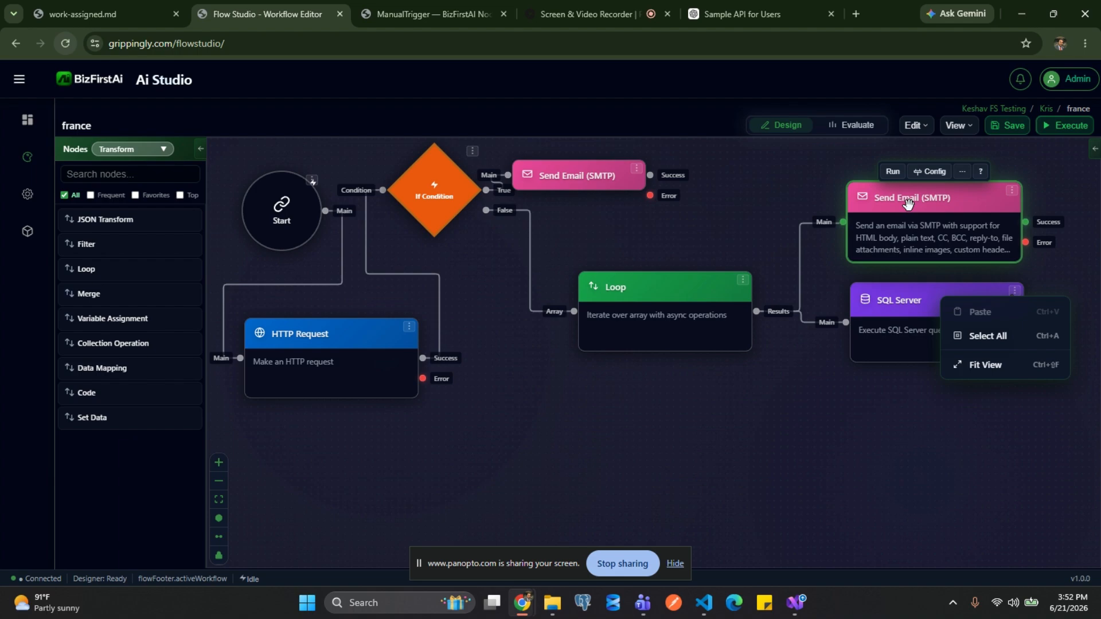
left_click(927, 170)
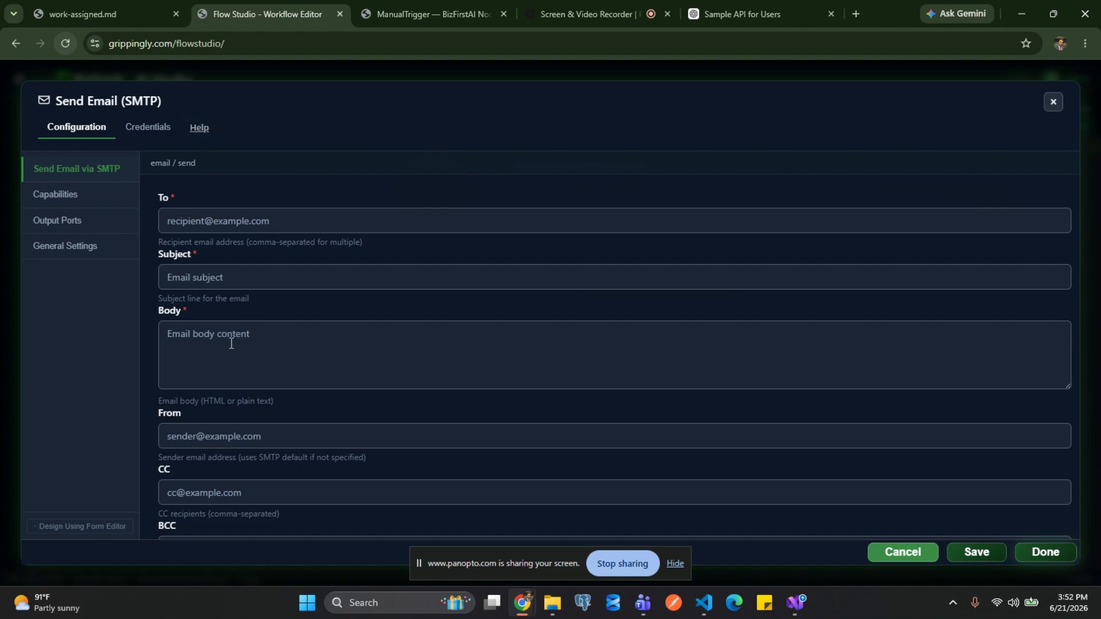
scroll(264, 359, "down", 2)
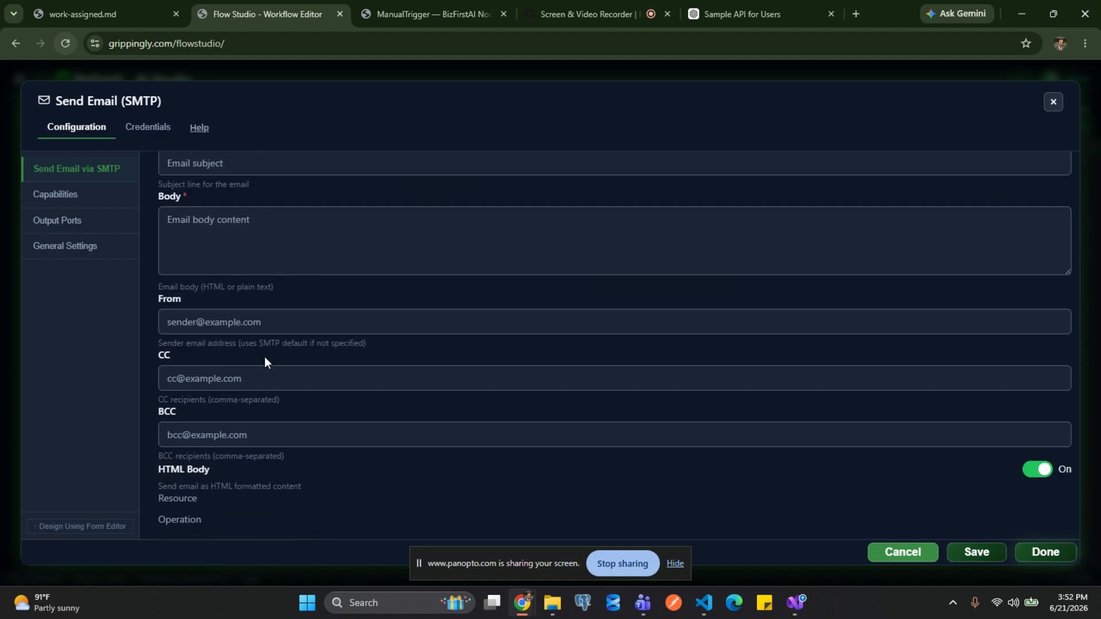
scroll(264, 357, "up", 2)
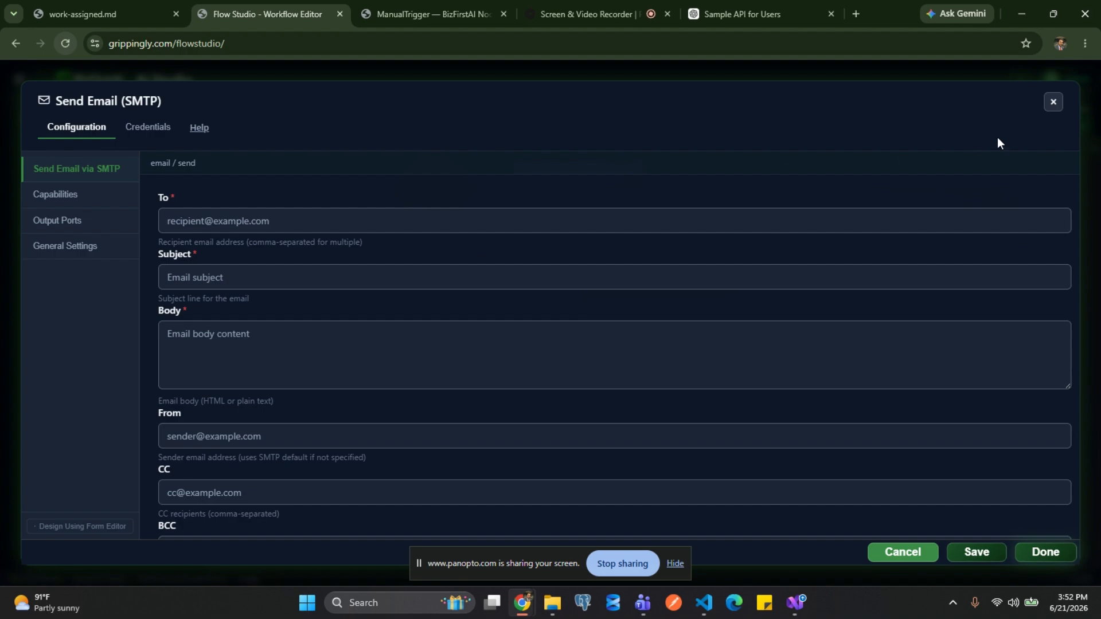
left_click(1053, 101)
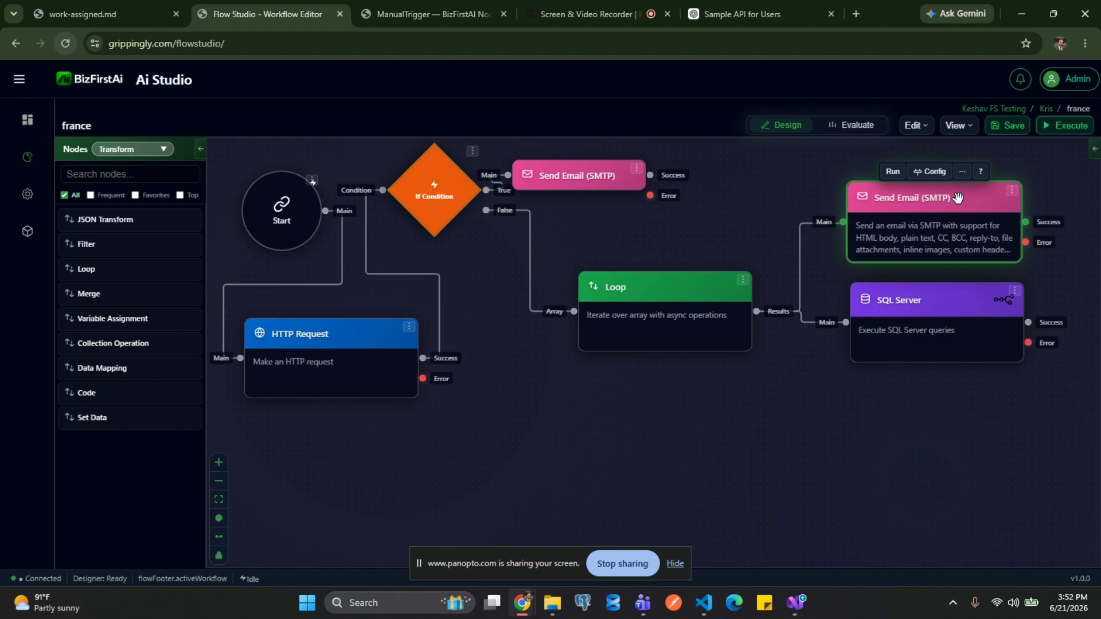
left_click(602, 176)
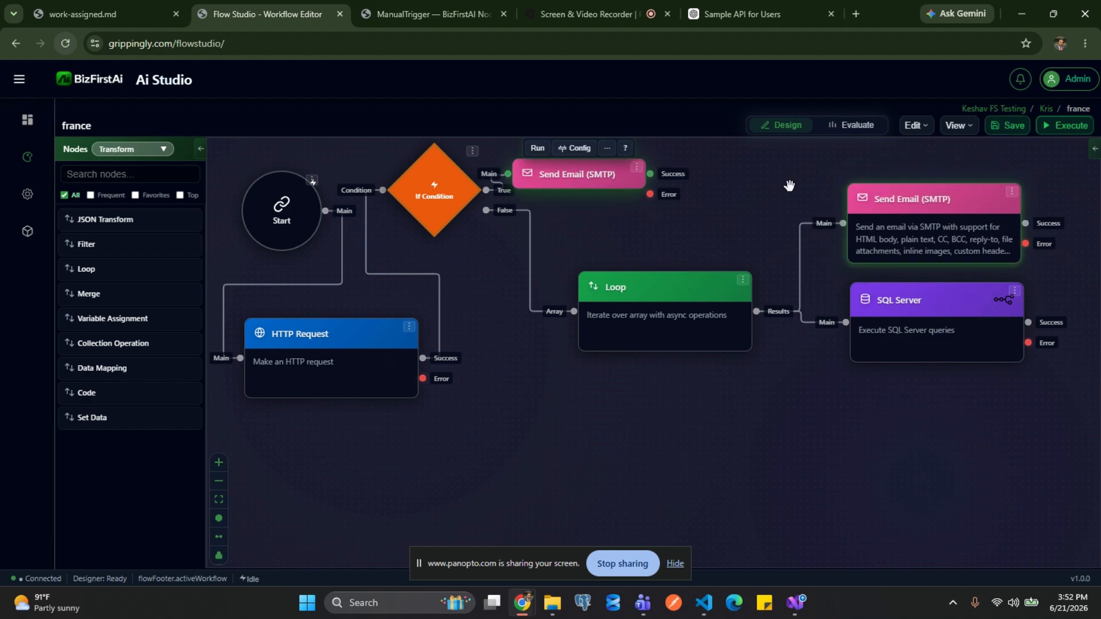
left_click(958, 193)
left_click(591, 172)
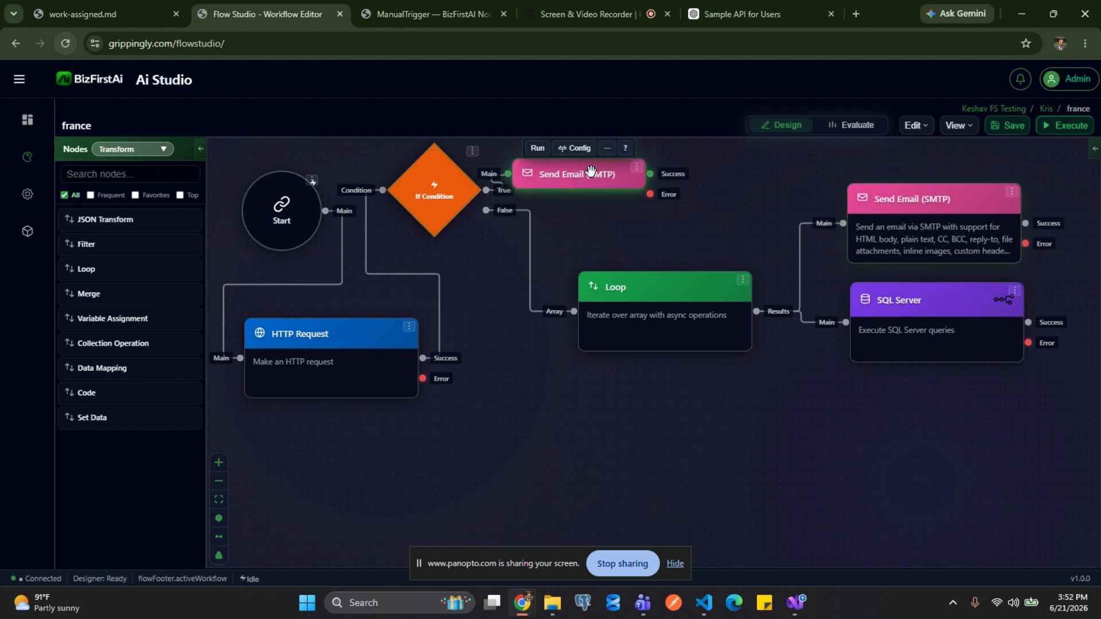
left_click(935, 301)
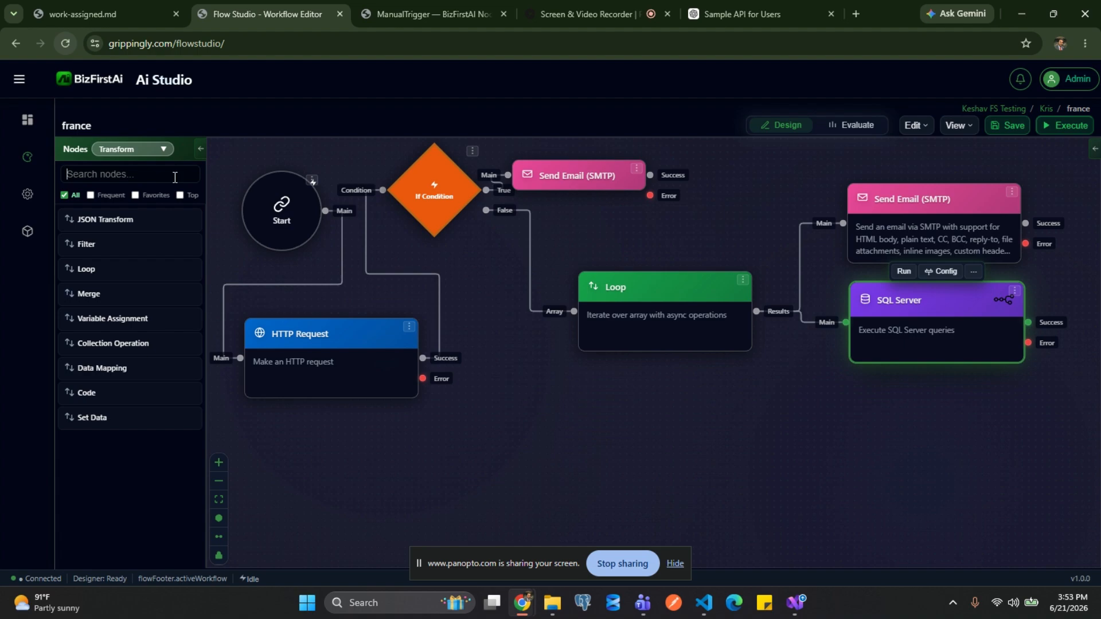
Search the Transform category of the node library for "ai" and "agen", and clear the search
type("ai")
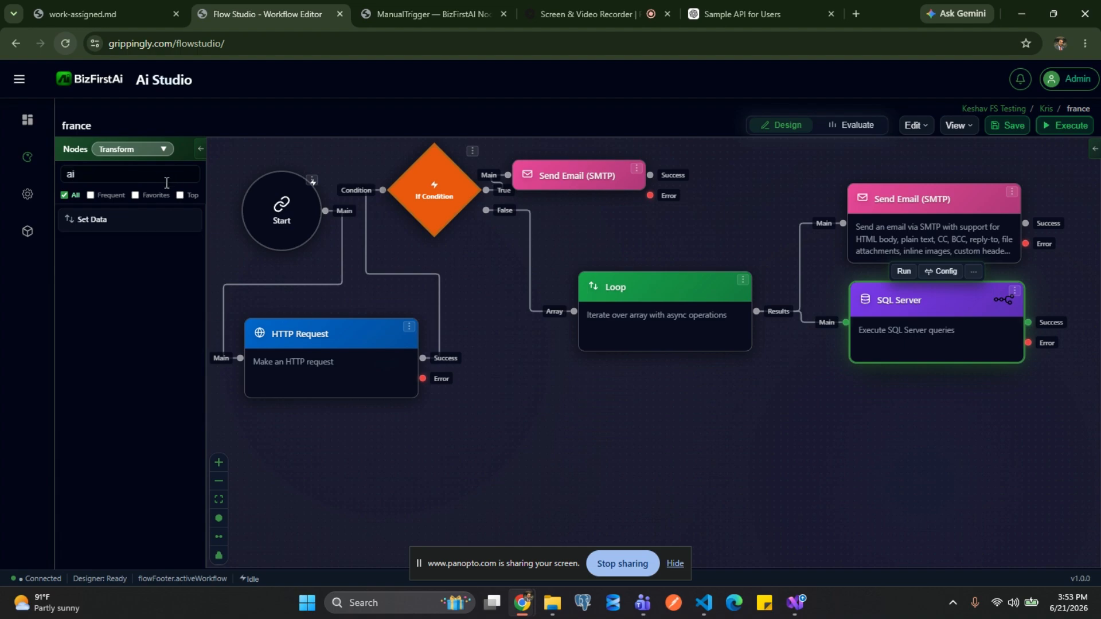
key("BackSpace")
type("gen")
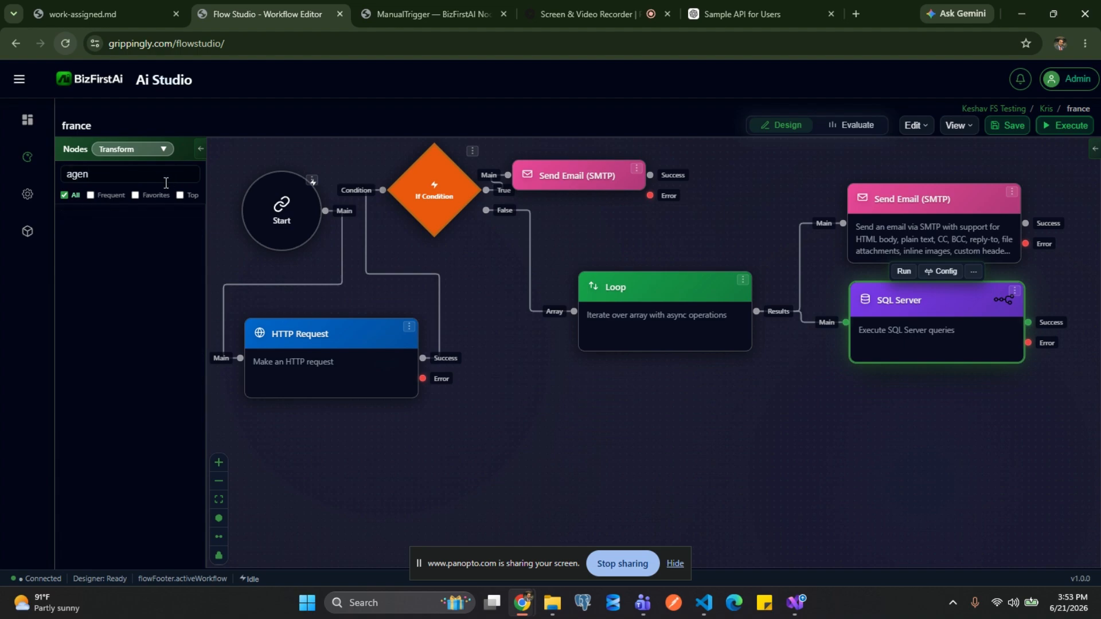
key("BackSpace")
key("BackSpace")
key("BackSpace")
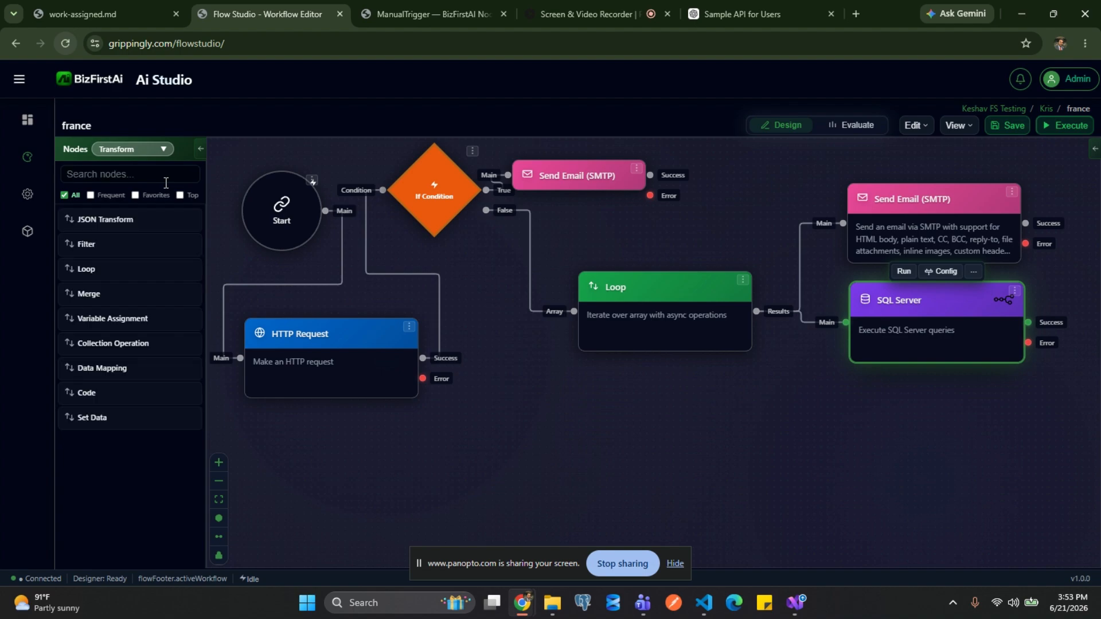
Search all node categories for "agen" and place an AI Agent node on the canvas directly below the Loop node
left_click(103, 149)
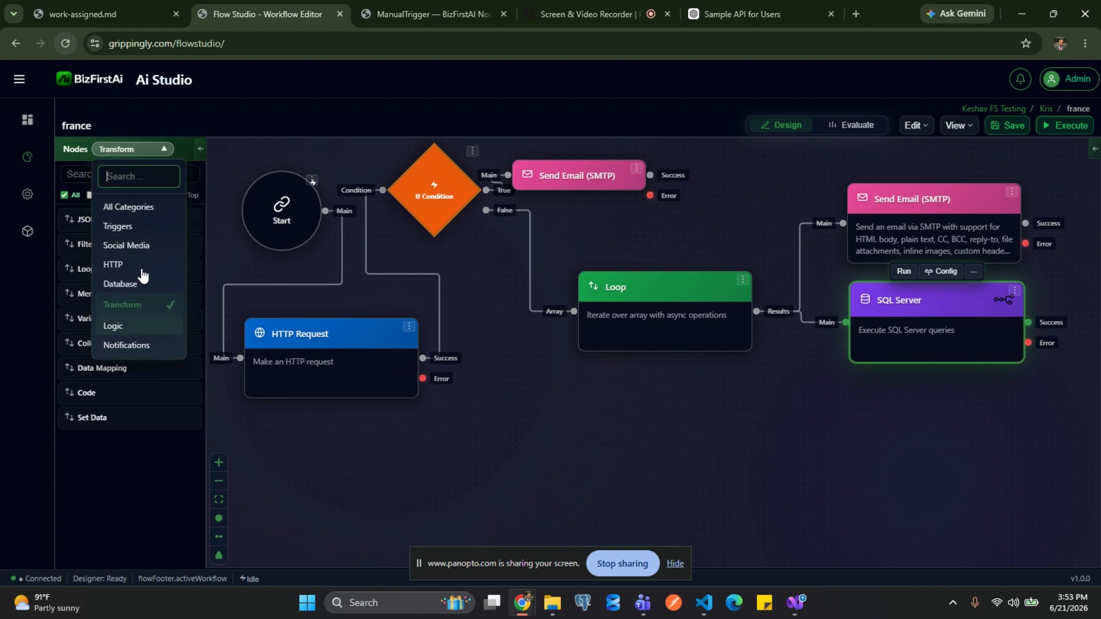
left_click(138, 207)
left_click(107, 171)
type("agen")
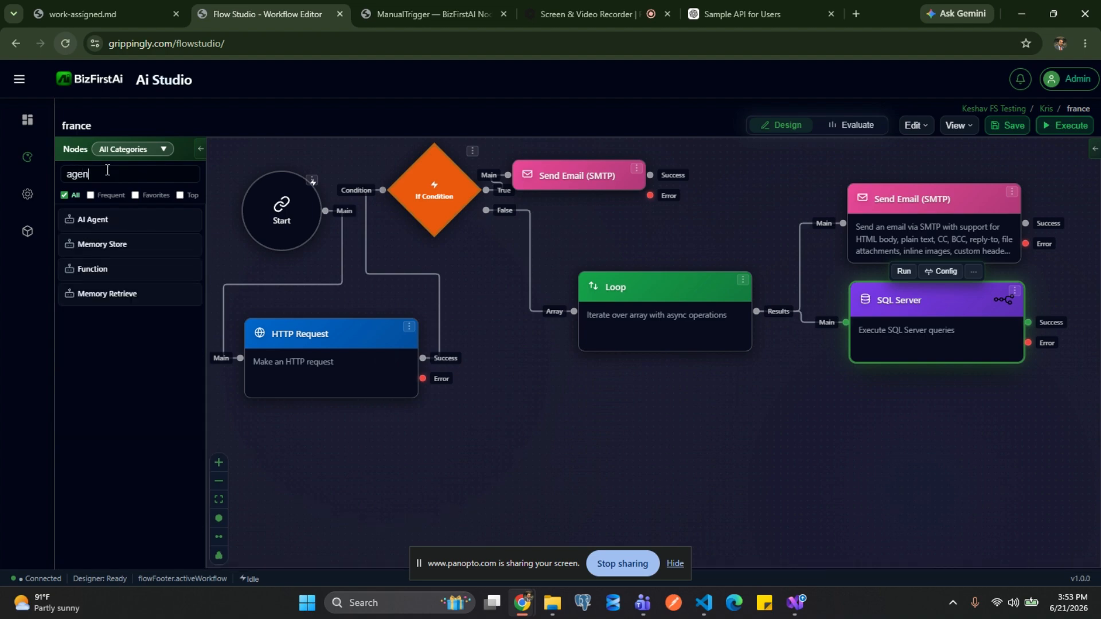
left_click_drag(92, 220, 662, 470)
left_click_drag(744, 485, 744, 410)
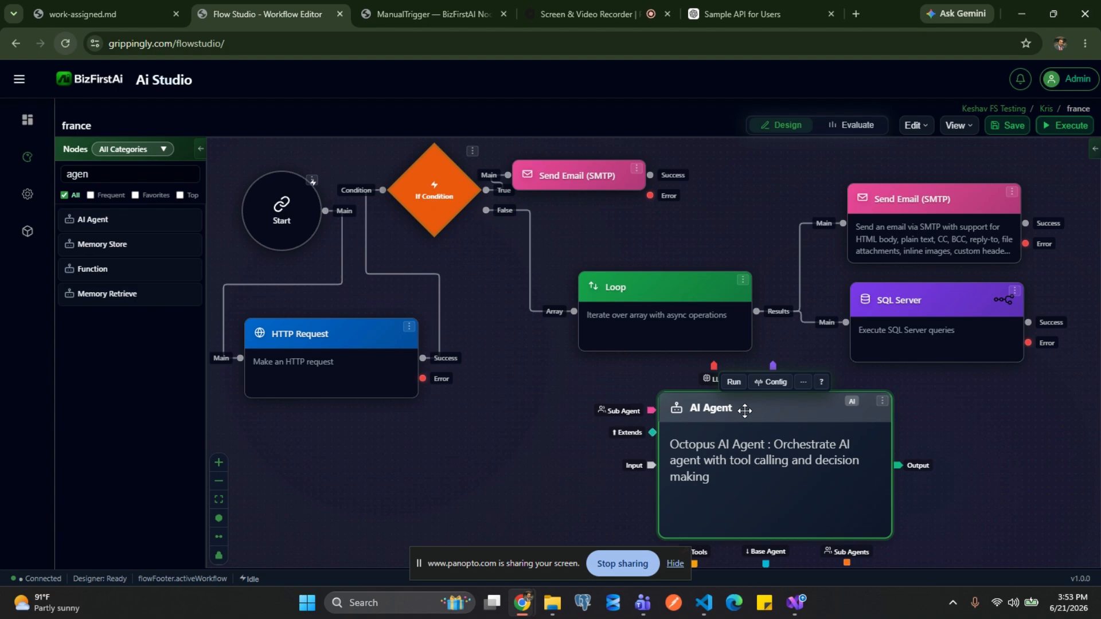
left_click(672, 563)
left_click_drag(791, 410, 744, 407)
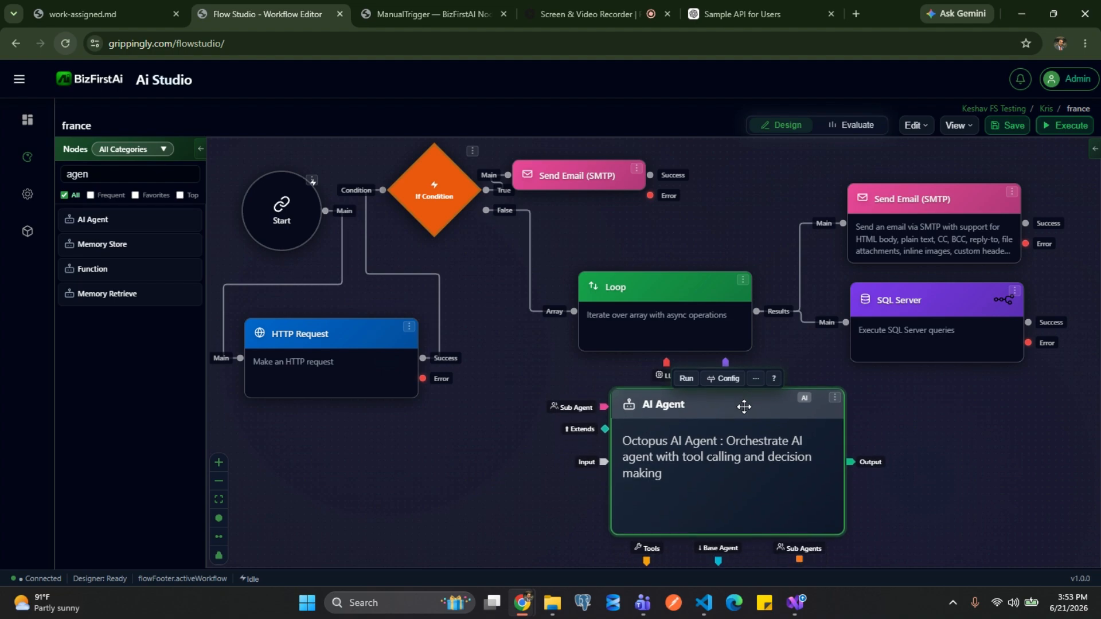
Try to open the AI Agent node's configuration and save the workflow, dismissing the notices
left_click(727, 379)
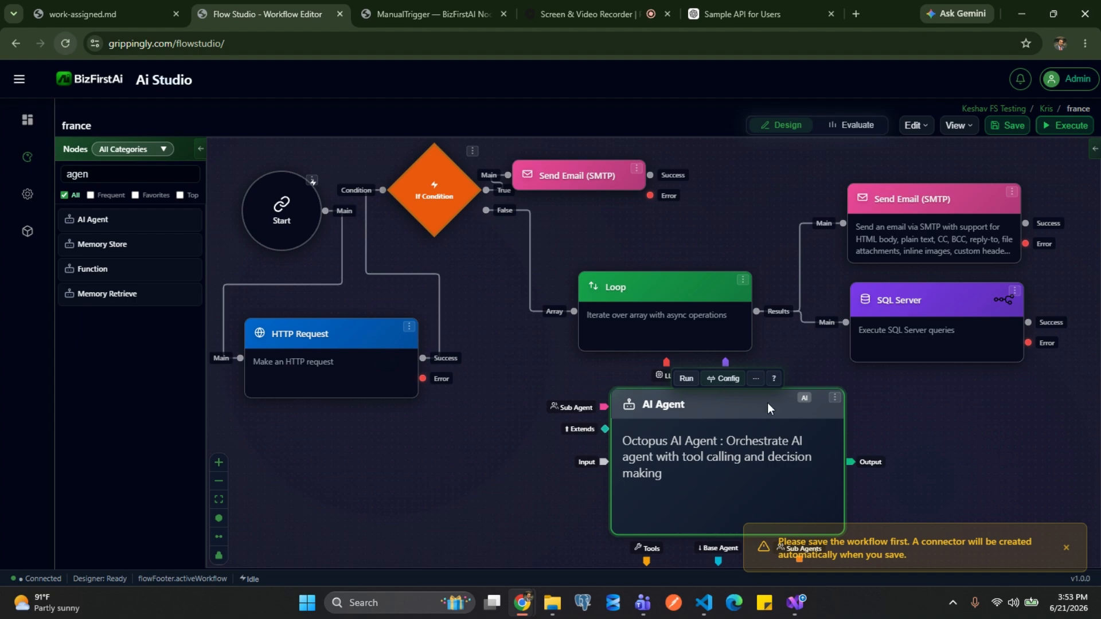
left_click(1067, 549)
left_click(1013, 128)
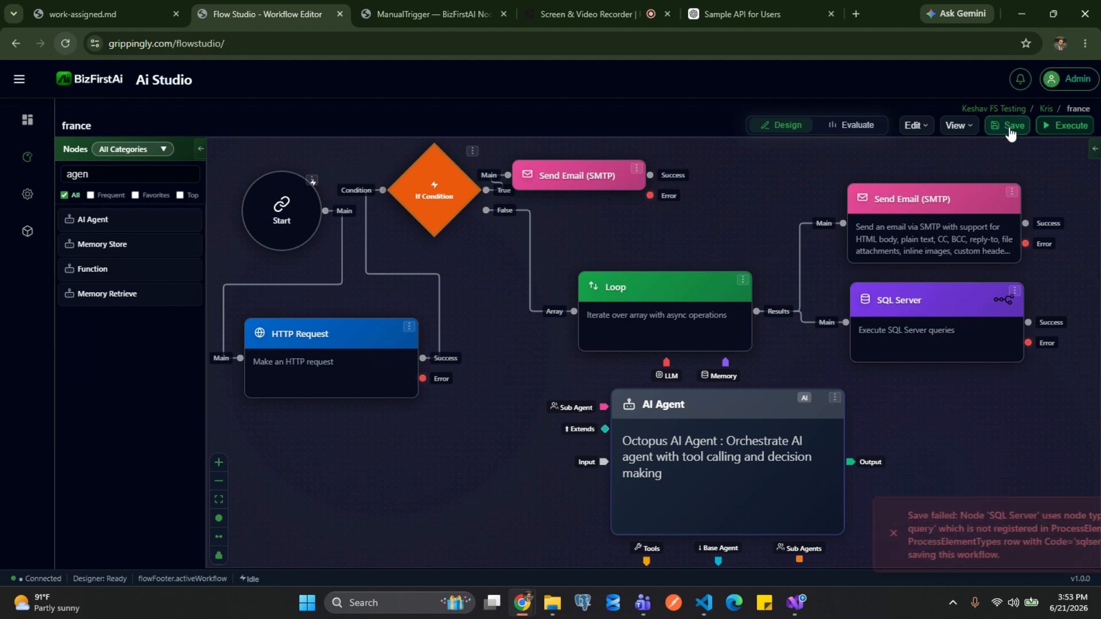
left_click(1066, 534)
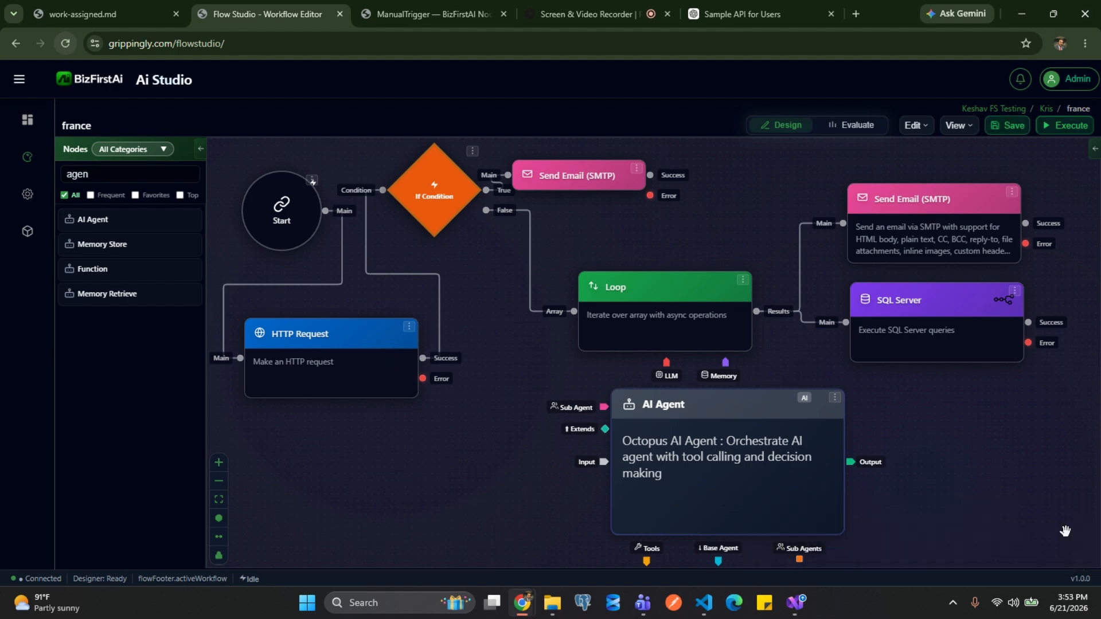
Delete the SQL Server node fed by Loop and save the workflow
left_click(1015, 291)
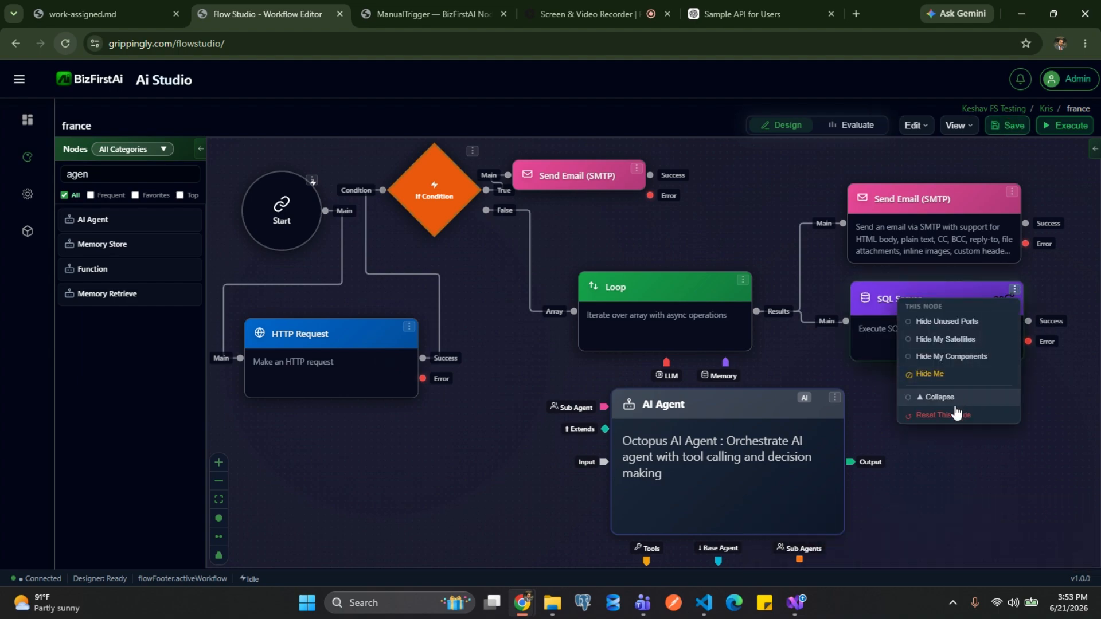
left_click(974, 276)
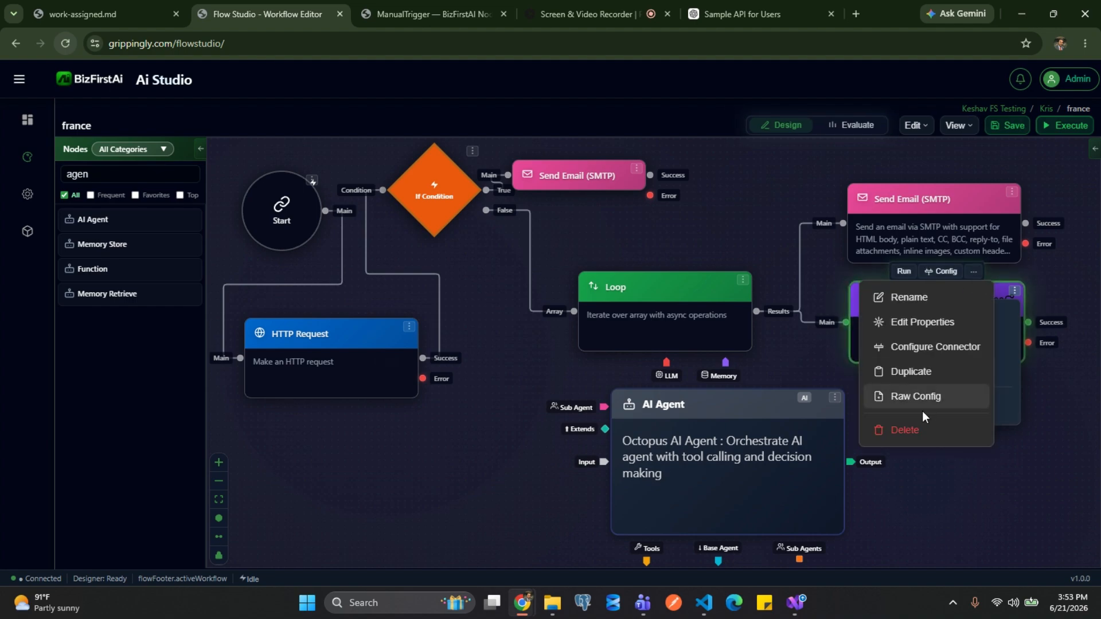
left_click(916, 431)
left_click(668, 377)
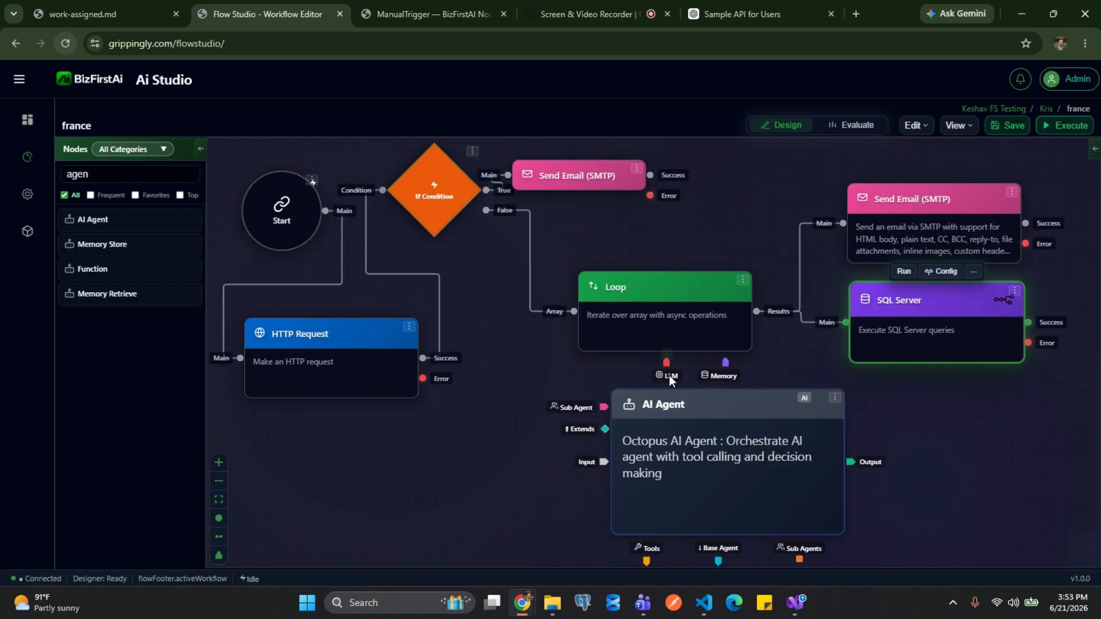
left_click(1009, 124)
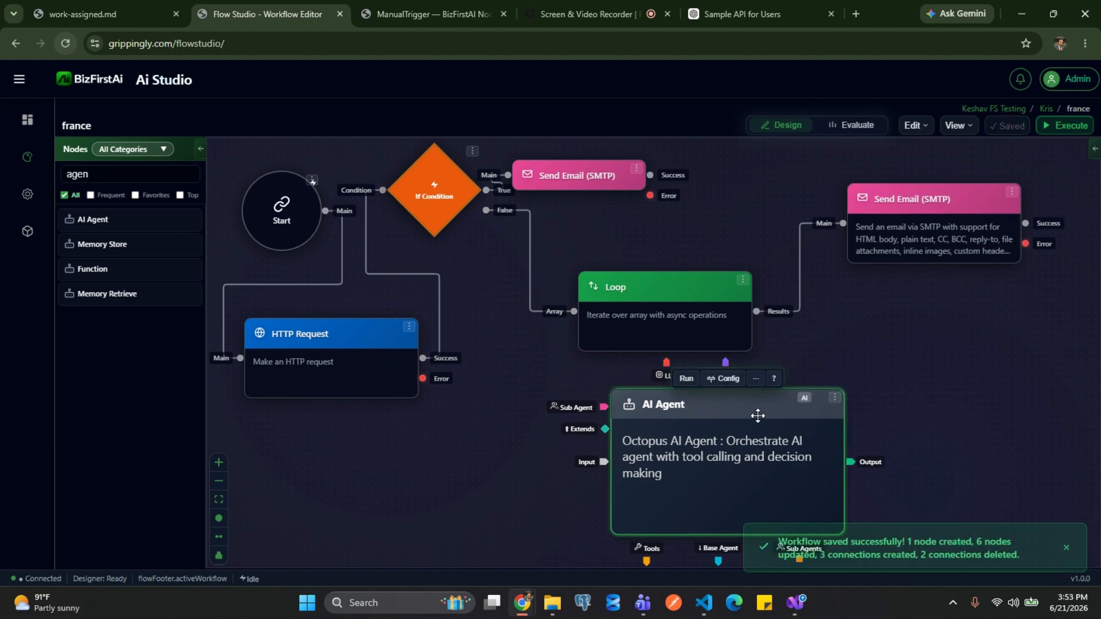
Open the new-agent form from the AI Agent node's configuration and examine its Instructions, Data Samples, Templates and Agent Details sections
left_click(726, 379)
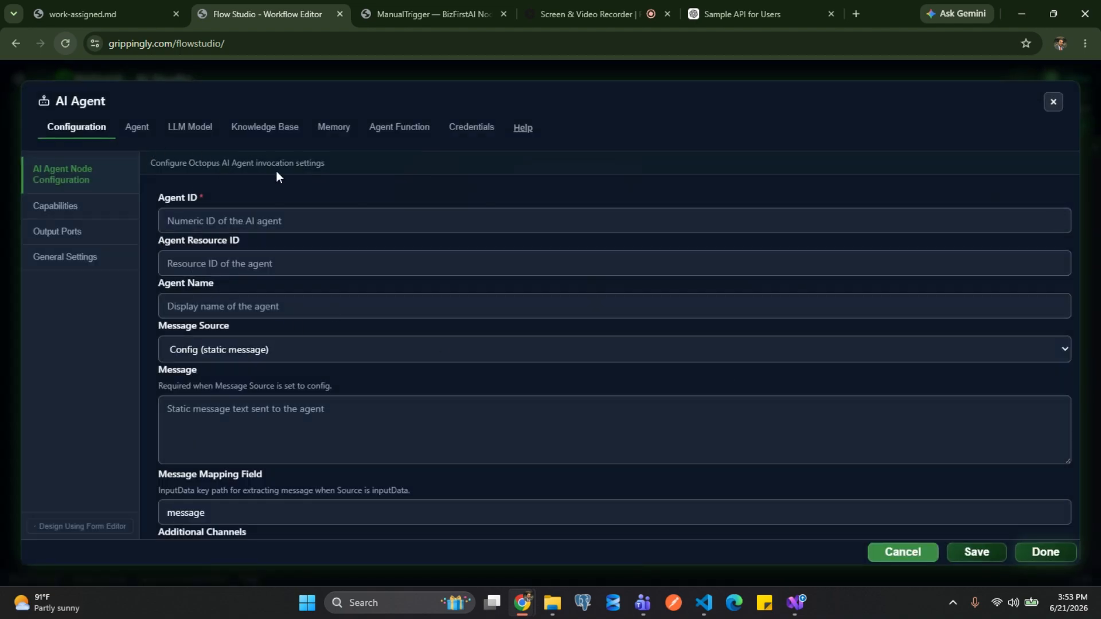
left_click(151, 130)
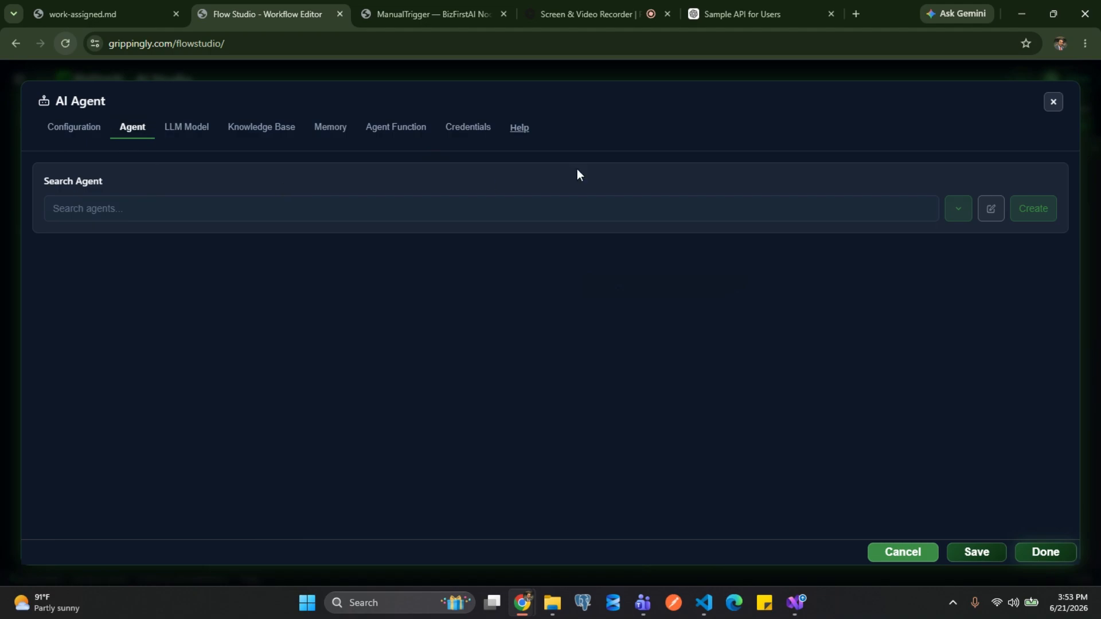
left_click(1031, 213)
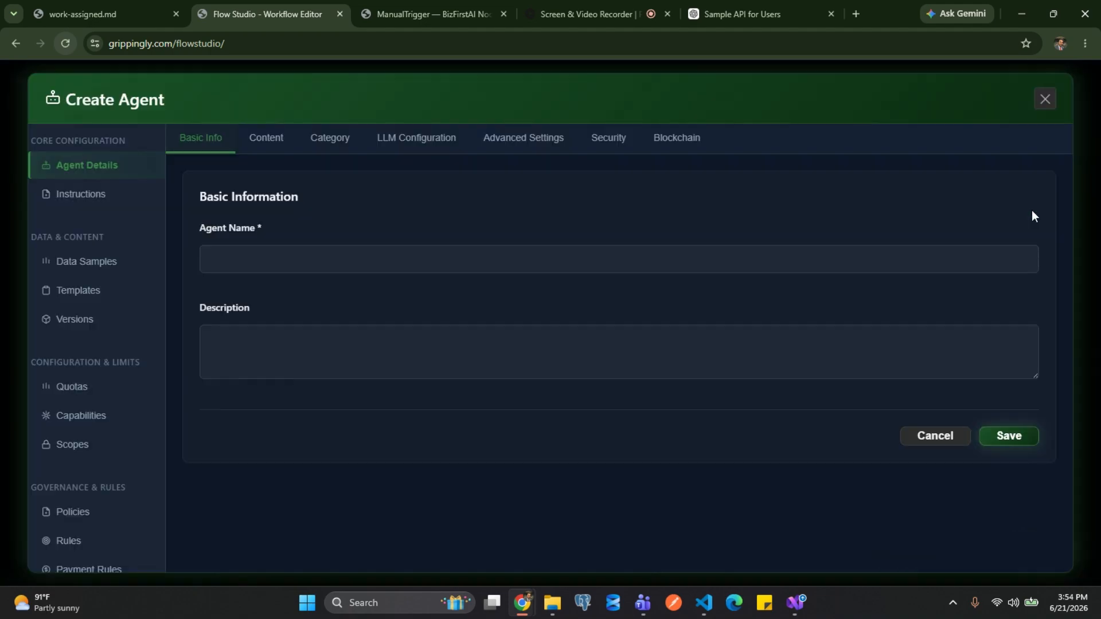
left_click(101, 194)
left_click(79, 265)
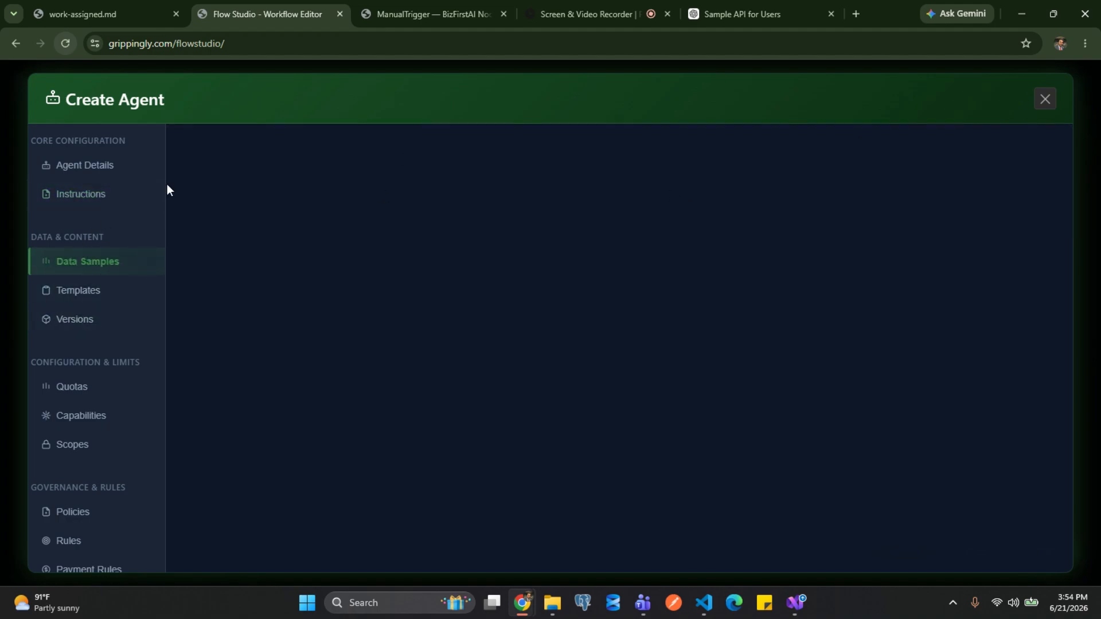
left_click(107, 171)
left_click(86, 291)
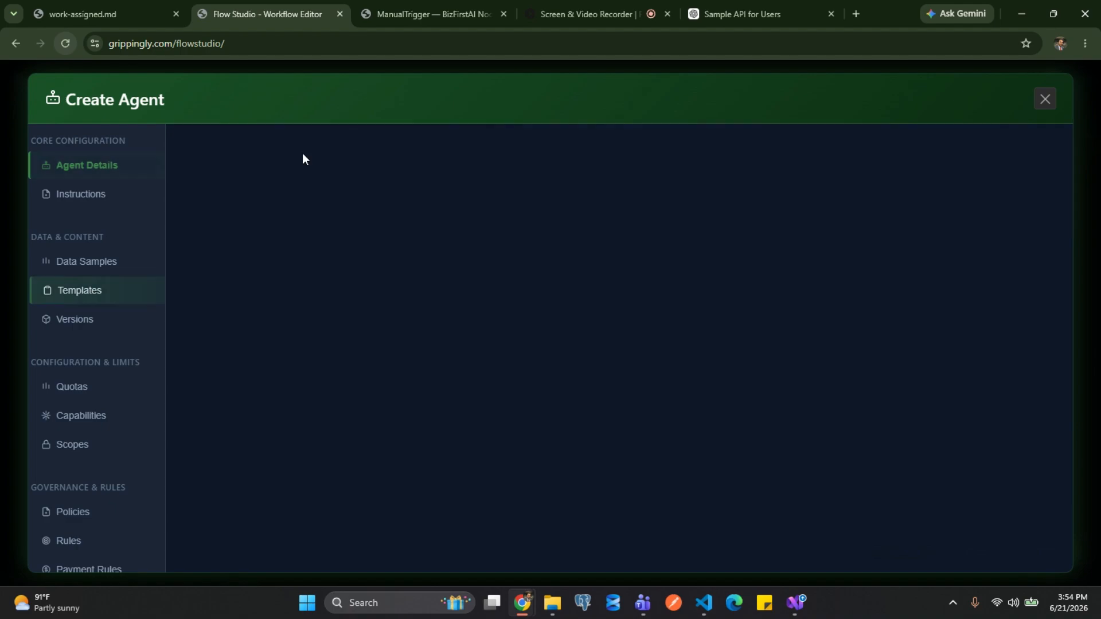
left_click(102, 172)
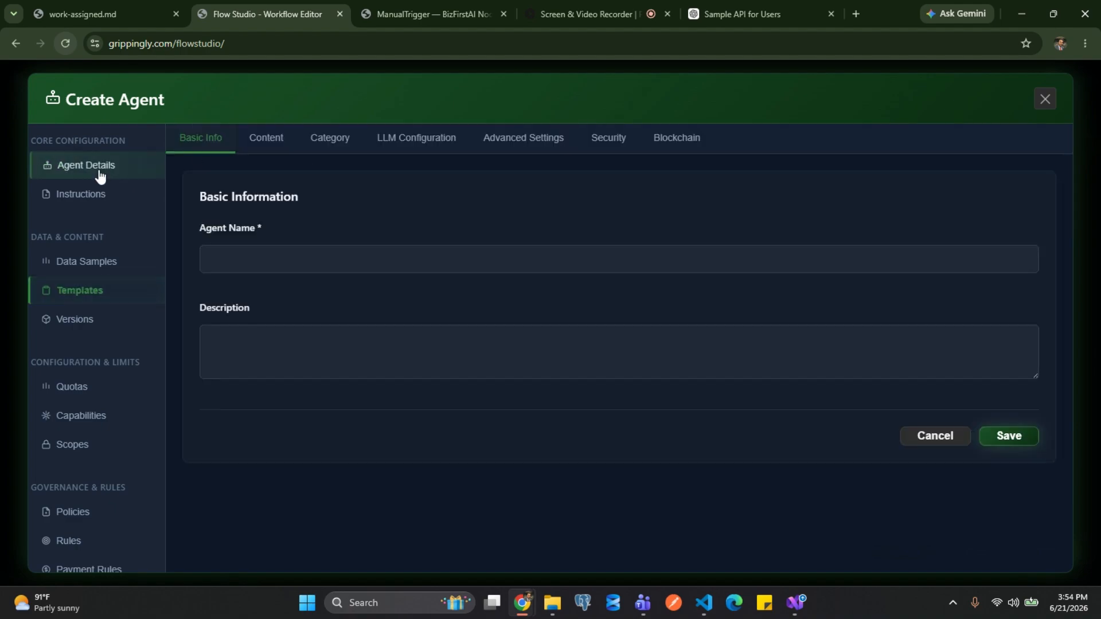
Review the agent's Content, Category, LLM Configuration, Advanced Settings, Security and Blockchain settings, and return to Basic Info
left_click(266, 146)
left_click(332, 139)
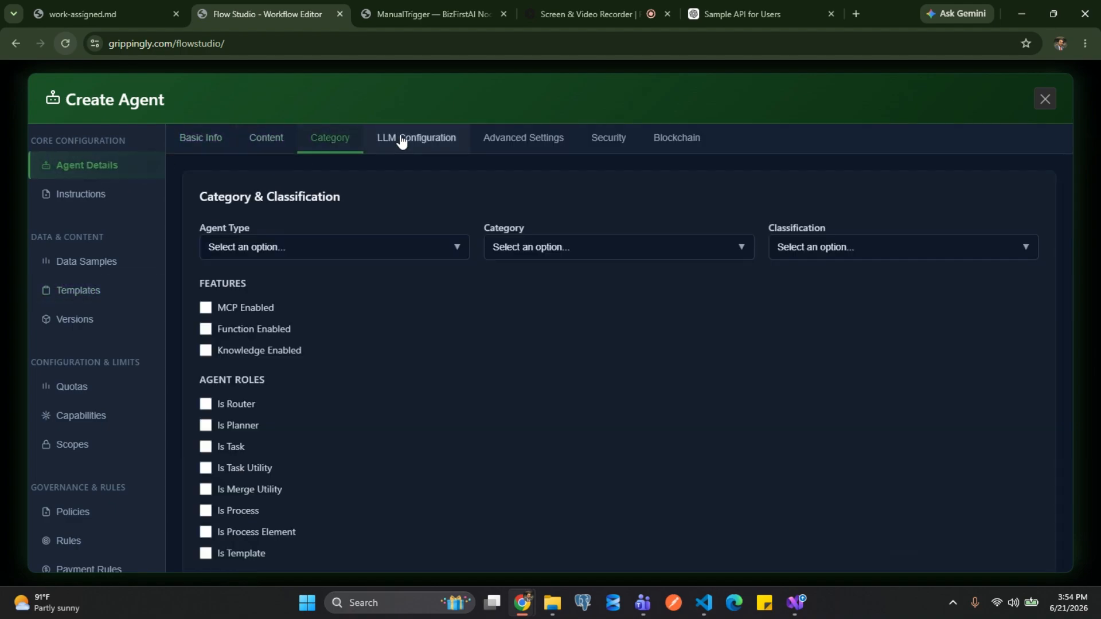
left_click(401, 141)
left_click(493, 138)
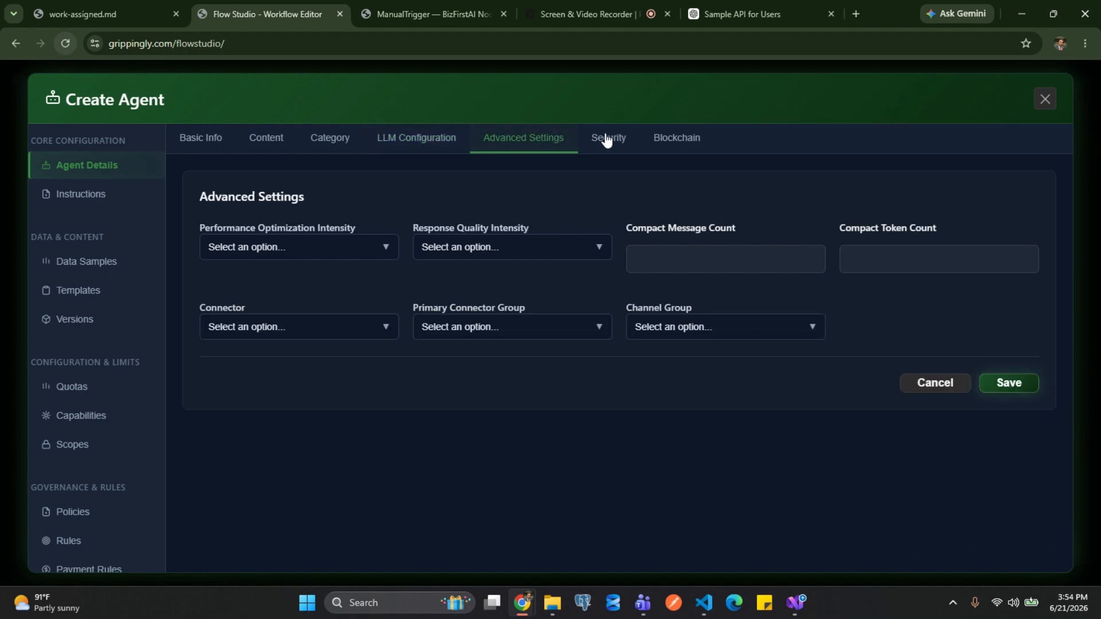
left_click(609, 139)
left_click(664, 139)
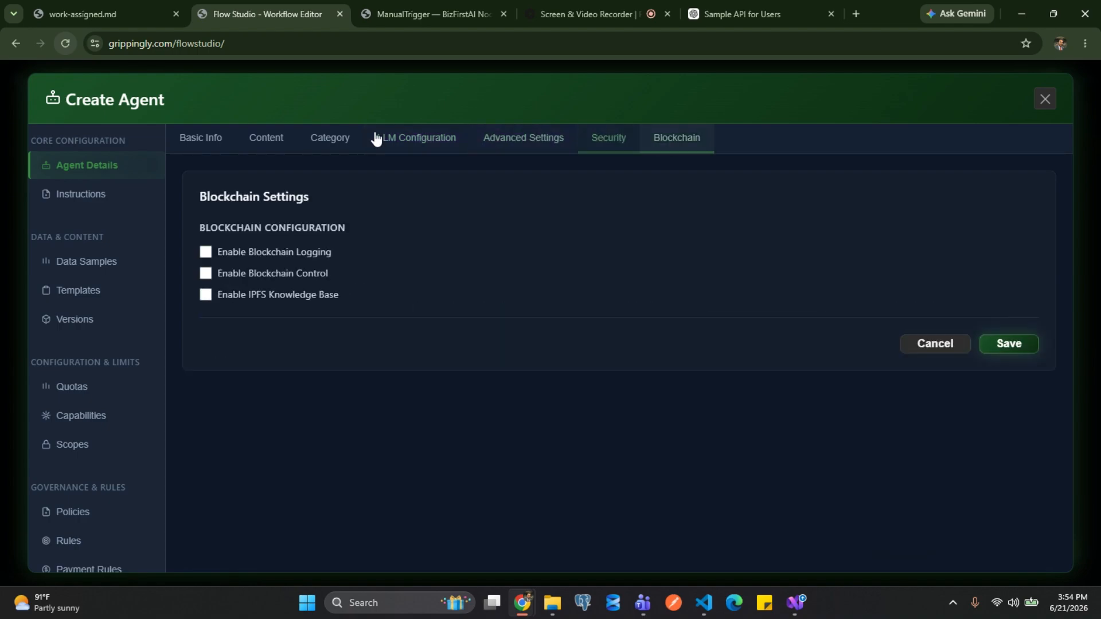
left_click(327, 139)
left_click(201, 140)
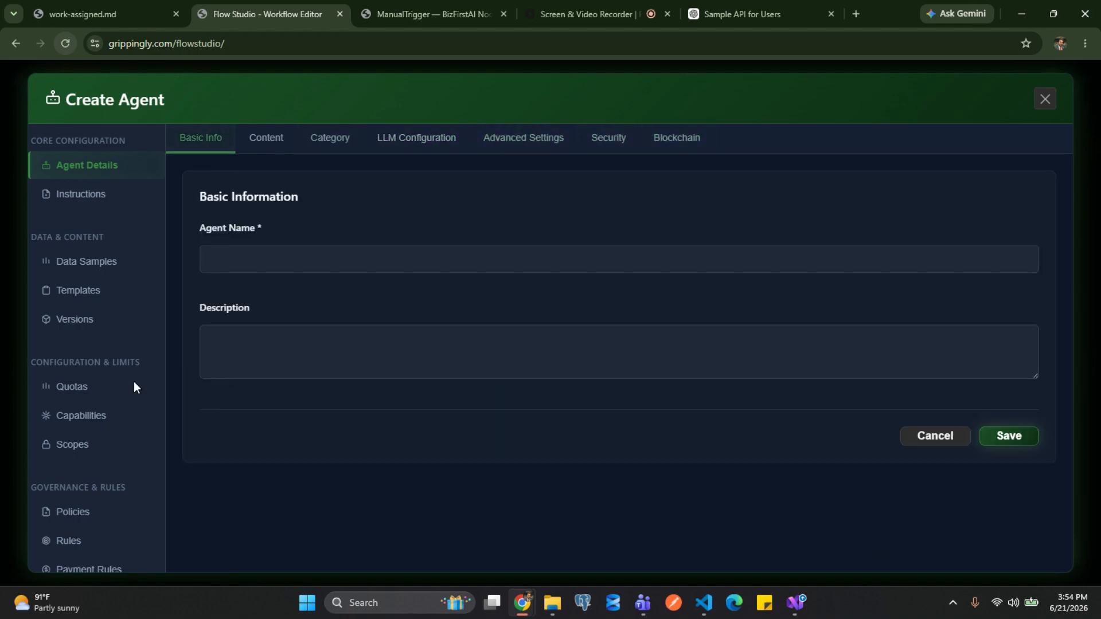
Look through the agent form's limits, governance and assignment sections, and close the form and the AI Agent configuration unchanged
left_click(92, 420)
scroll(98, 493, "down", 4)
left_click(102, 523)
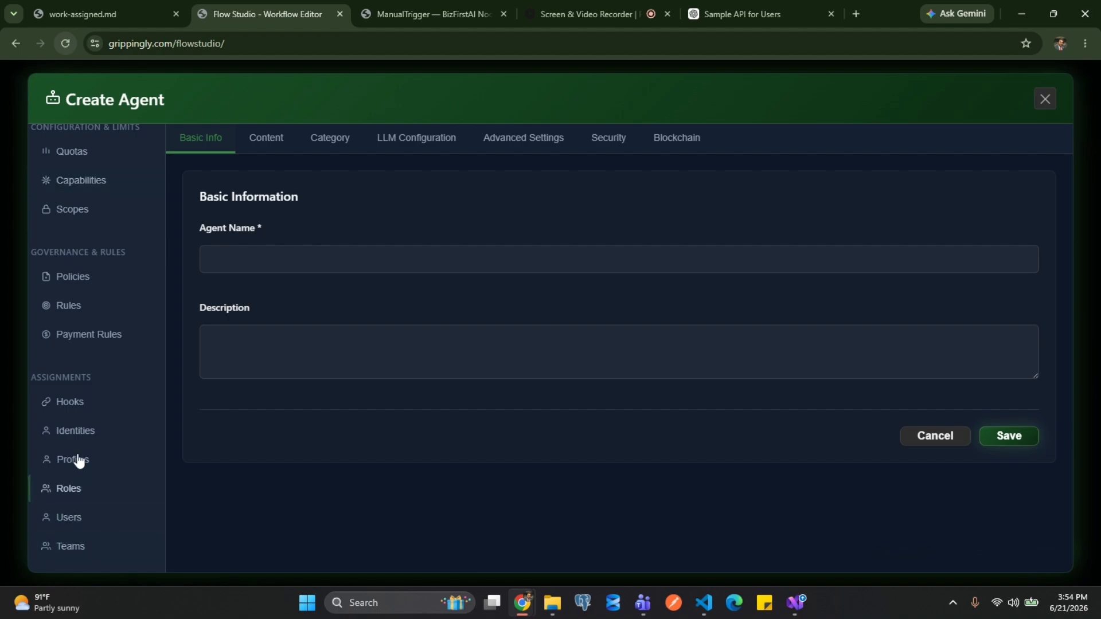
left_click(74, 280)
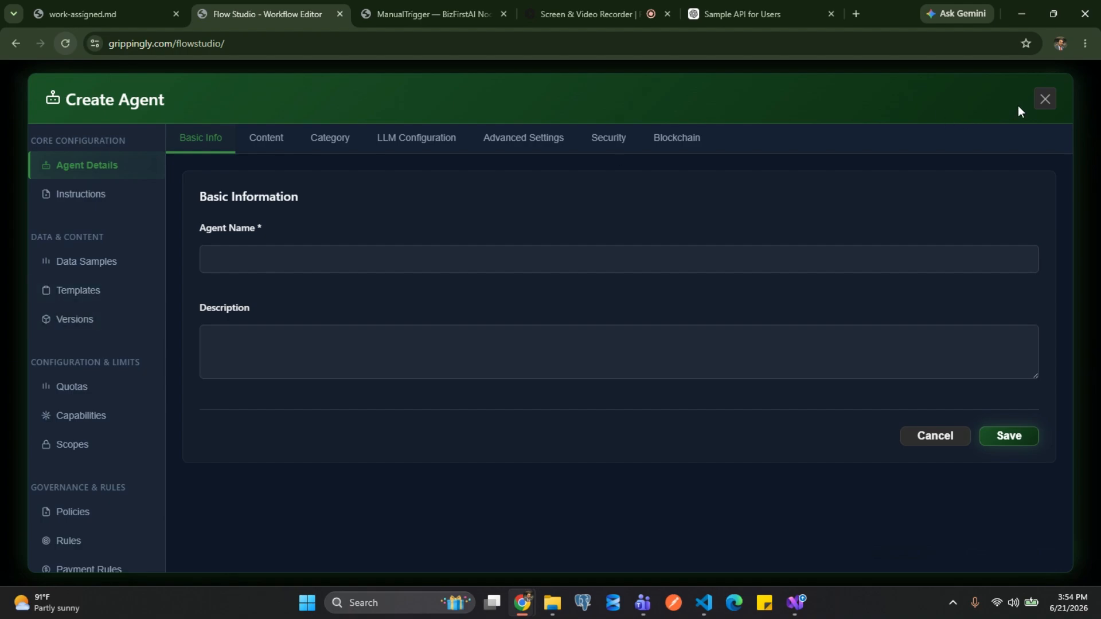
left_click(1044, 99)
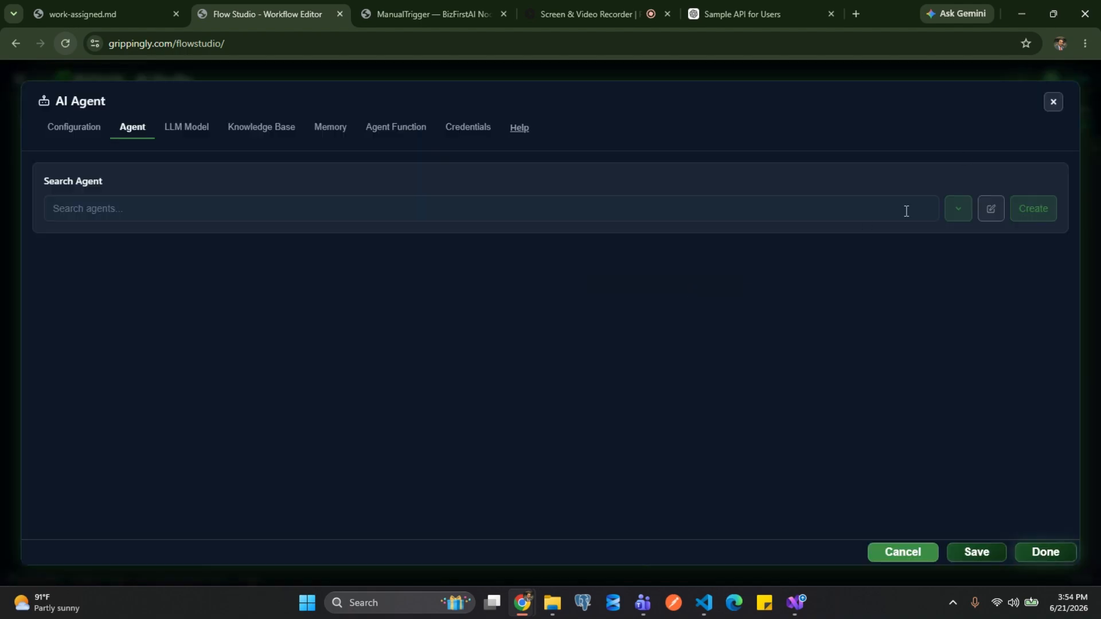
left_click(1053, 103)
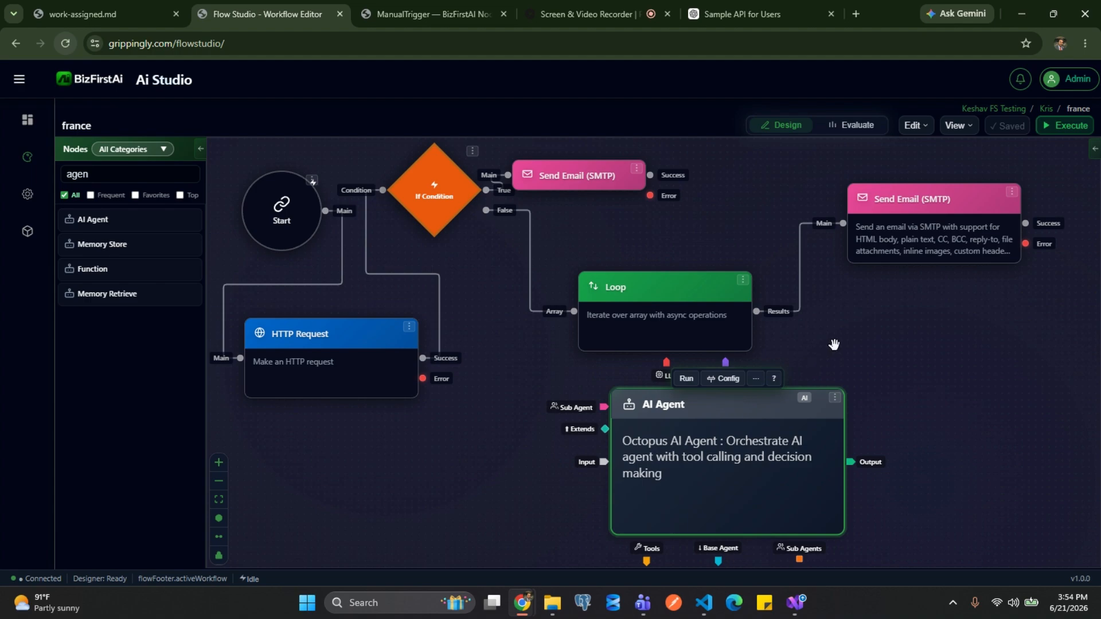
Hide the satellites on the canvas nodes and reposition the AI Agent node in the open area below the Loop node
scroll(834, 304, "down", 3)
scroll(922, 216, "down", 1)
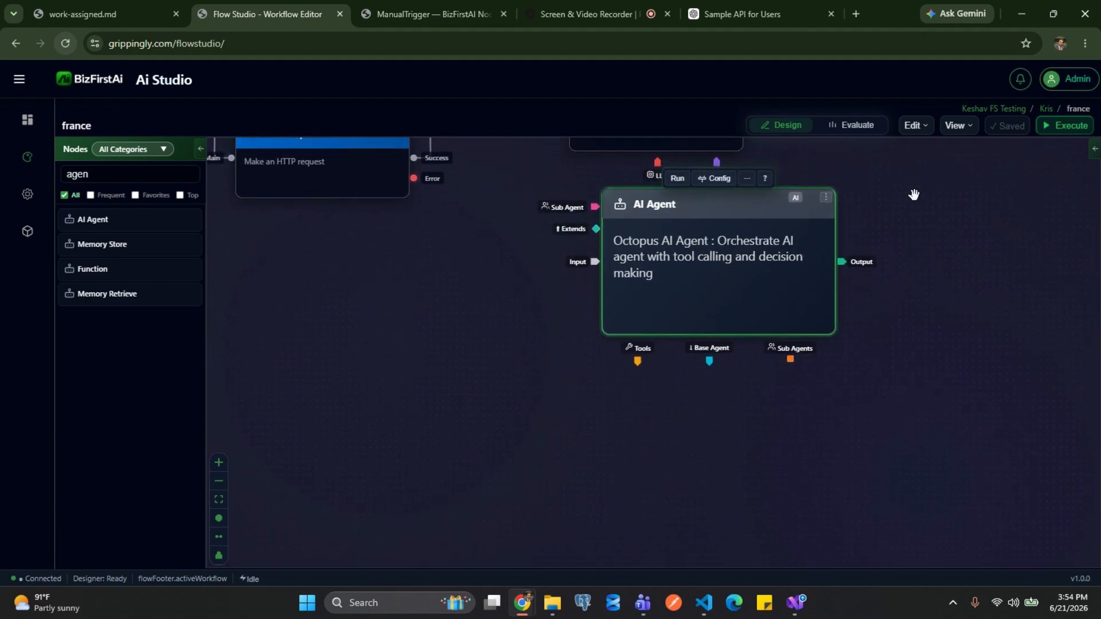
left_click_drag(717, 209, 679, 317)
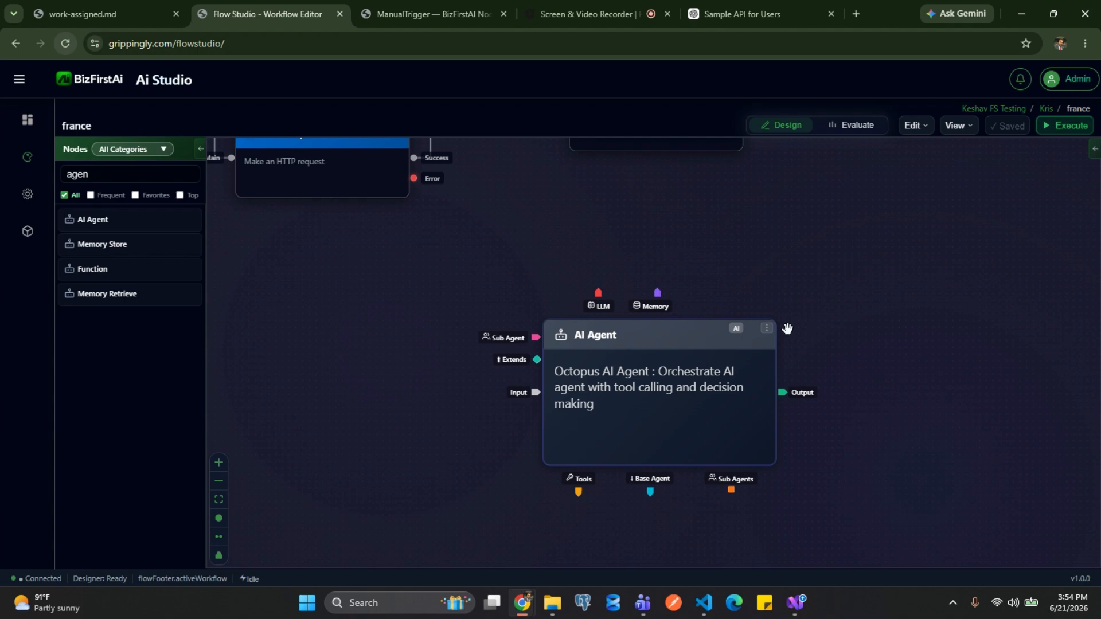
left_click(962, 134)
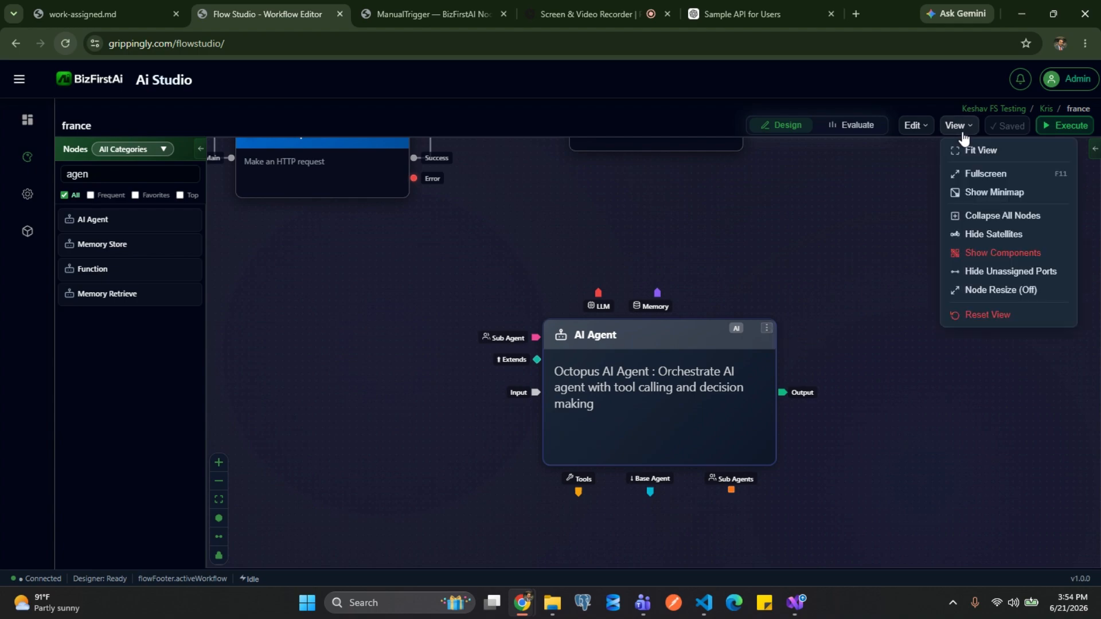
left_click(1000, 234)
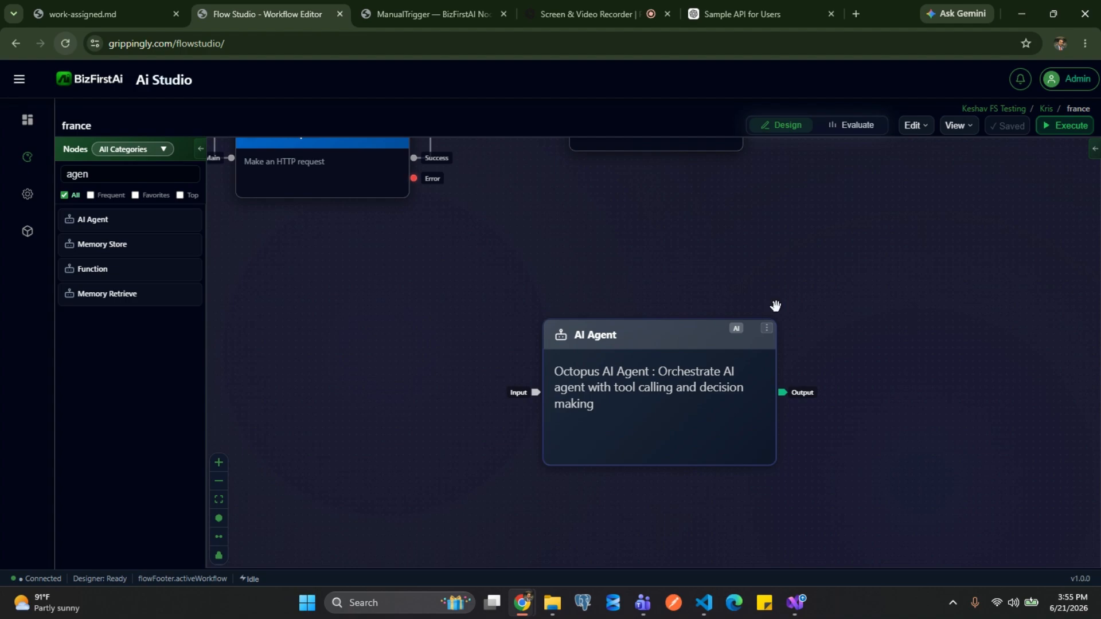
left_click_drag(661, 335, 622, 235)
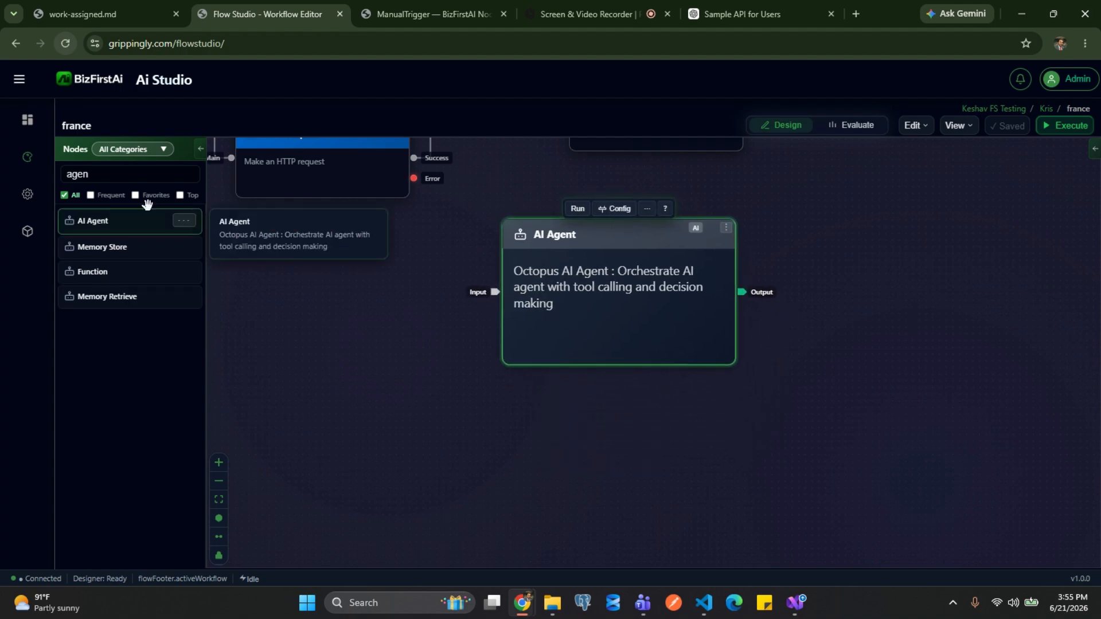
Add three more AI Agent nodes around the existing one, at its lower left, lower right and upper right, and nudge the original slightly
left_click_drag(118, 222, 455, 444)
left_click_drag(522, 463, 370, 404)
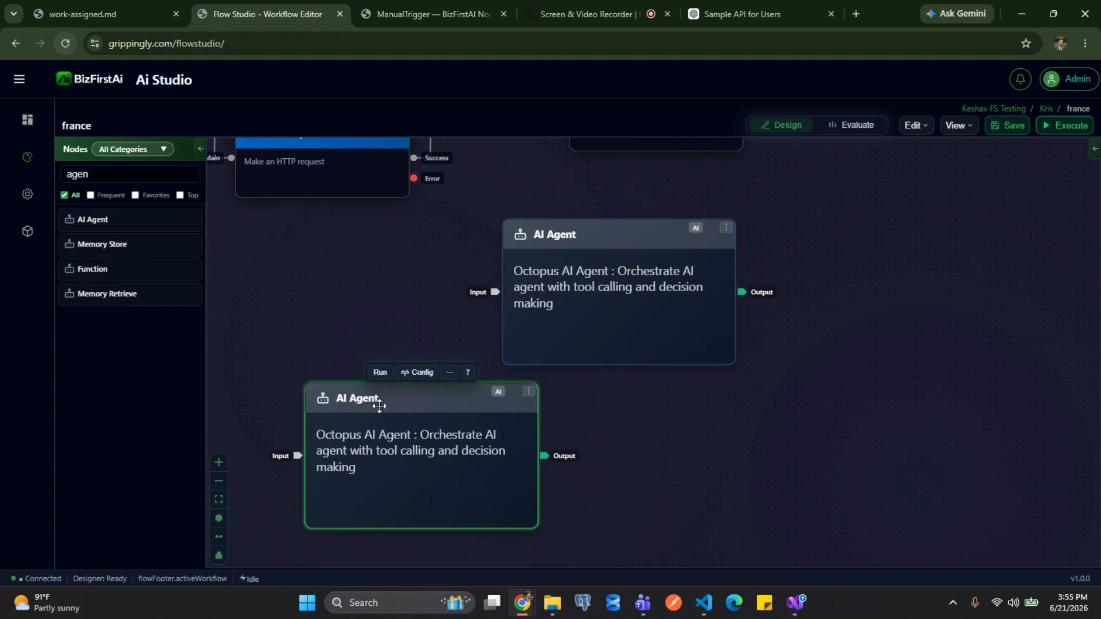
left_click_drag(75, 219, 817, 396)
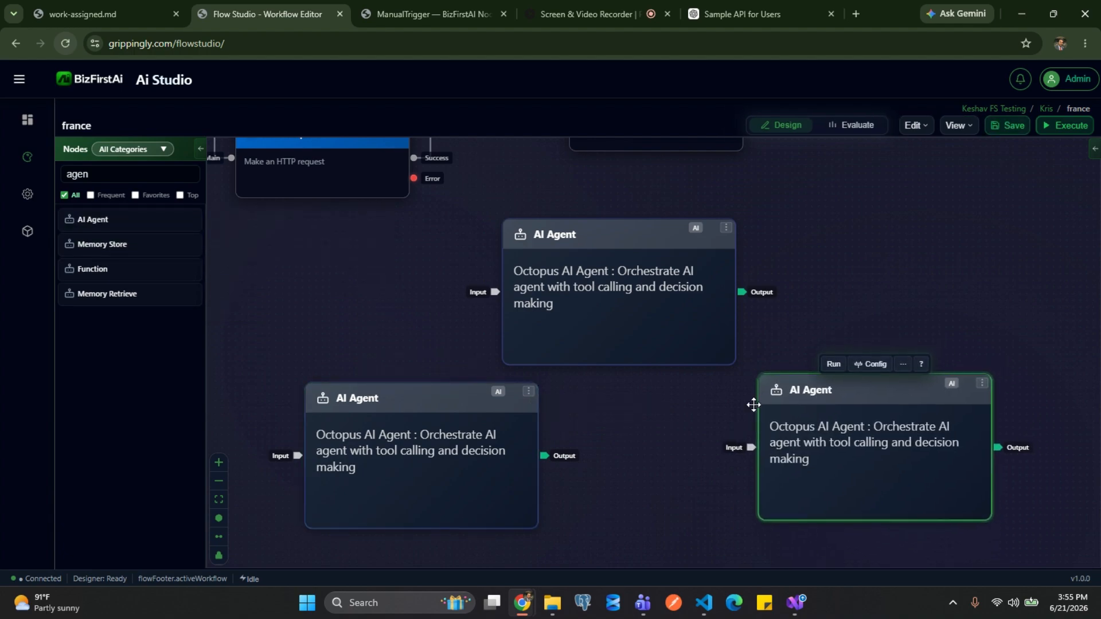
mouse_move(129, 228)
left_click_drag(129, 229, 875, 166)
left_click_drag(644, 238, 665, 262)
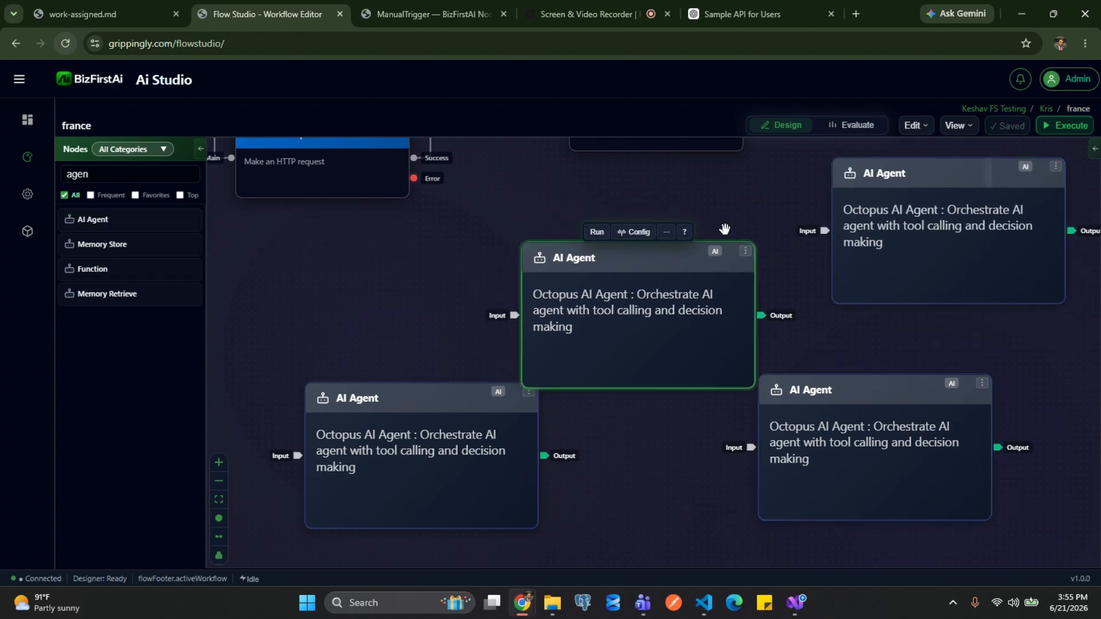
Show the satellites on the canvas nodes and move the three surrounding AI Agent nodes so their connectors are clear of the central one
left_click(954, 128)
left_click(1005, 235)
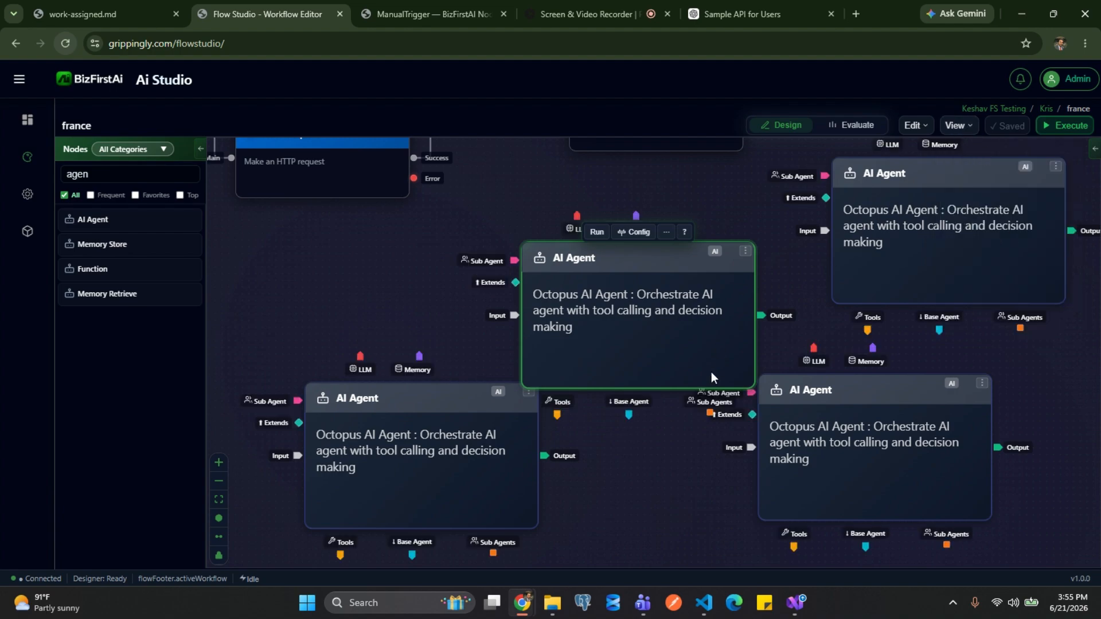
left_click_drag(843, 391, 912, 417)
left_click_drag(444, 390, 442, 423)
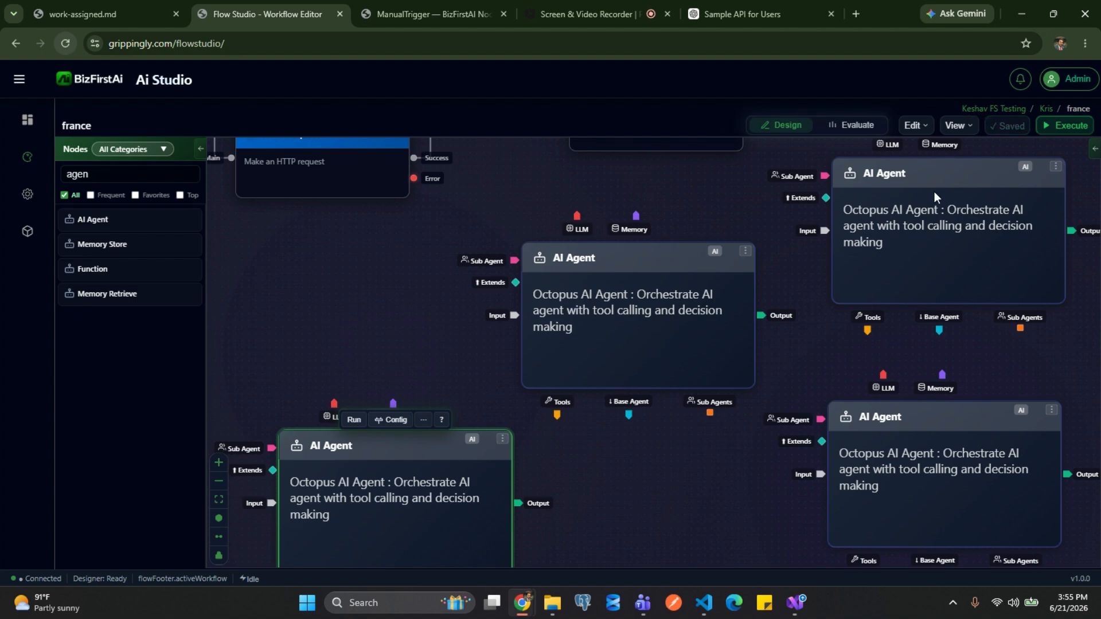
left_click_drag(932, 175, 931, 207)
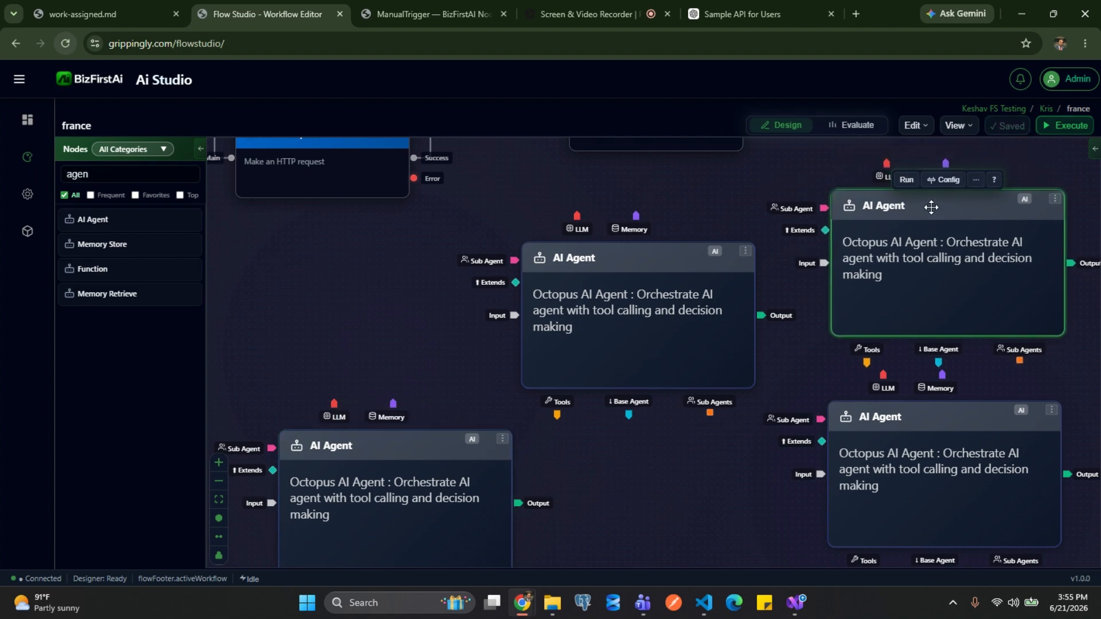
left_click(785, 169)
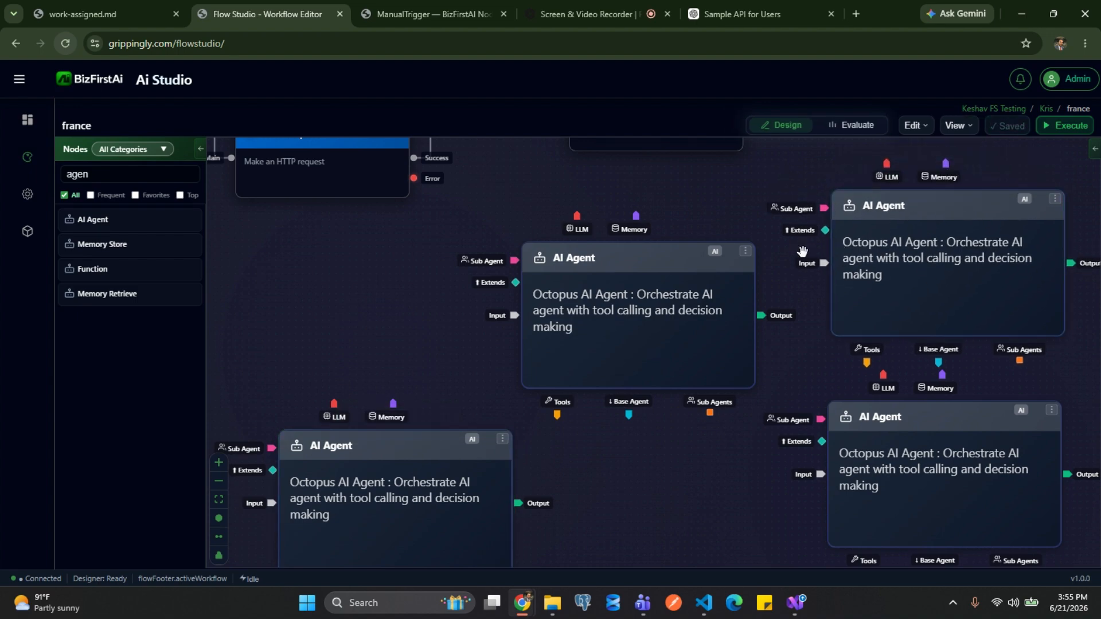